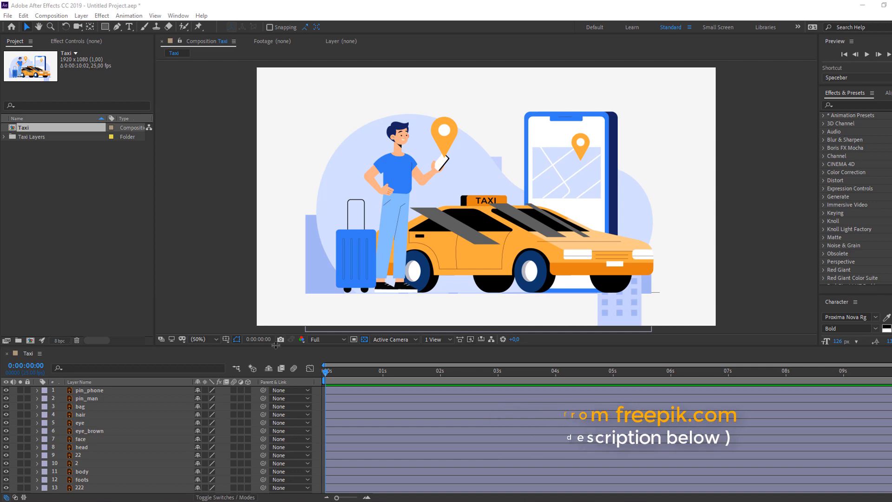
- Pre-compose the car layers from glass_2_reflection down to wheel_3 into a composition named TAXI, moving all attributes into it
left_click_drag(276, 346, 276, 220)
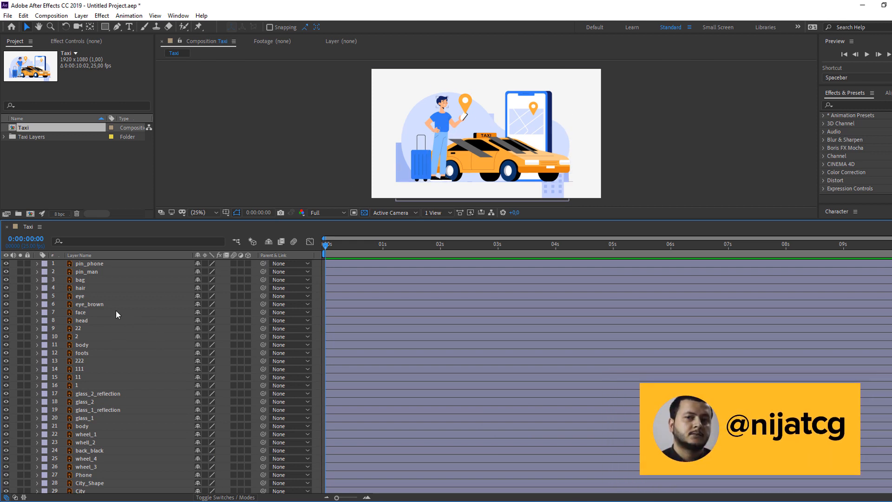
scroll(114, 310, "down", 1)
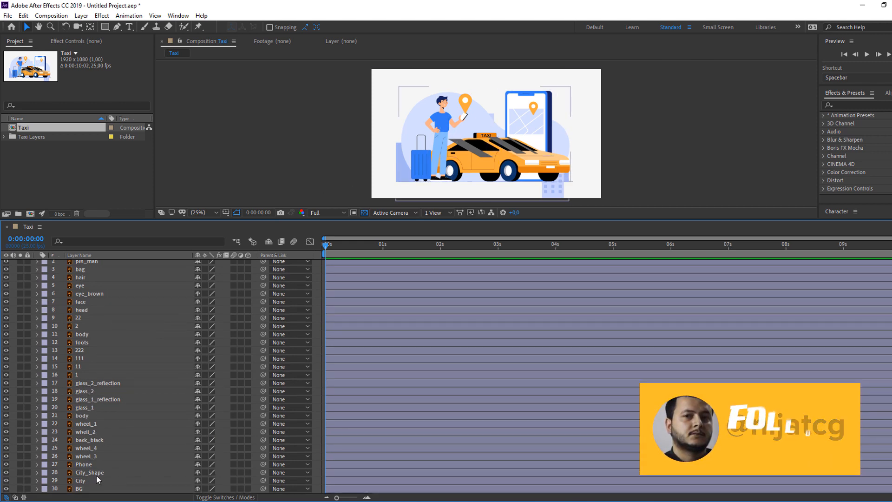
left_click(91, 457)
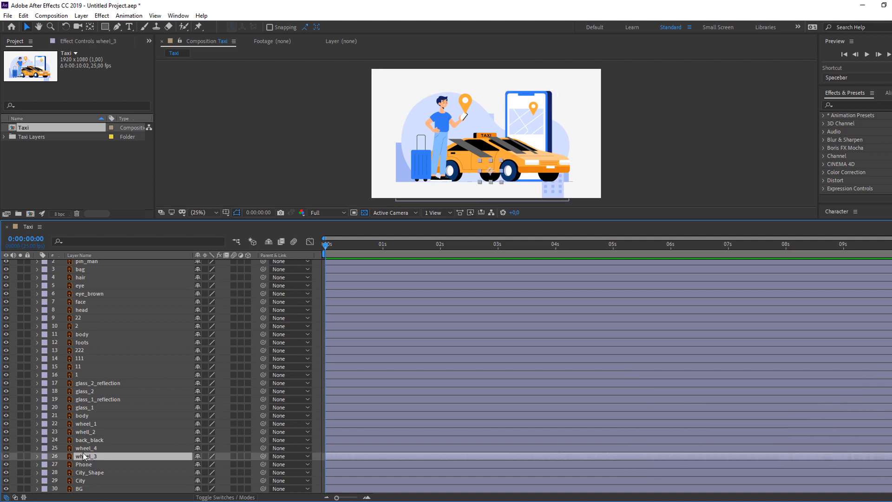
left_click(88, 448, "ctrl")
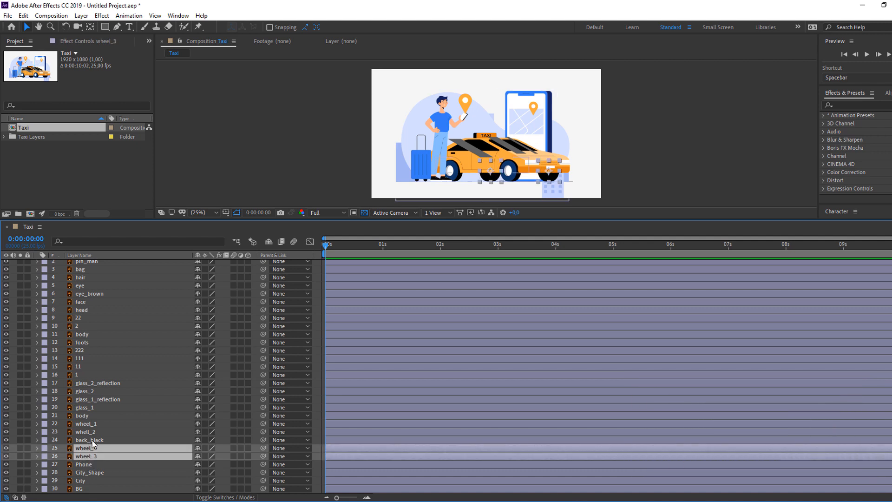
left_click(92, 440, "ctrl")
left_click(84, 432, "ctrl")
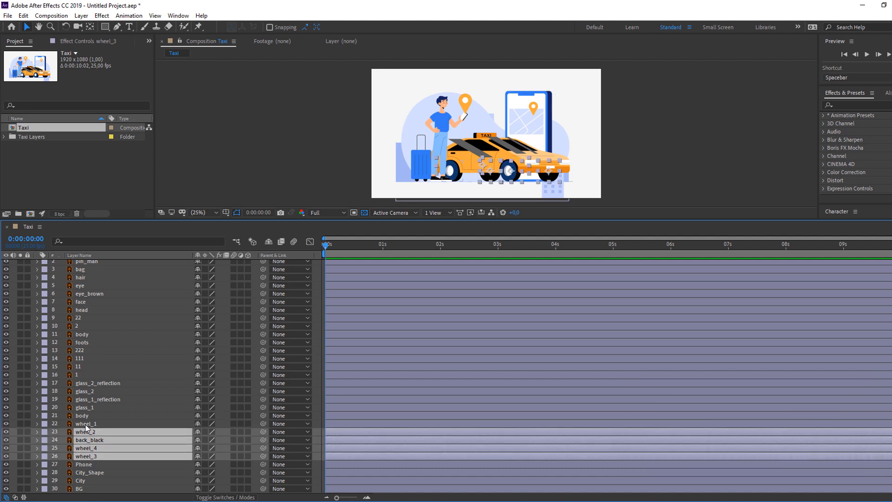
left_click(85, 423, "ctrl")
left_click(86, 415, "ctrl")
left_click(88, 407, "ctrl")
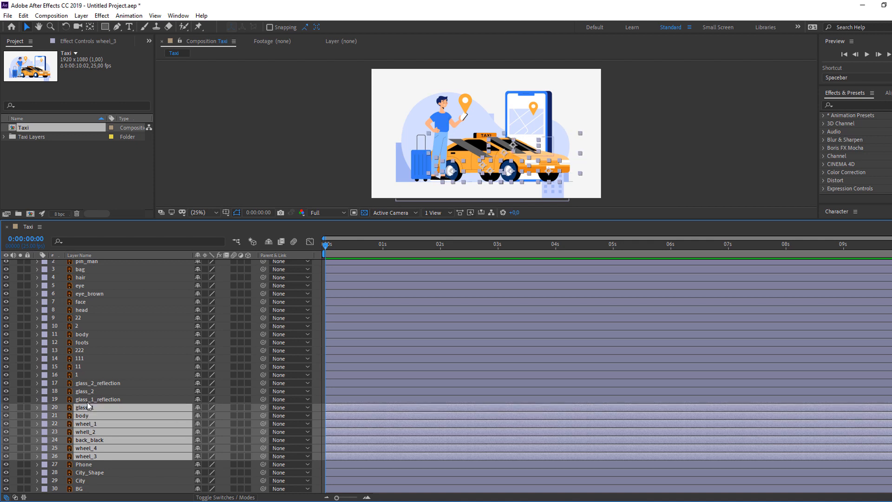
left_click(88, 399, "ctrl")
left_click(85, 392, "ctrl")
left_click(91, 383, "ctrl")
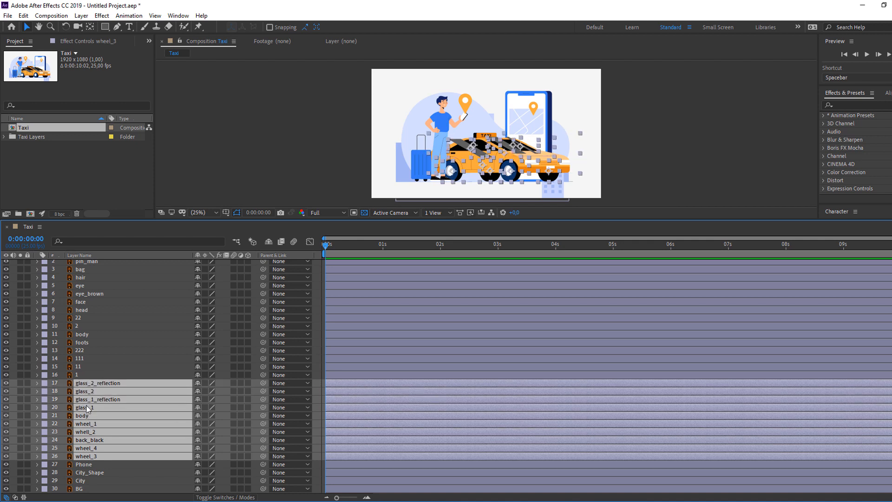
left_click(5, 384)
left_click(6, 384)
right_click(89, 415)
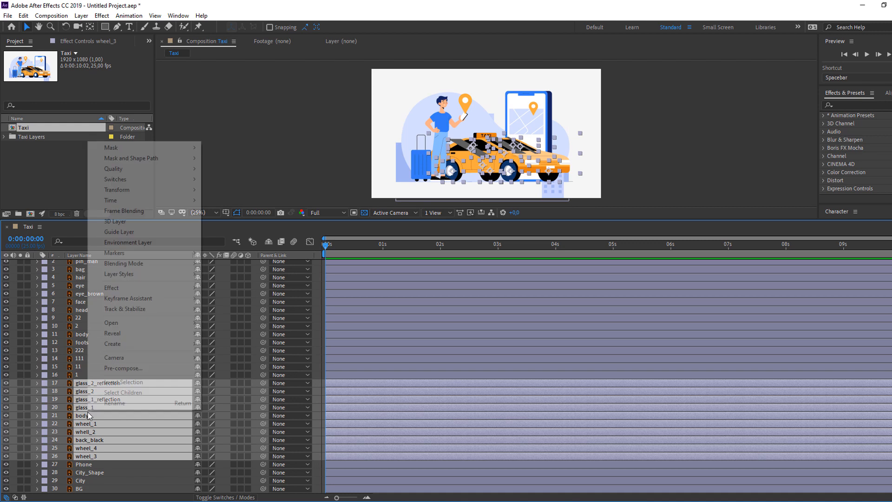
left_click(121, 372)
left_click_drag(253, 153, 269, 209)
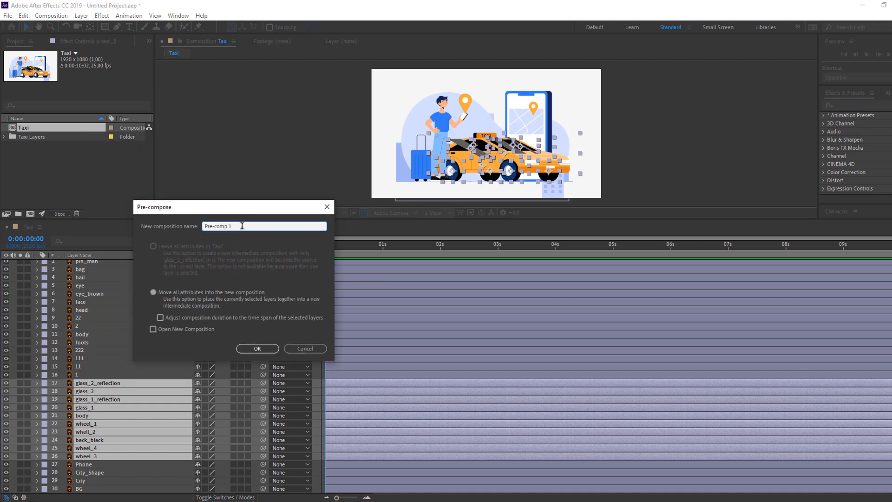
type("TAXI")
left_click(257, 349)
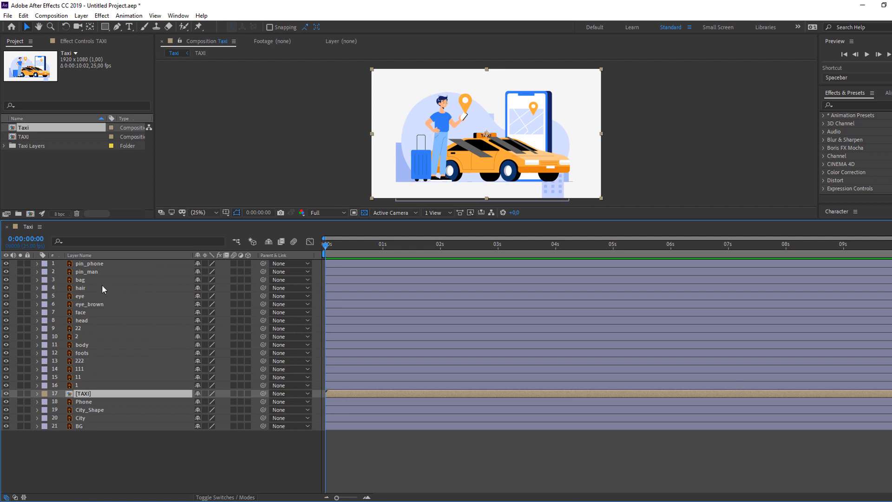
- Pre-compose pin_man and the man's layers from hair down to 1 into a composition named character
left_click(84, 288)
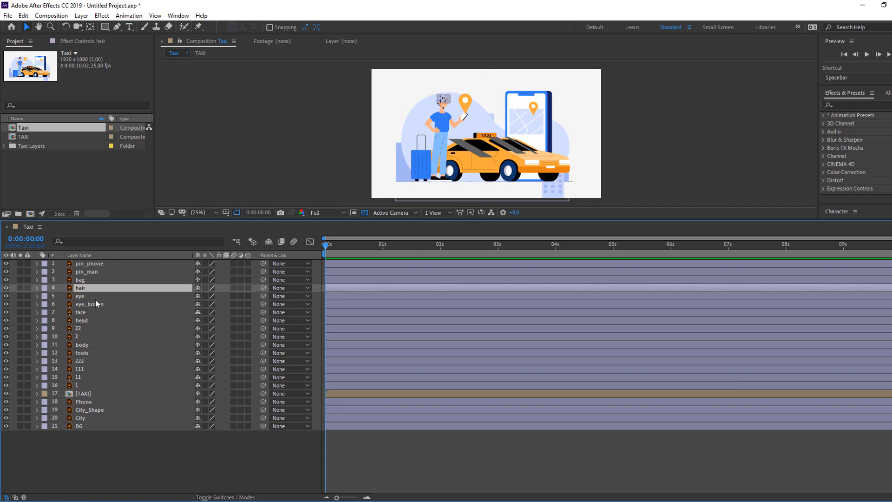
left_click(96, 296, "ctrl")
left_click(112, 305, "ctrl")
left_click(91, 313, "ctrl")
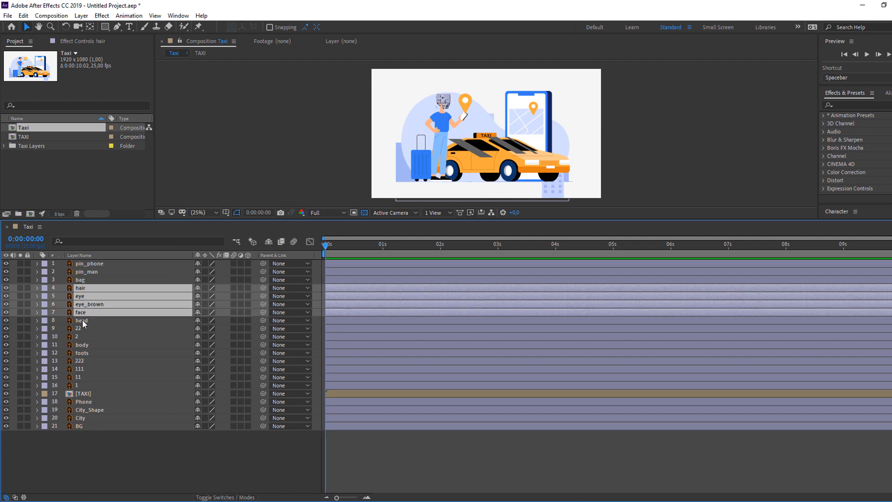
left_click(82, 320, "ctrl")
left_click(103, 328, "ctrl")
left_click(116, 336, "ctrl")
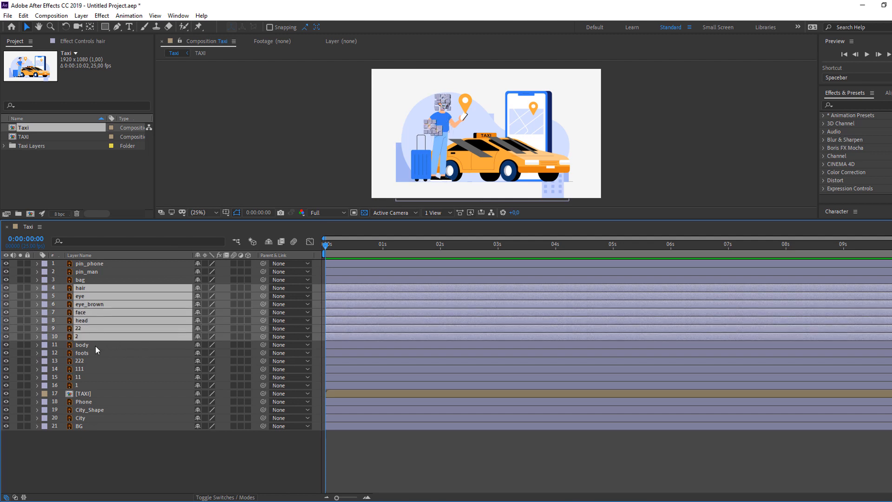
left_click(95, 346, "ctrl")
left_click(90, 355, "ctrl")
left_click(88, 362, "ctrl")
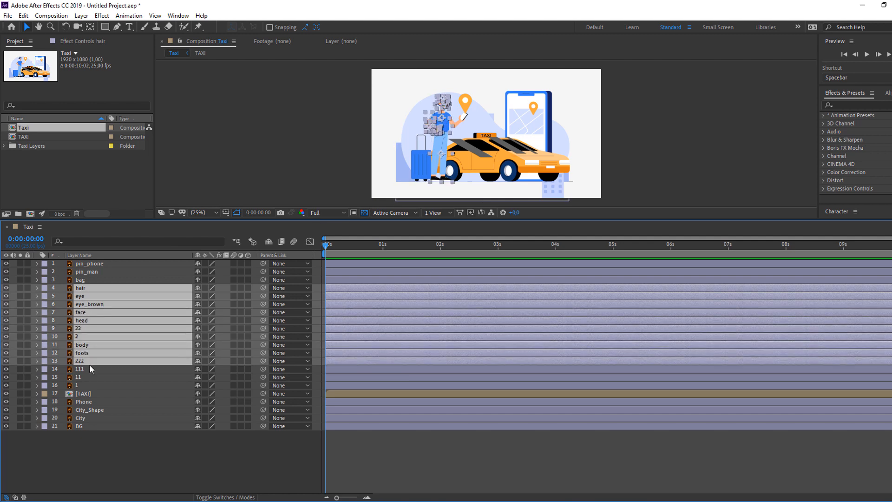
left_click(89, 369, "ctrl")
left_click(84, 377, "ctrl")
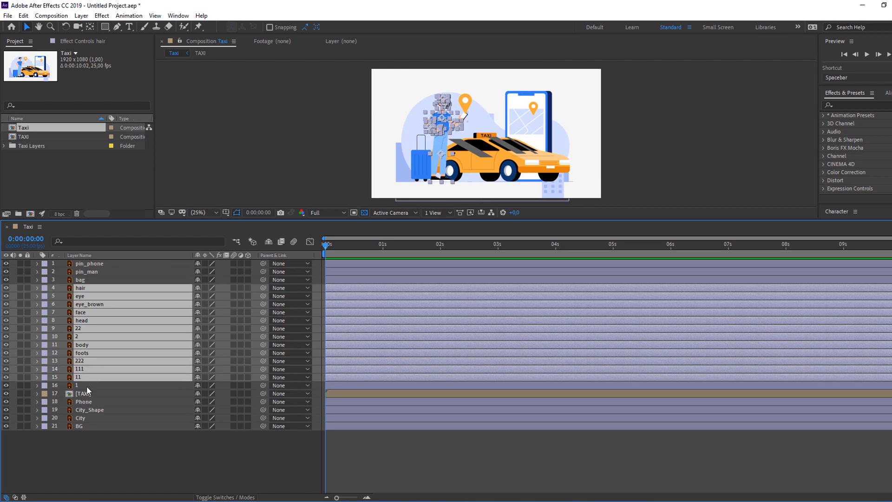
left_click(86, 386, "ctrl")
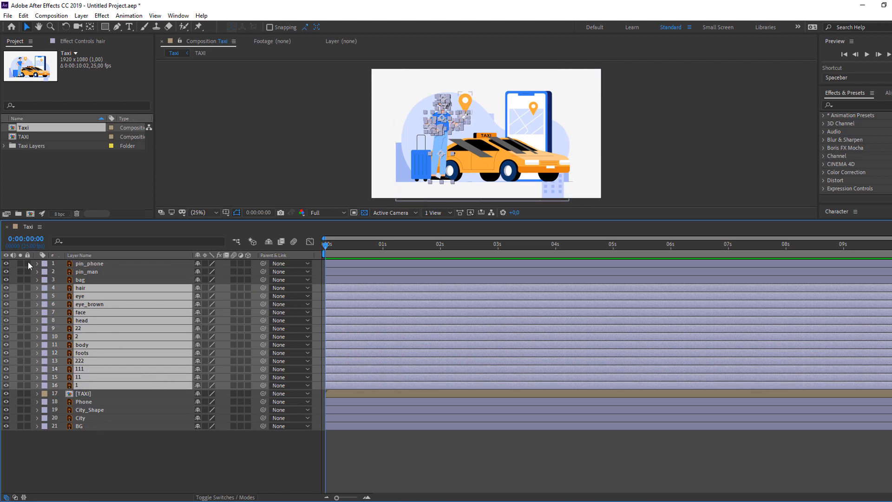
left_click(7, 288)
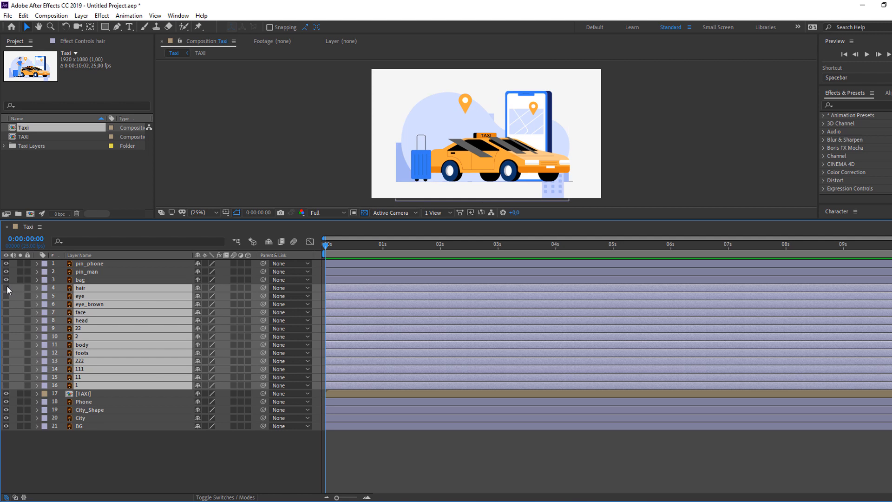
left_click(7, 288)
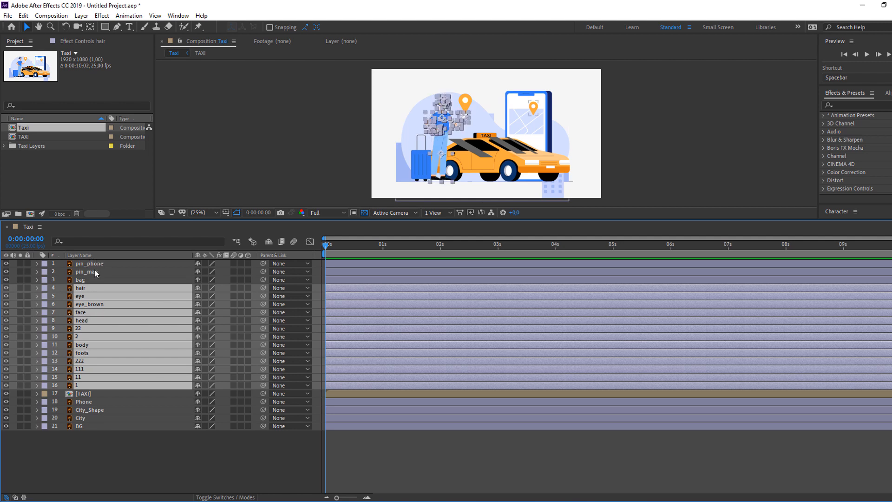
right_click(96, 311)
left_click(133, 269)
left_click_drag(278, 206, 265, 205)
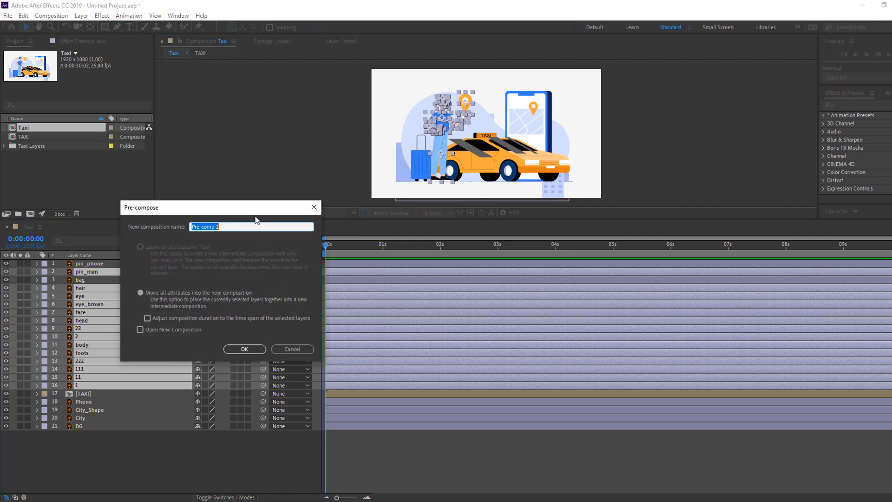
left_click(249, 227)
key("ctrl+a")
type("cha")
left_click(234, 348)
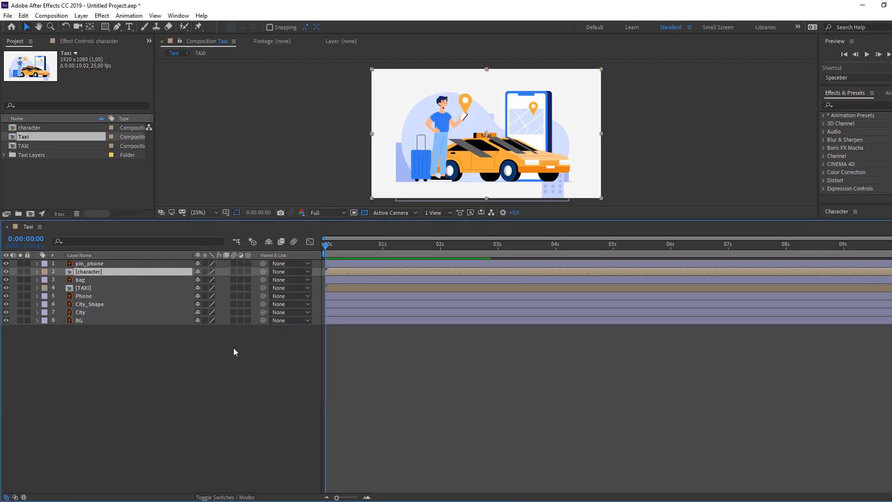
- Hide the City_Shape and City layers
left_click(88, 313)
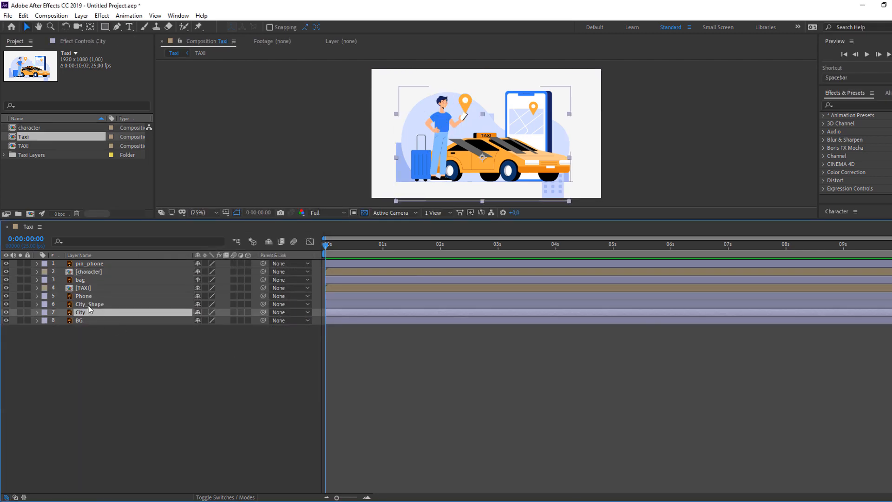
left_click(93, 304, "shift")
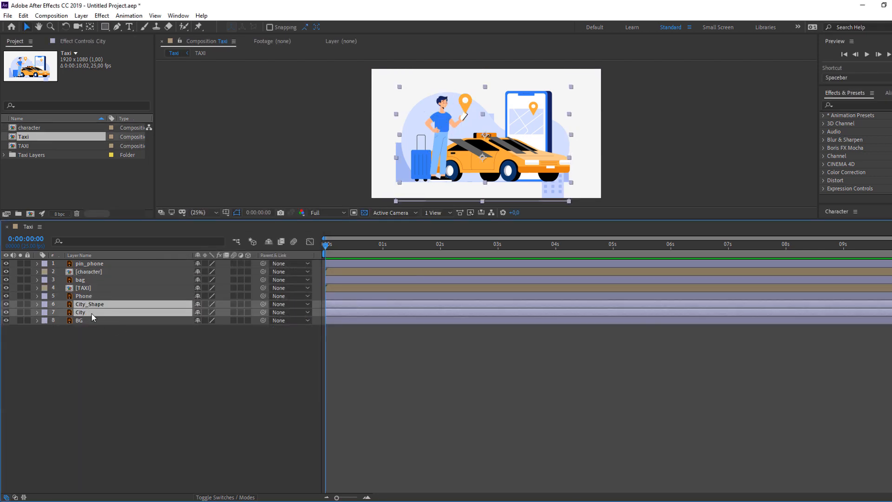
left_click(7, 304)
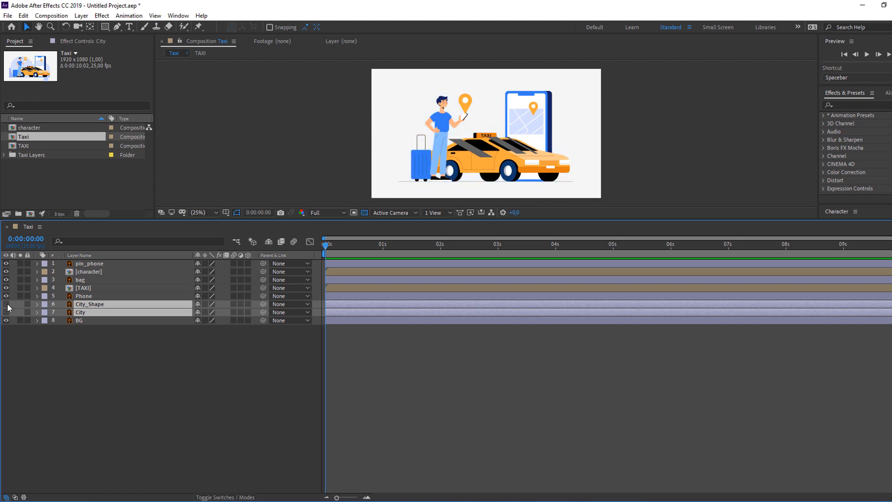
left_click(54, 342)
- Lock the BG, pin_phone, bag and Phone layers
left_click(82, 322)
left_click(26, 320)
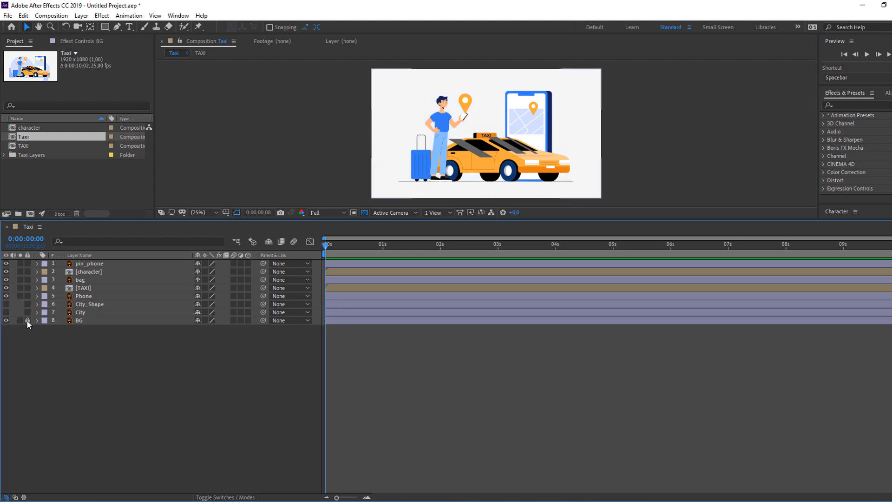
left_click(93, 265)
left_click(27, 263)
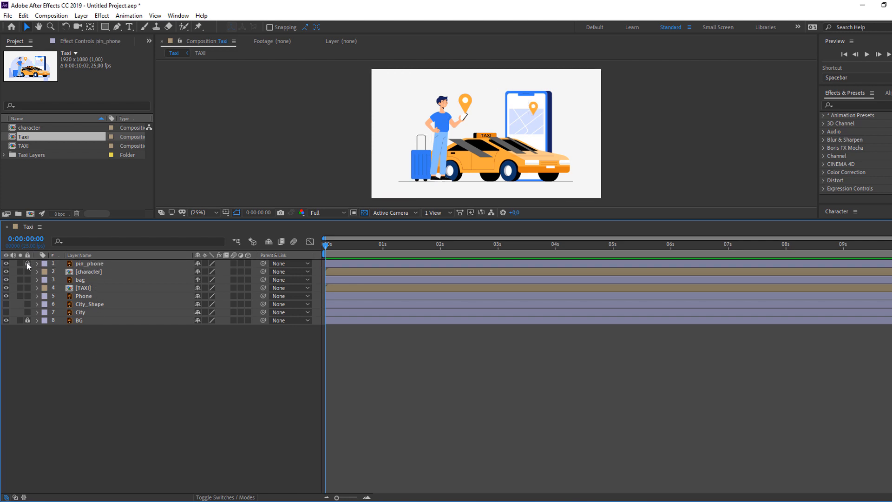
left_click(33, 280)
left_click(27, 279)
left_click(32, 296)
left_click(27, 296)
- Open the TAXI pre-composition from the main composition and resize the viewer area to show its layers
left_click_drag(376, 219, 376, 361)
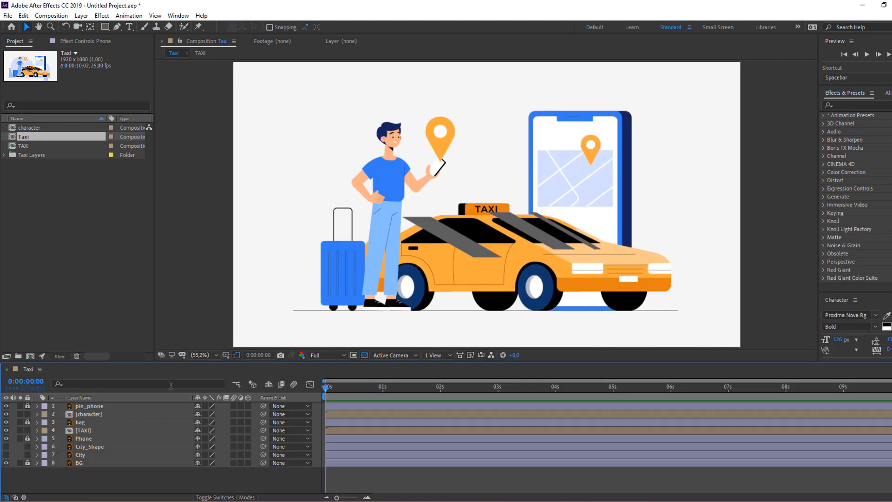
double_click(88, 429)
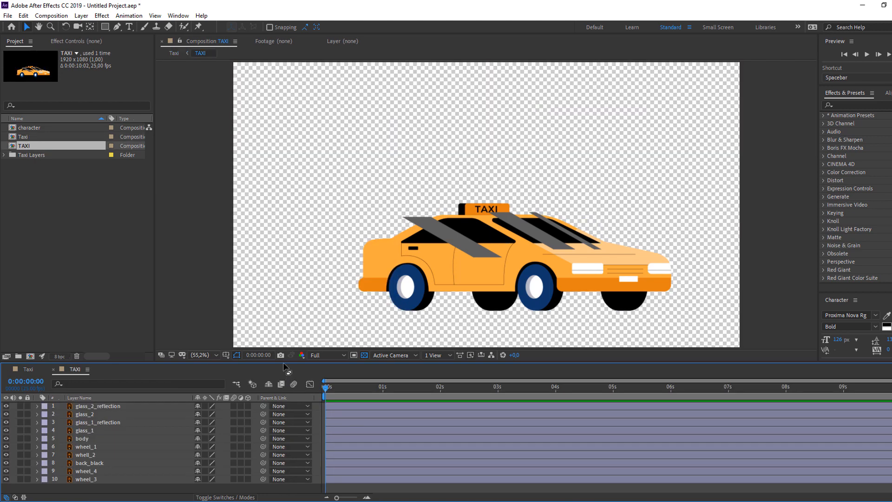
left_click_drag(284, 365, 284, 307)
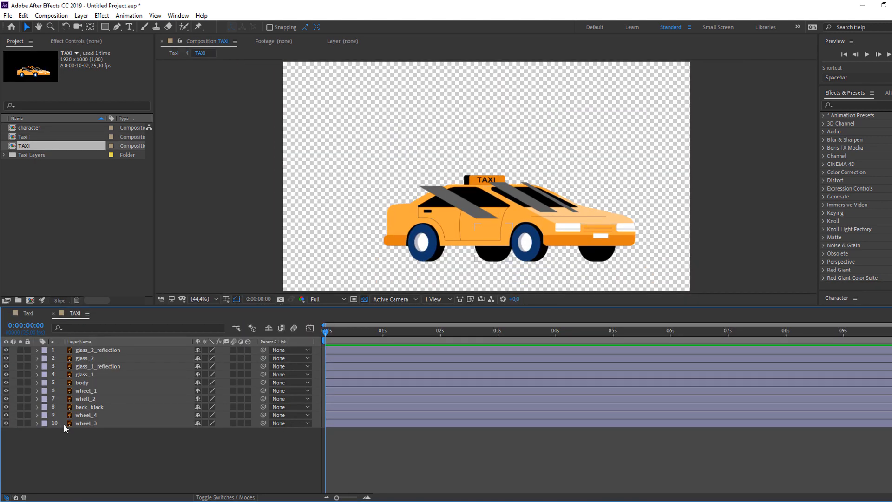
- Pre-compose the two glass layers and their two reflection layers into a composition named glass, and hide it
left_click(102, 349)
left_click(93, 358, "ctrl")
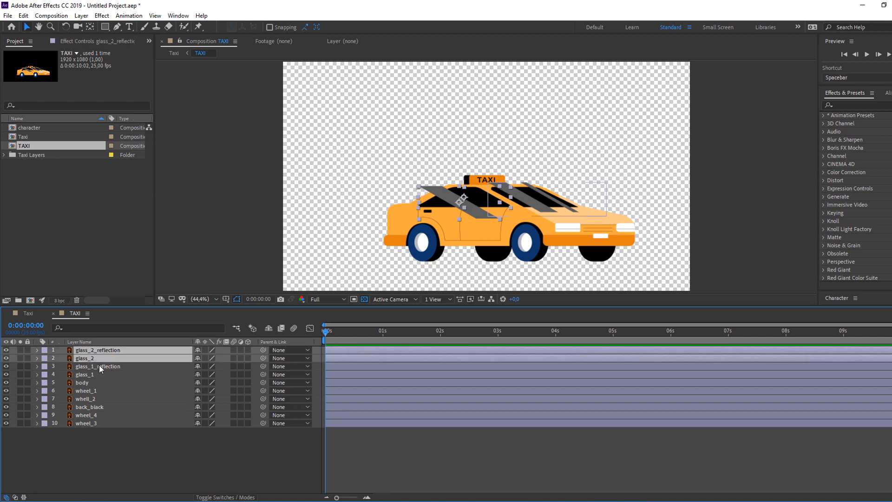
left_click(96, 367, "ctrl")
left_click(93, 375, "ctrl")
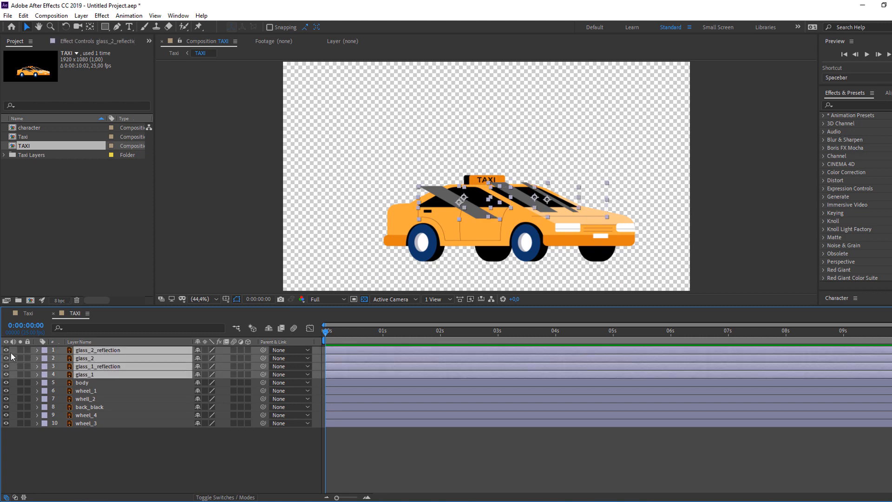
right_click(79, 361)
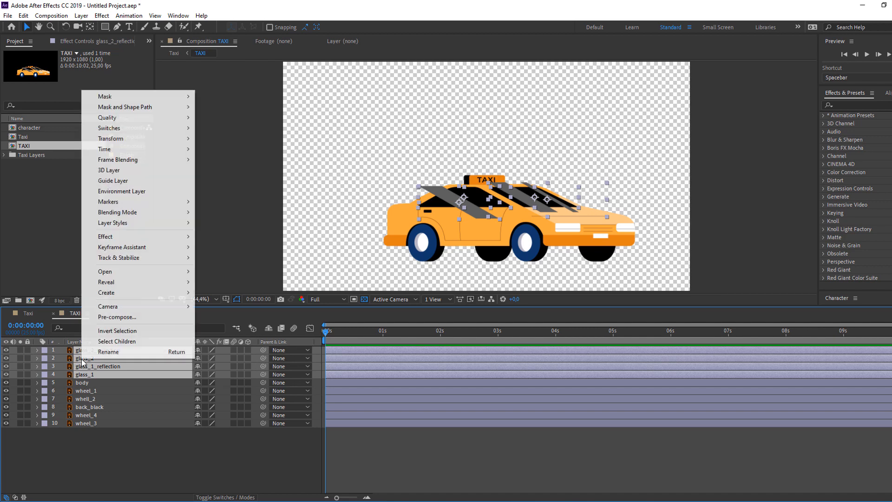
left_click(126, 318)
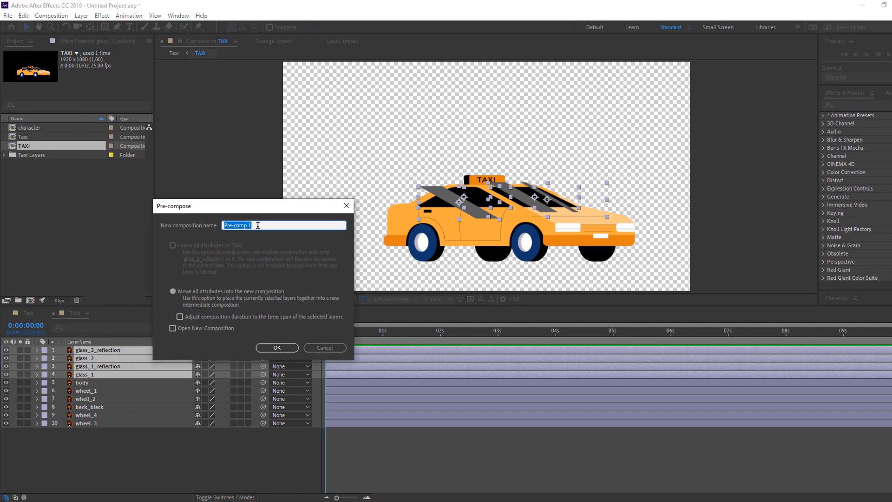
type("glass")
left_click(277, 347)
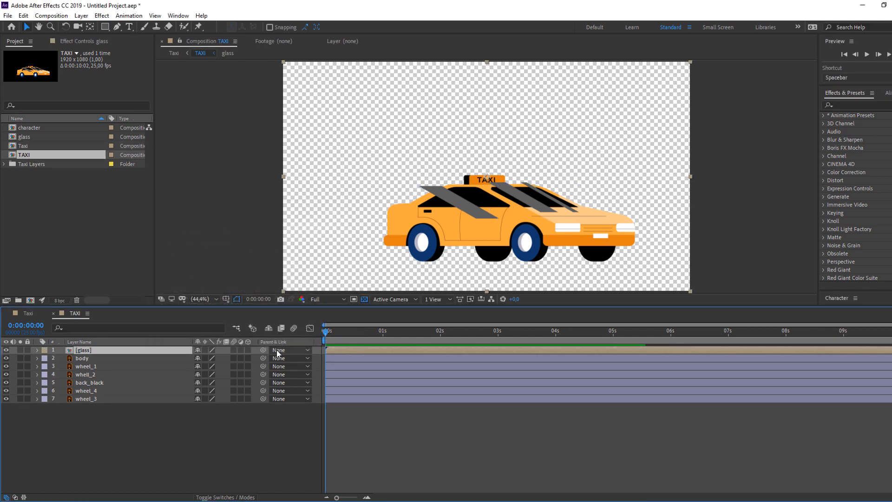
left_click(6, 350)
- Add a null object to the TAXI composition
left_click(93, 441)
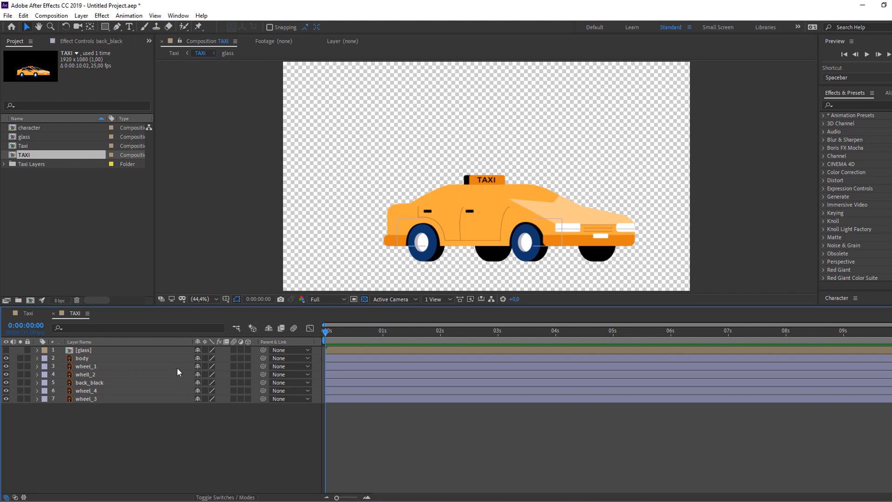
right_click(79, 439)
mouse_move(186, 330)
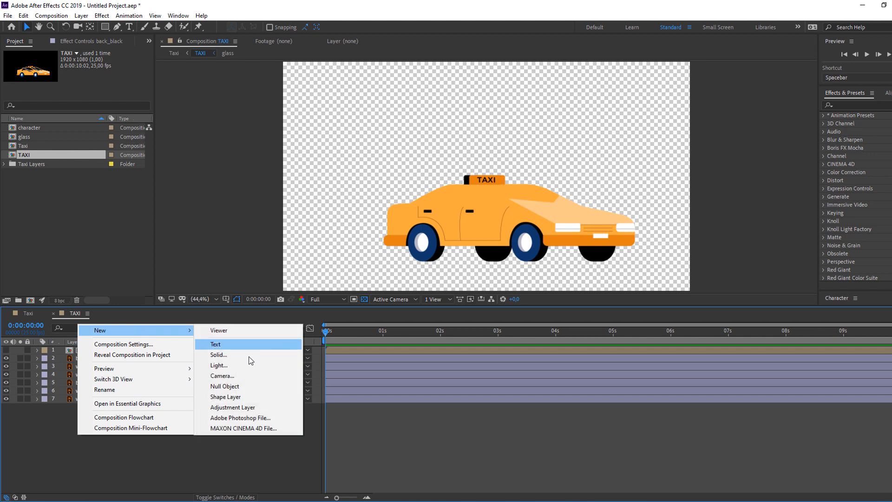
left_click(224, 386)
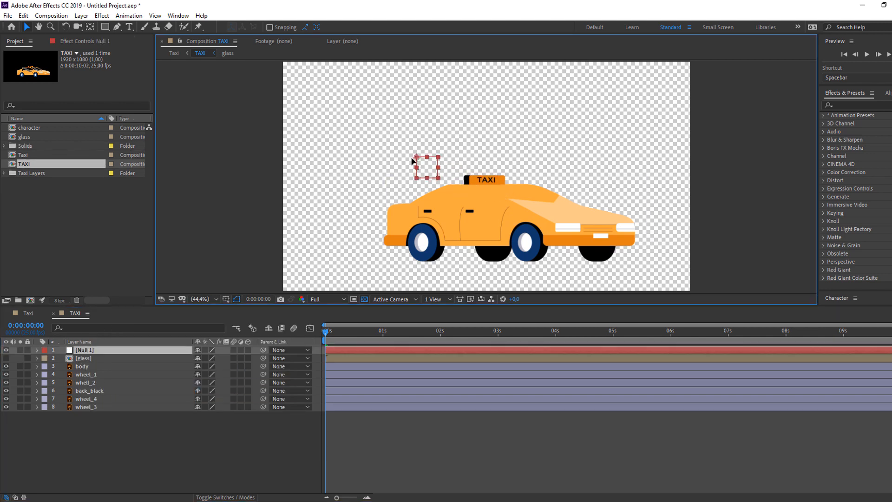
- Centre the null's anchor point within its frame and stretch the null across the middle of the taxi body
left_click(90, 27)
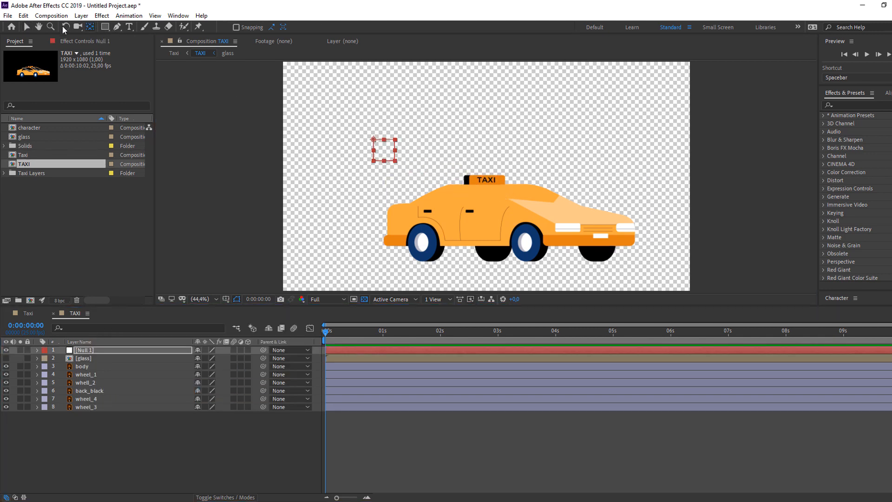
left_click_drag(375, 141, 384, 150)
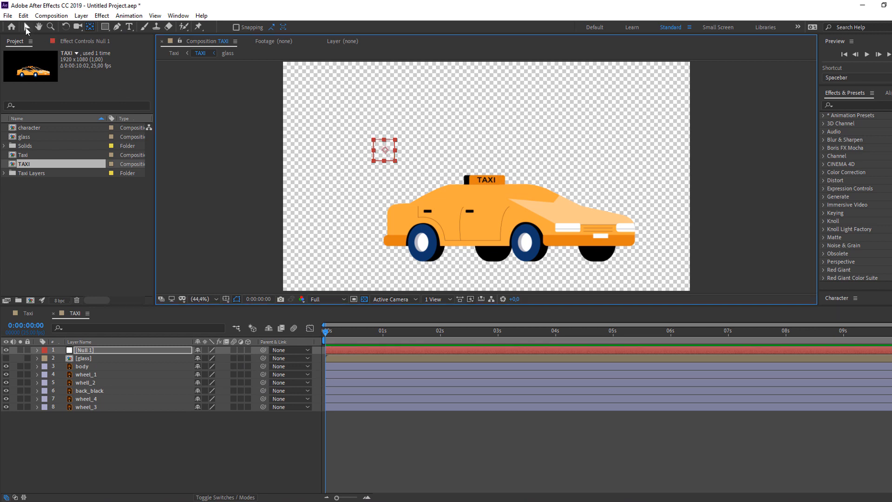
key("v")
left_click_drag(395, 161, 508, 211)
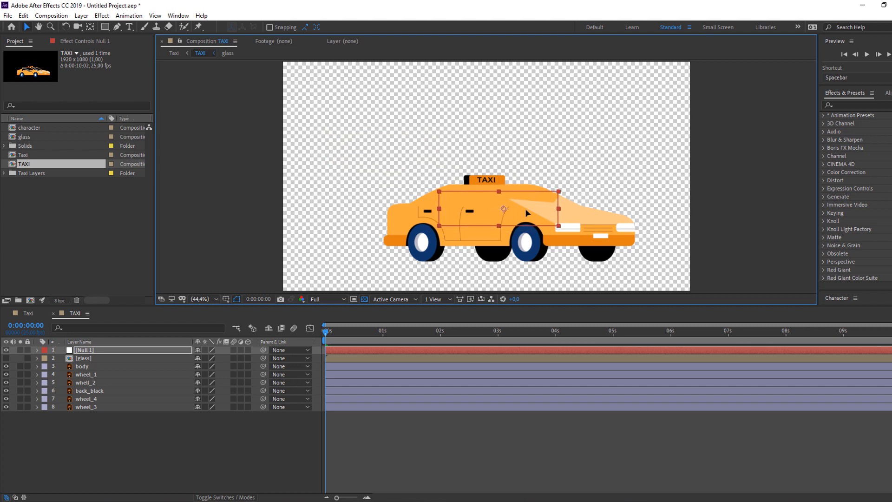
left_click(109, 424)
- Parent the body, back_black and all four wheel layers to the Null 1 layer
left_click(88, 367)
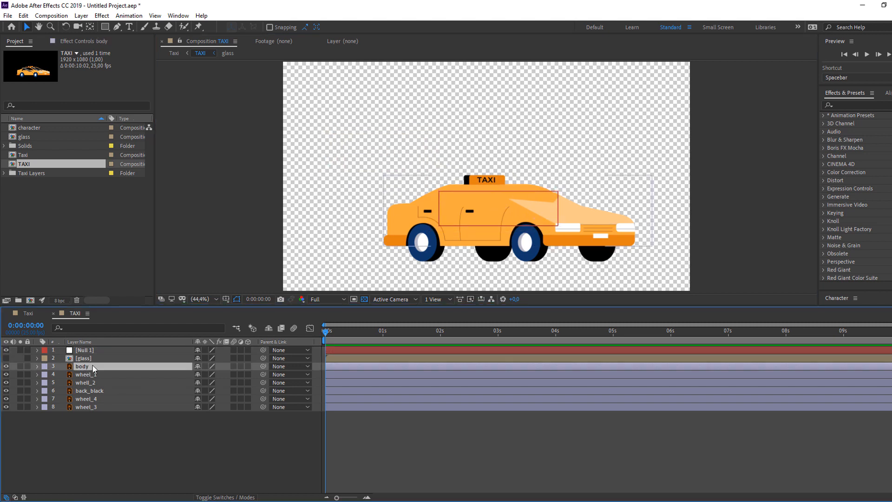
left_click(95, 373, "shift")
left_click(94, 383, "shift")
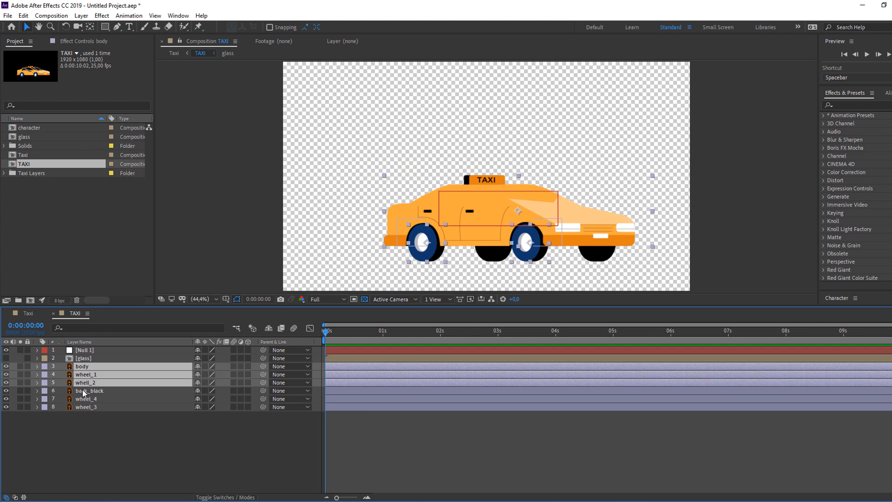
left_click(94, 391, "shift")
left_click(84, 399, "shift")
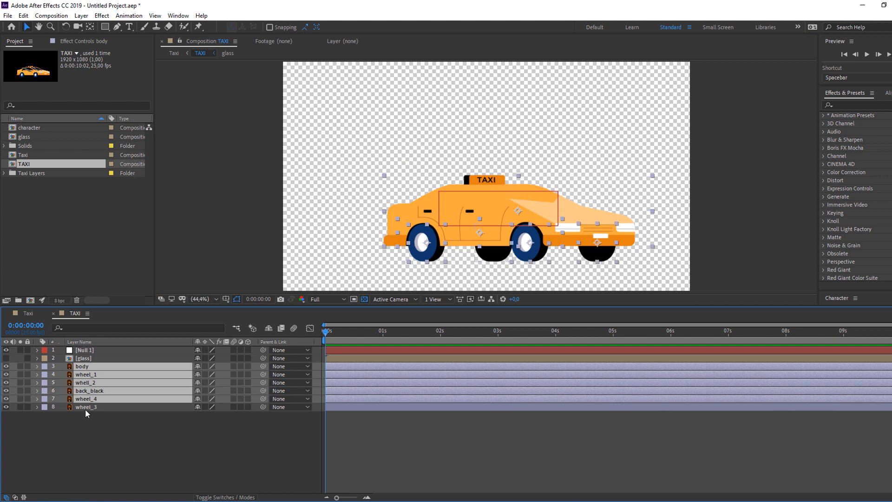
left_click(89, 407, "shift")
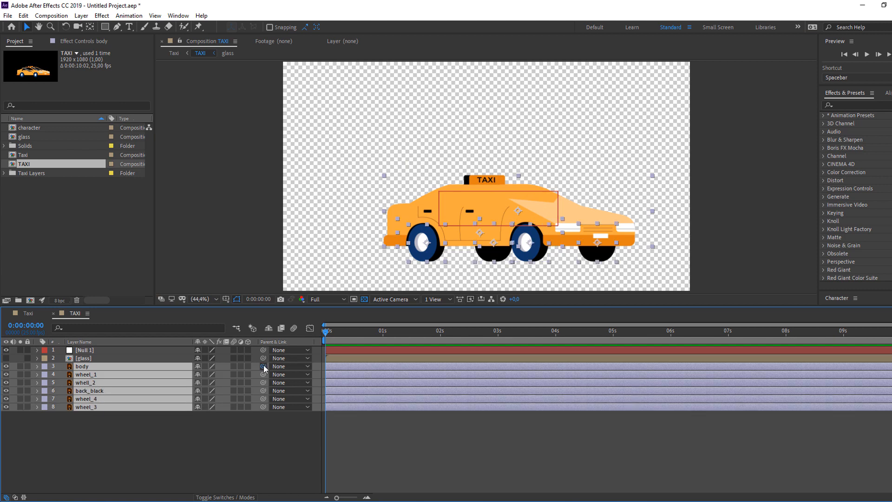
left_click_drag(262, 366, 89, 350)
- Move the null slightly to test that the parented taxi layers follow it, and undo the move
left_click(89, 349)
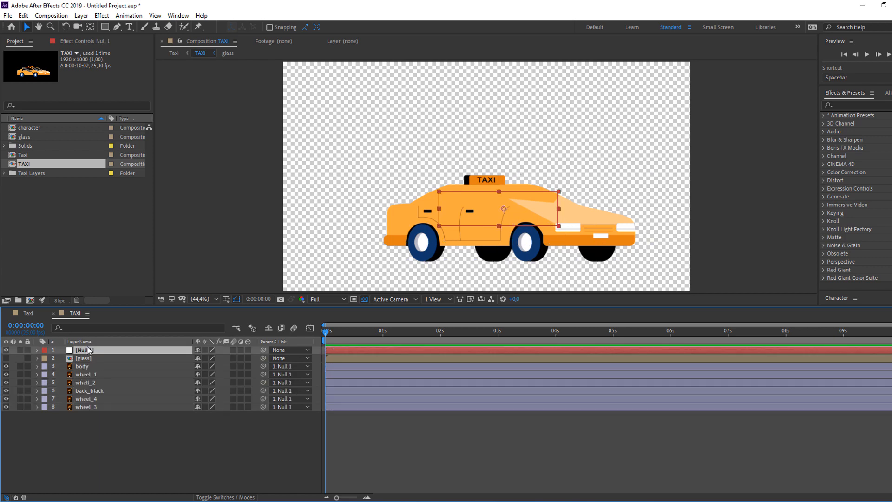
mouse_move(534, 210)
left_mouse_down()
mouse_move(480, 213)
mouse_move(521, 199)
left_mouse_up()
key("ctrl+z")
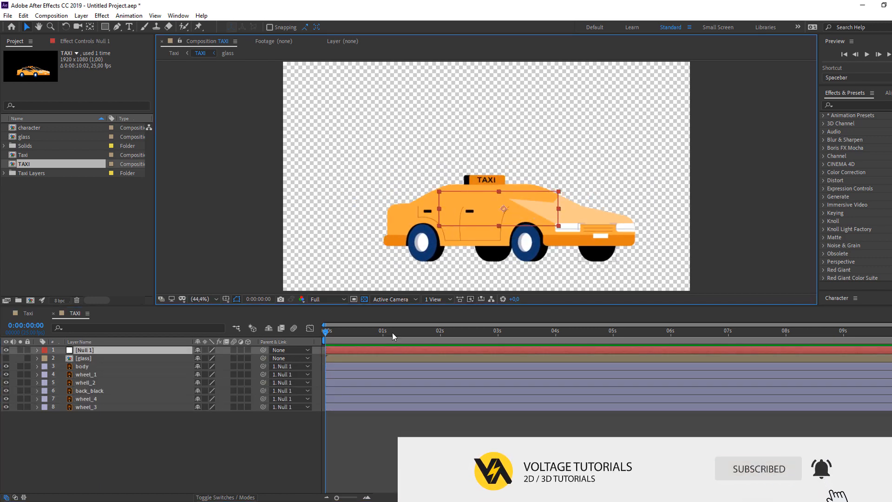
- Keyframe the null's current position at 2 seconds and an off-screen start at X -671.1 at 0 seconds, and preview the drive-in
key("p")
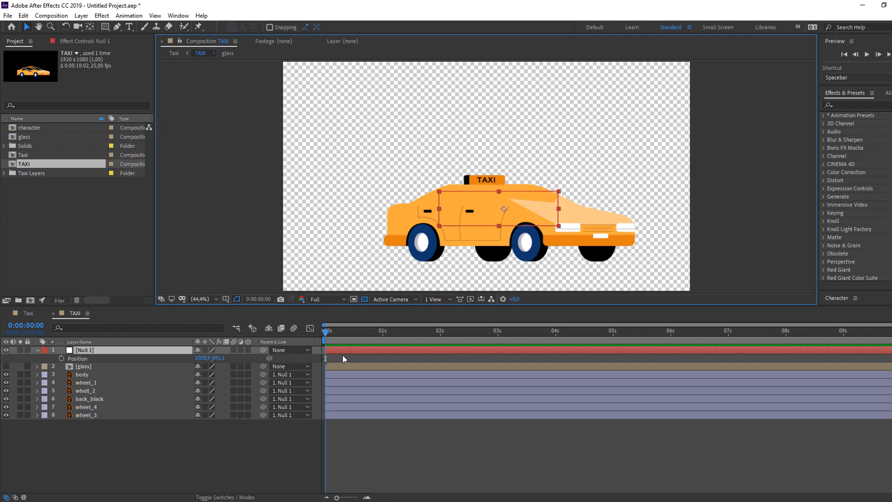
left_click_drag(348, 340, 314, 331)
left_click(61, 359)
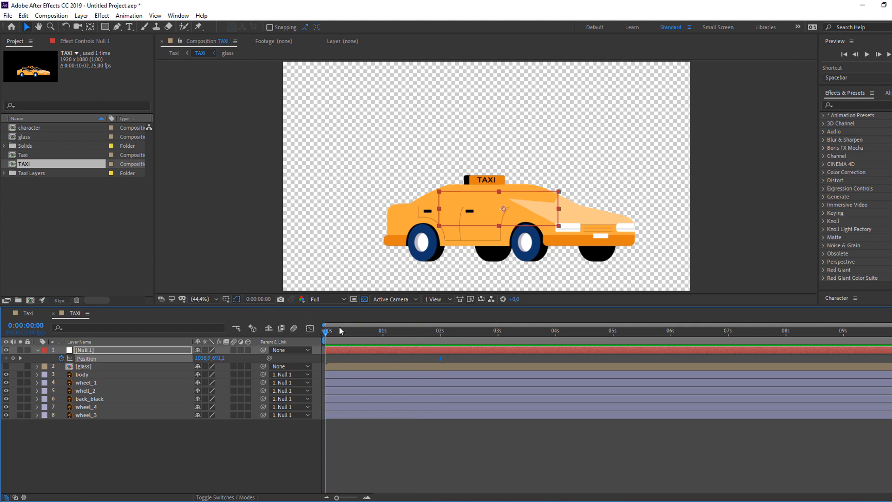
left_click_drag(202, 358, 102, 360)
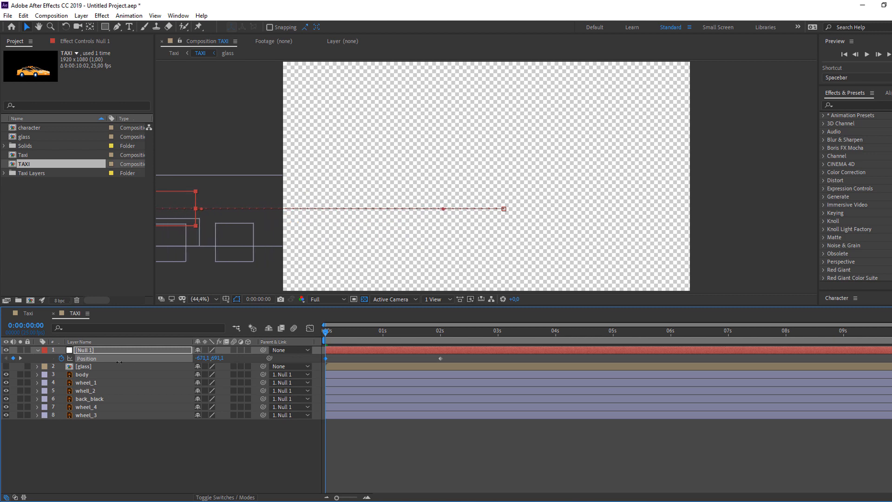
left_click(368, 466)
key("space")
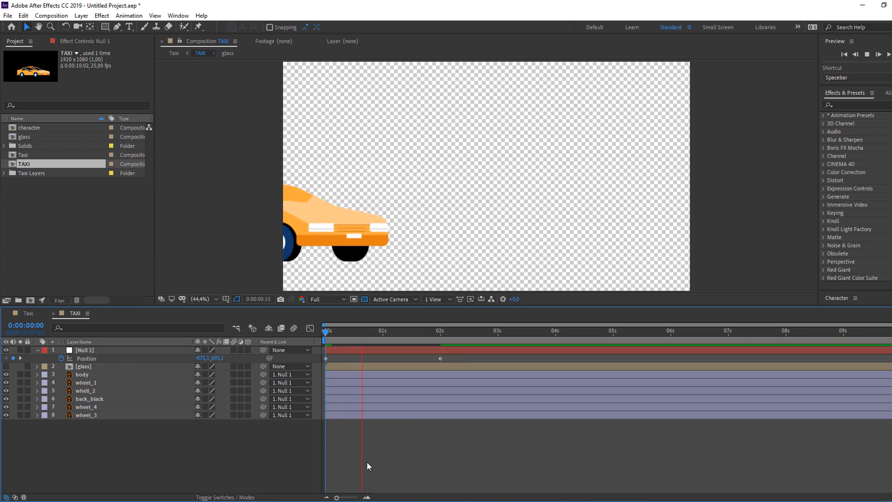
- Apply Easy Ease to both of the null's position keyframes and preview the motion
left_click_drag(455, 356, 325, 360)
right_click(325, 359)
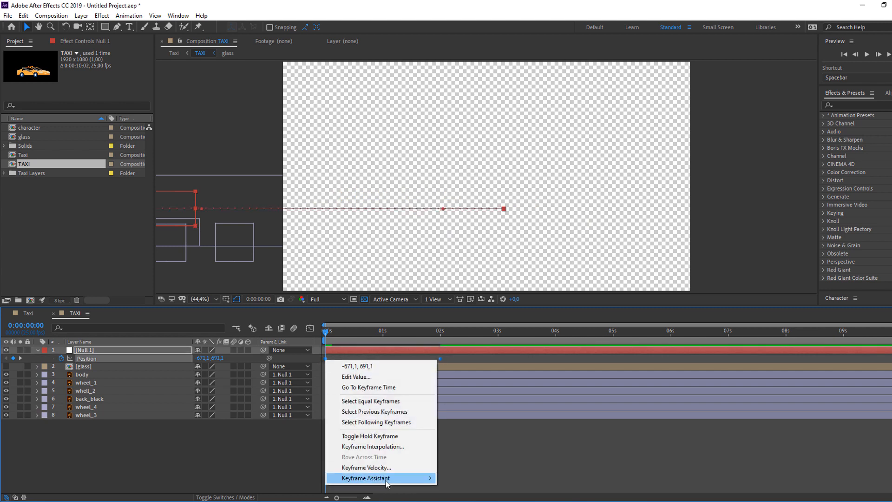
mouse_move(384, 483)
left_click(460, 425)
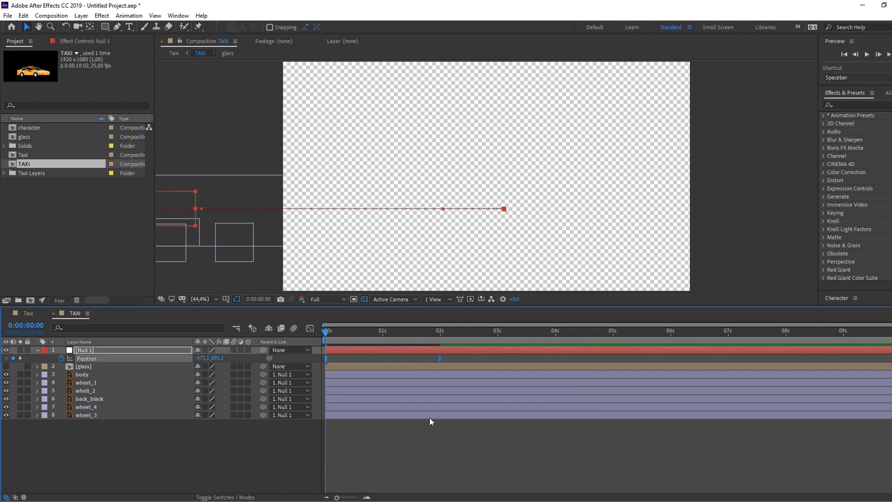
key("space")
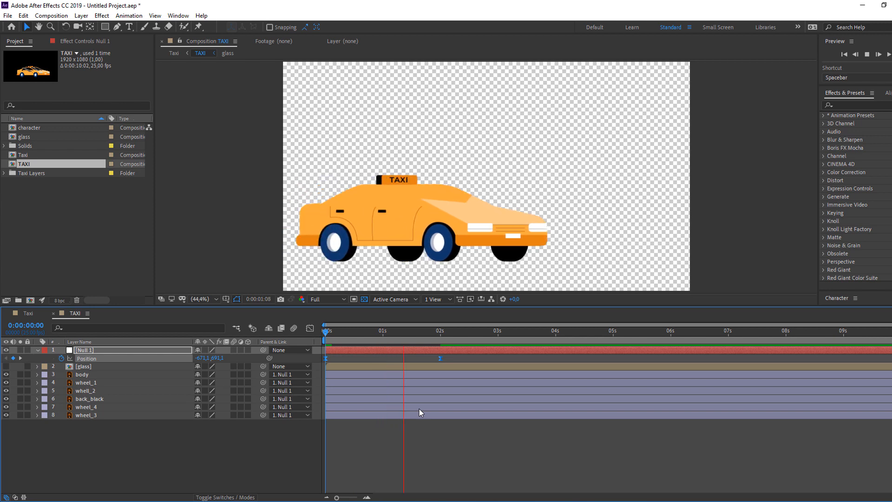
- Add a position keyframe to the body layer at 0 seconds
left_click(441, 333)
left_click(108, 466)
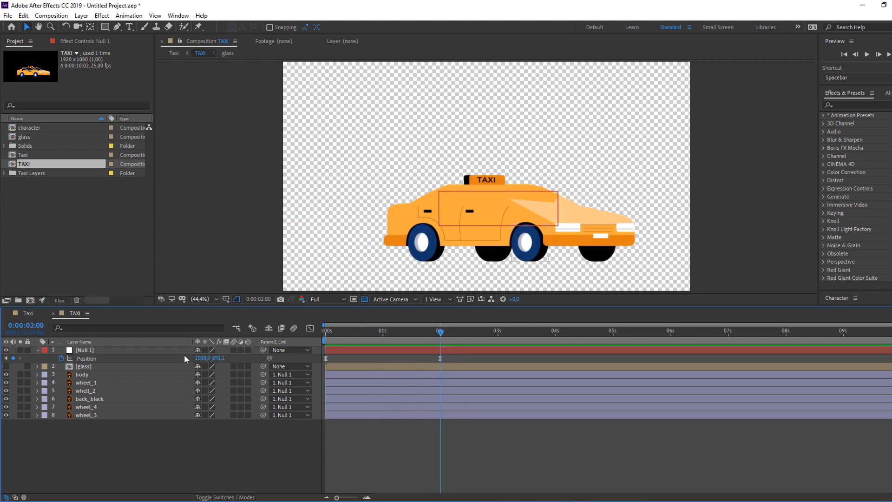
left_click(85, 374)
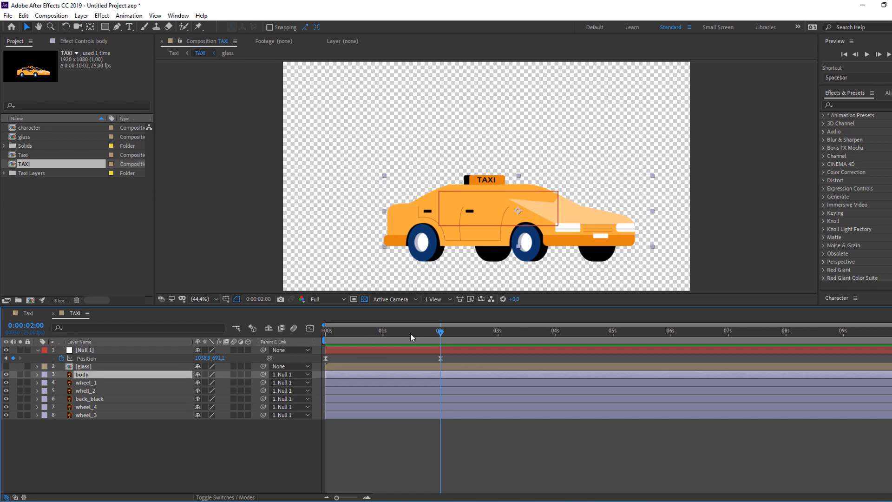
key("p")
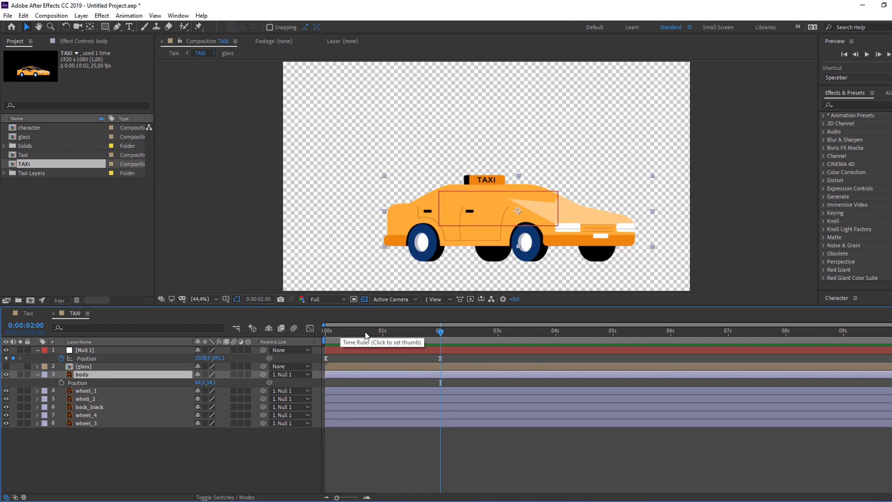
left_click_drag(360, 334, 325, 335)
left_click_drag(348, 220, 495, 173)
left_click(62, 383)
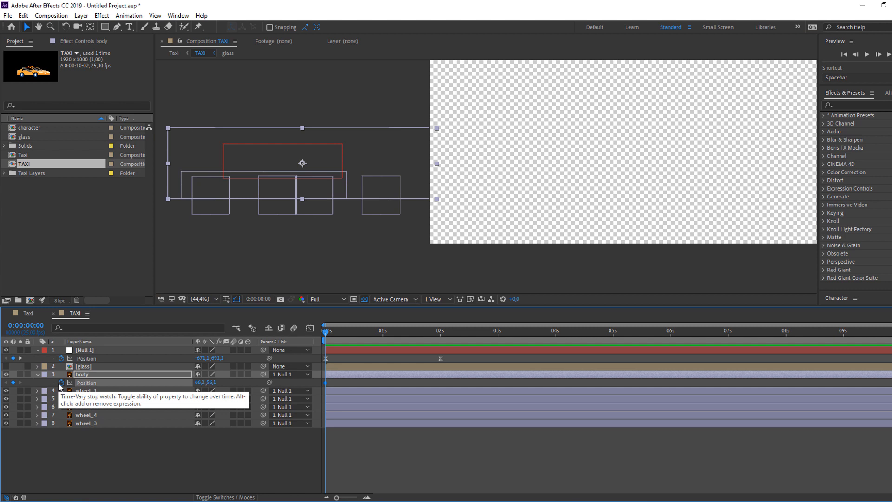
- Keyframe the body layer's Y position at 66.1 on frame 4 and at 56.1 on frame 8 to create a bounce
key("Page_Down")
key("Page_Down")
key("Page_Down")
key("Page_Down")
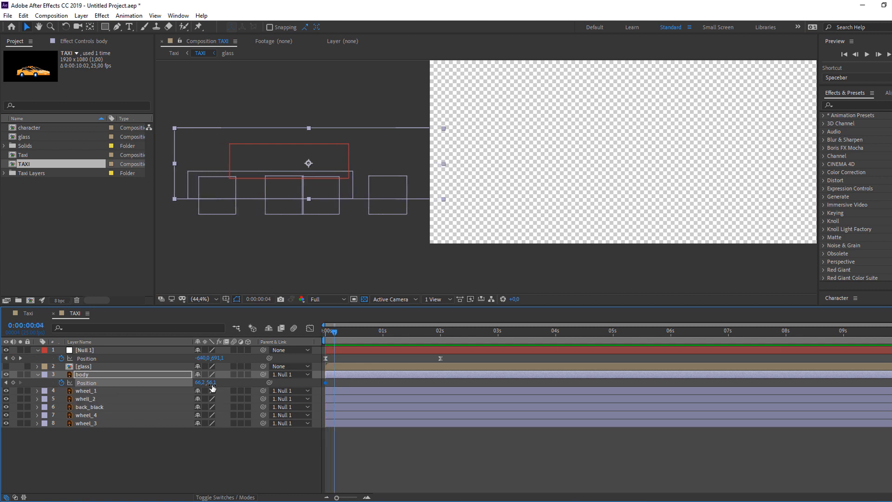
left_click_drag(211, 383, 215, 385)
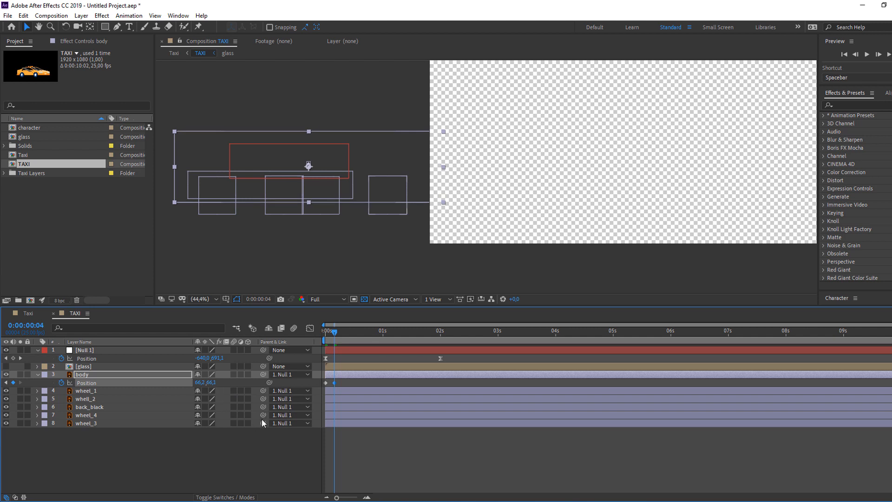
key("space")
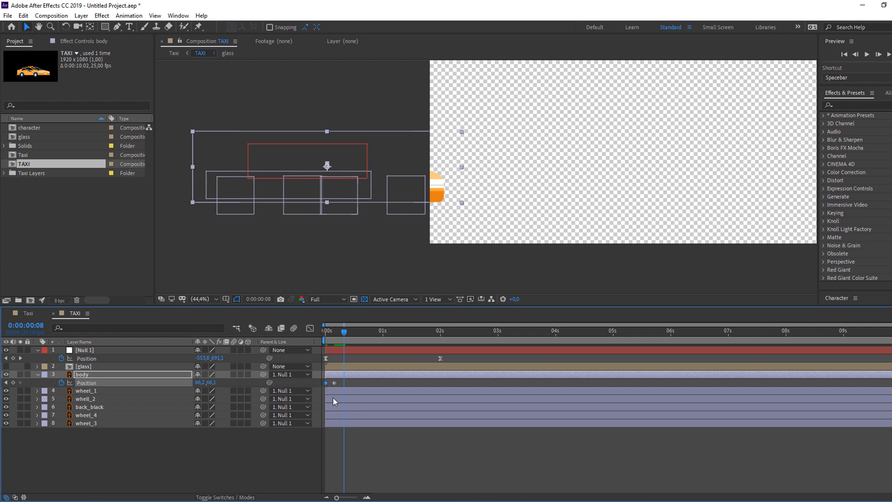
key("shift+Up")
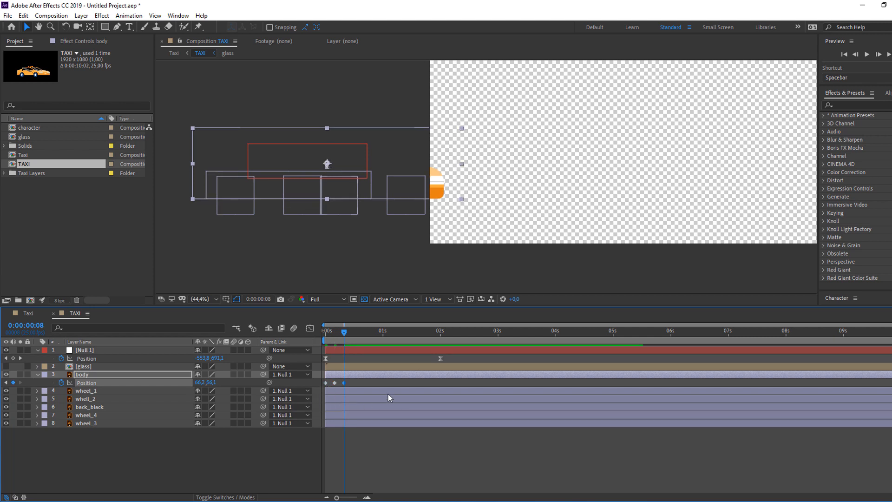
- Repeat the body's bounce keyframes by copying and pasting them along the timeline until almost 2 seconds, and preview the result
left_click_drag(360, 381, 316, 384)
left_click_drag(354, 332, 402, 334)
key("ctrl+v")
key("ctrl+v")
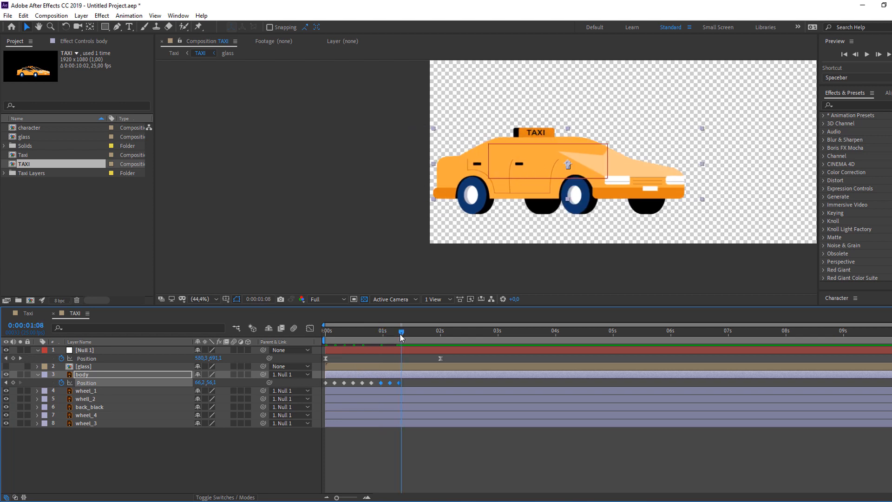
left_click(418, 330)
key("ctrl+v")
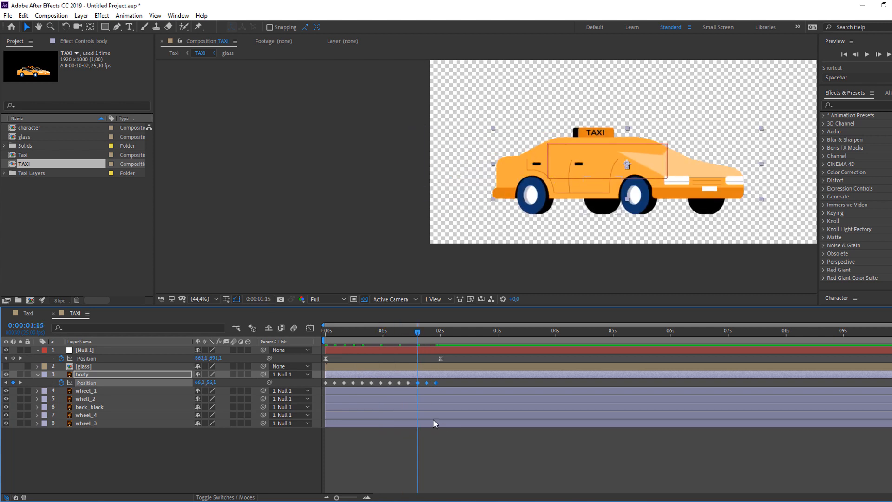
key("space")
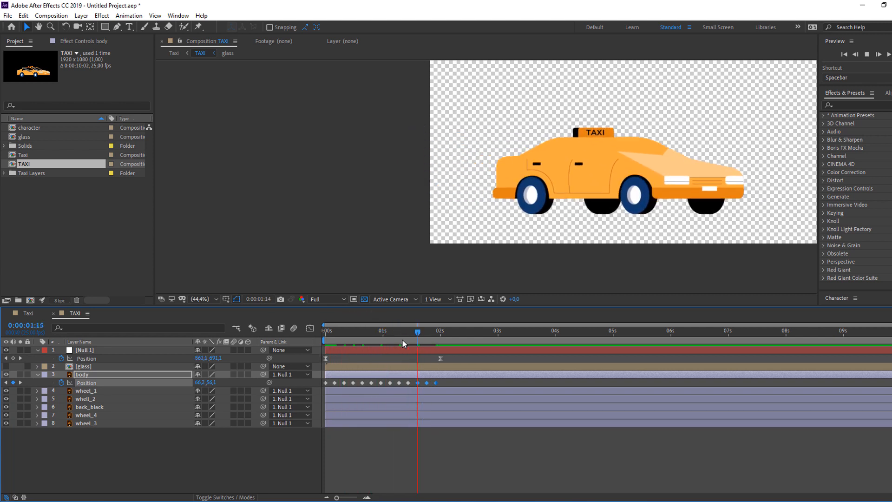
key("space")
- Apply Easy Ease to all the body position keyframes, stretch them so the last falls at 0:00:03:18, and preview
left_click_drag(449, 383, 315, 385)
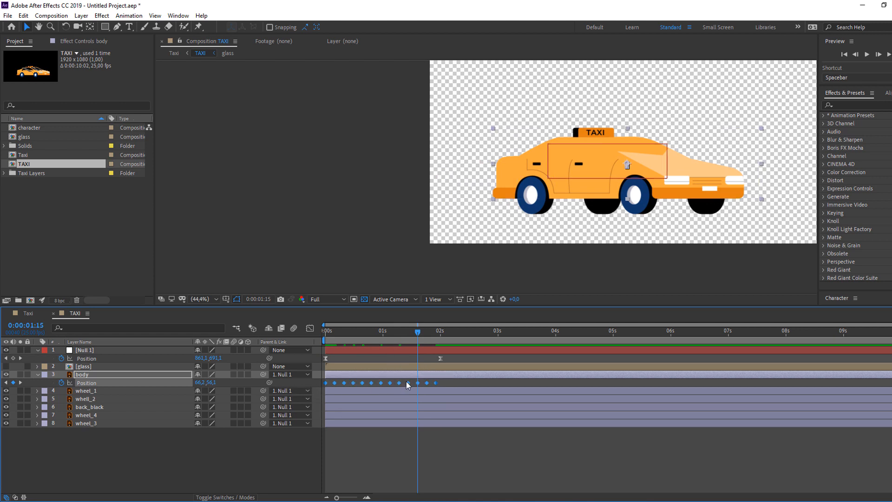
right_click(437, 383)
mouse_move(473, 378)
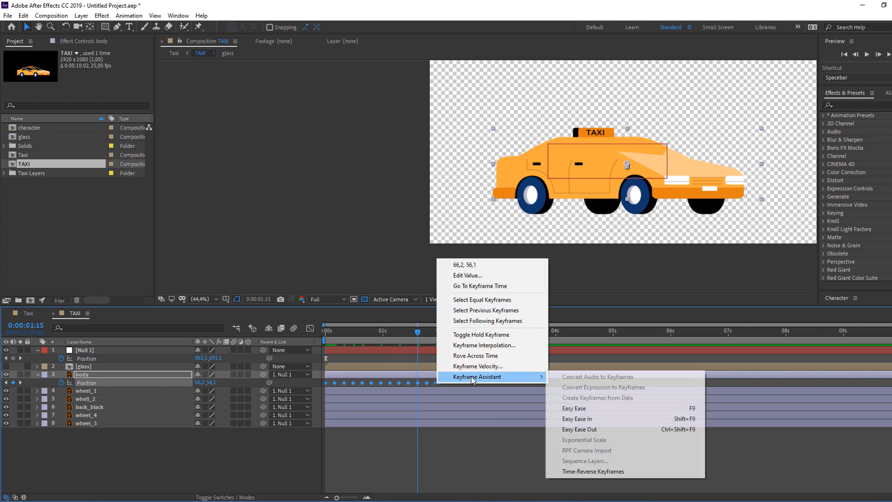
left_click(570, 408)
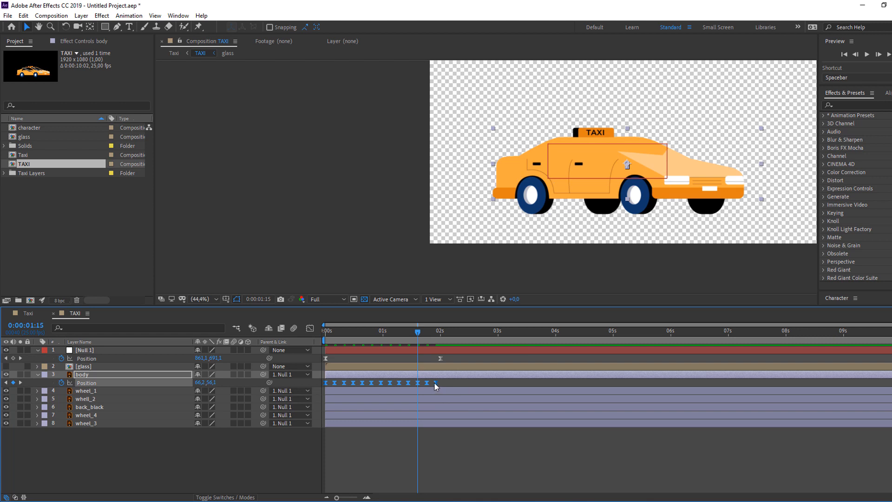
left_click_drag(436, 384, 539, 386)
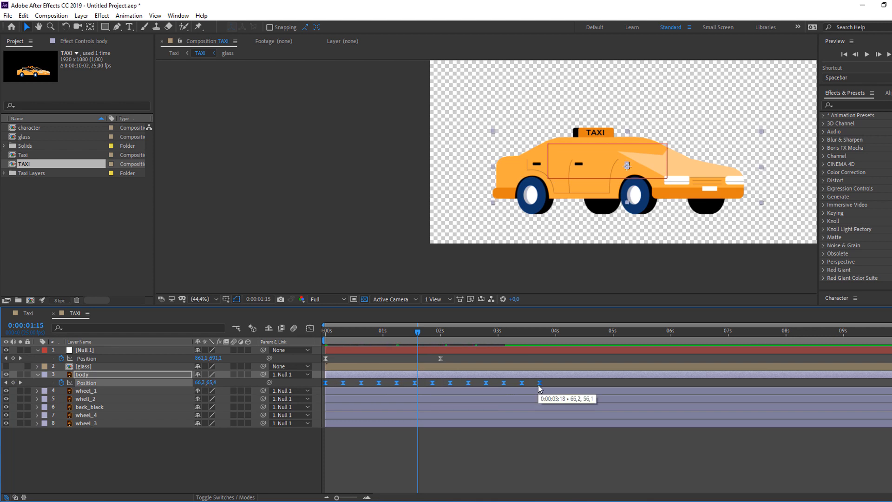
key("space")
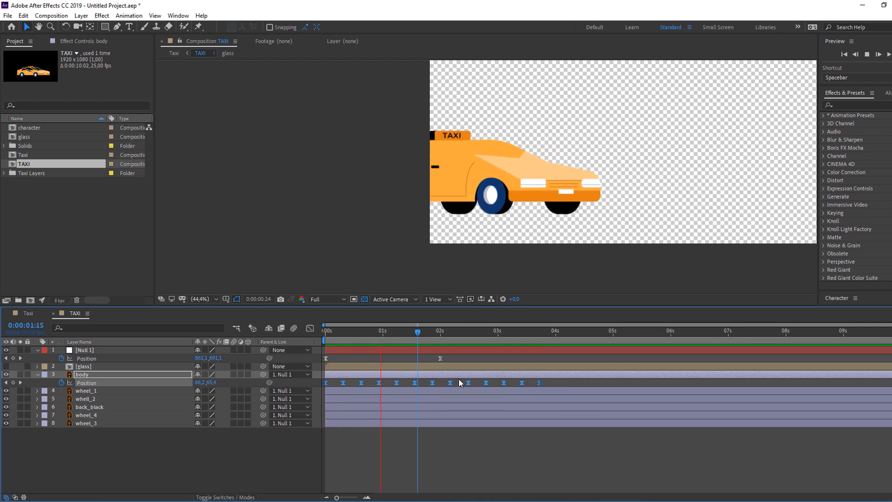
- Stop the preview and play back the taxi's drive-in from the main Taxi composition
key("space")
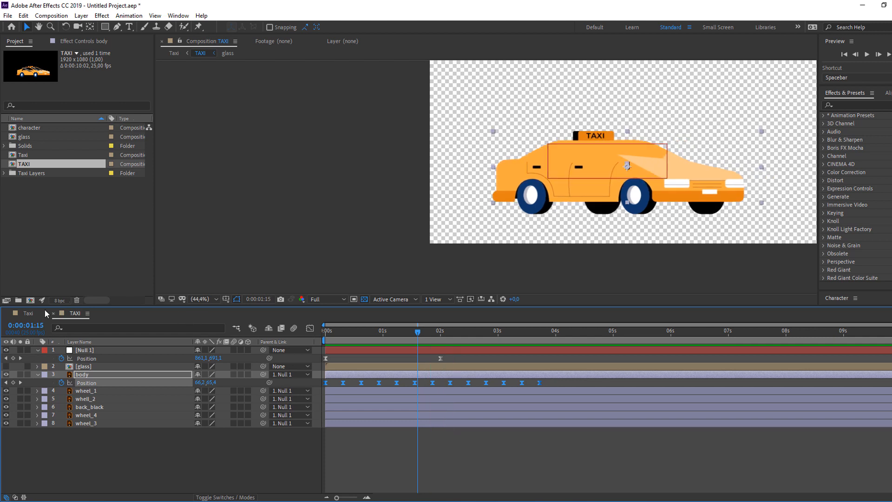
left_click(28, 314)
key("space")
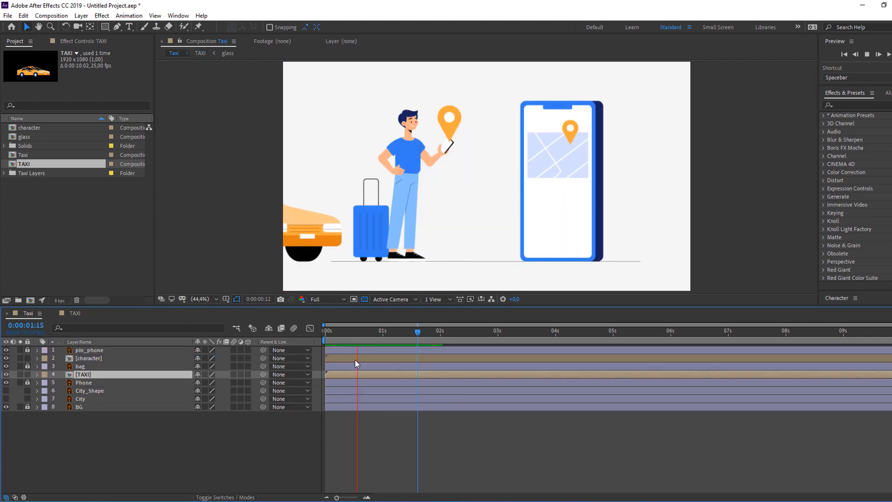
key("space")
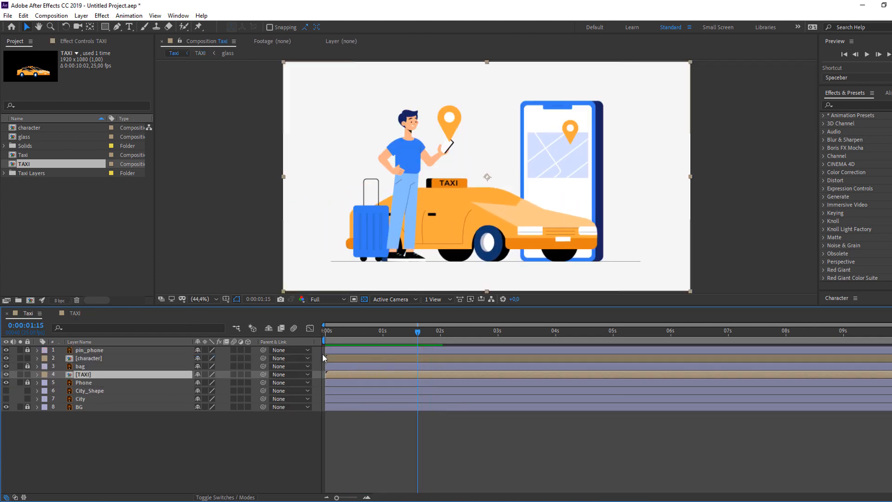
- Delete the body layer's surplus position keyframes in the TAXI composition, from just before 2 seconds onward
left_click(75, 313)
left_click(415, 332)
left_click_drag(553, 386, 425, 382)
key("Delete")
- Keyframe the body's Y position at 75.1 at 2 seconds, and reveal its Rotation property at 0:00:02:07
left_click_drag(415, 332, 458, 333)
key("k")
key("shift+r")
key("Down")
key("Down")
key("Down")
key("Down")
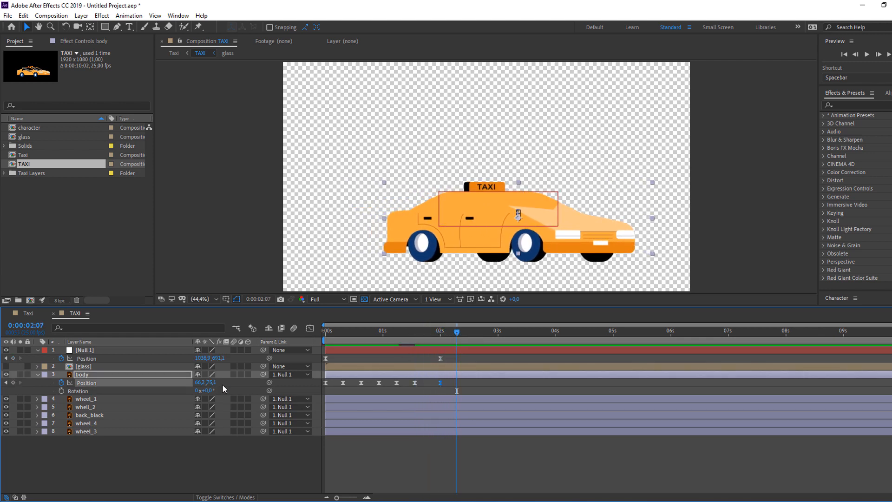
- Copy the body's position keyframe at about 1.5 seconds, paste it at 0:00:02:07, and shift it to about 0:00:02:10
left_click(413, 383)
key("ctrl+c")
key("ctrl+v")
left_click_drag(411, 330, 452, 336)
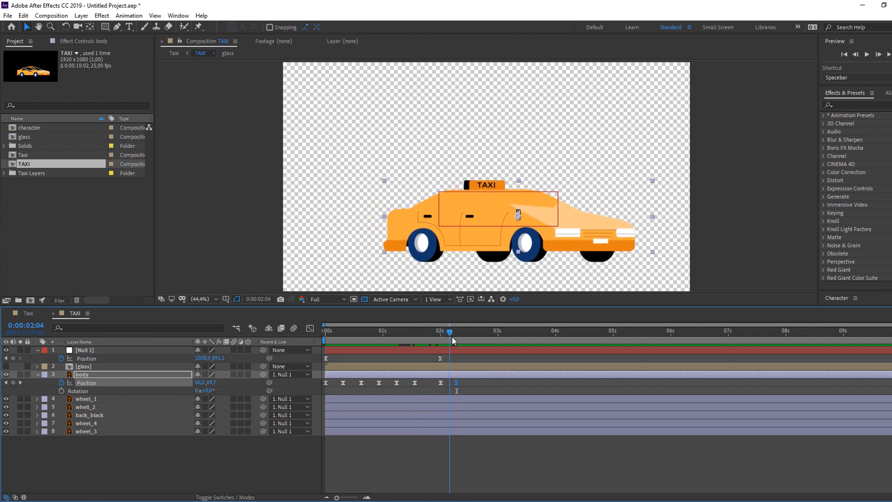
left_click_drag(458, 383, 464, 383)
left_click_drag(408, 333, 455, 341)
- Preview the revised taxi stop in the main Taxi composition and scrub back to 0:00:00:17
left_click(29, 314)
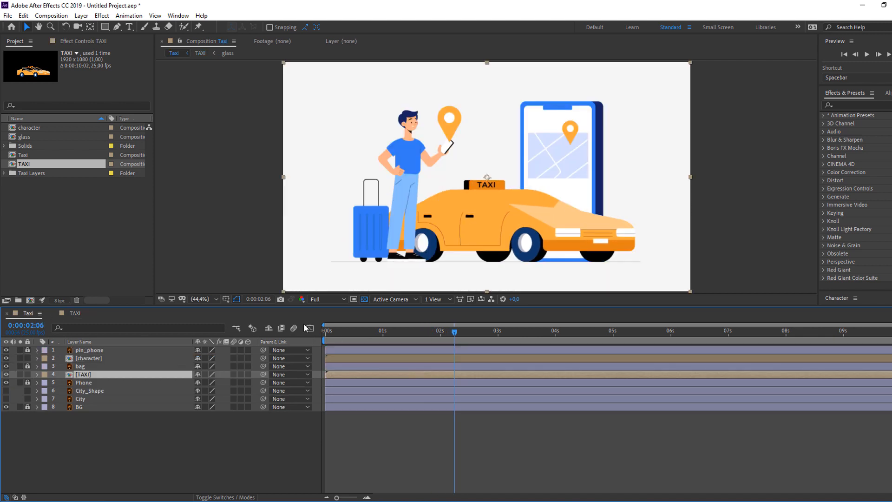
key("space")
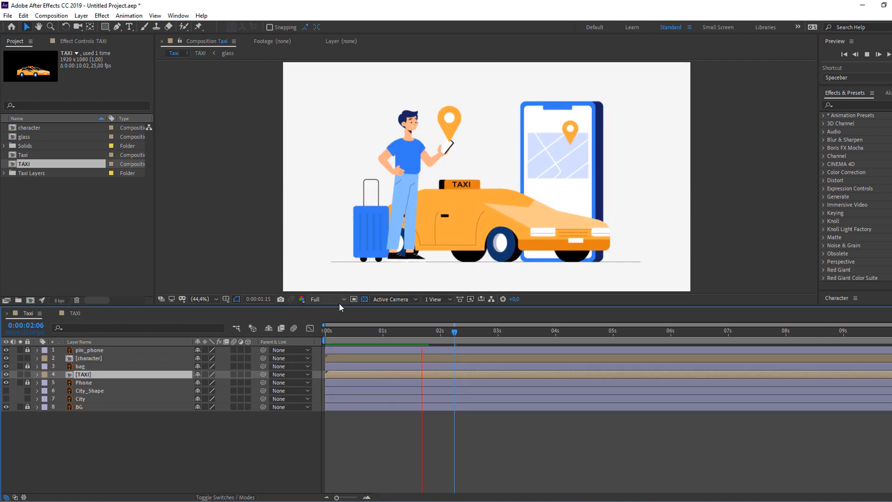
key("space")
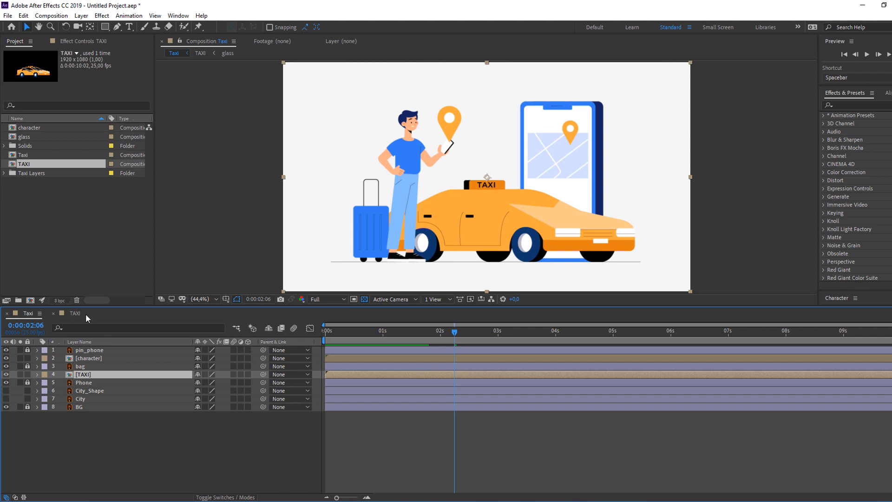
left_click(86, 314)
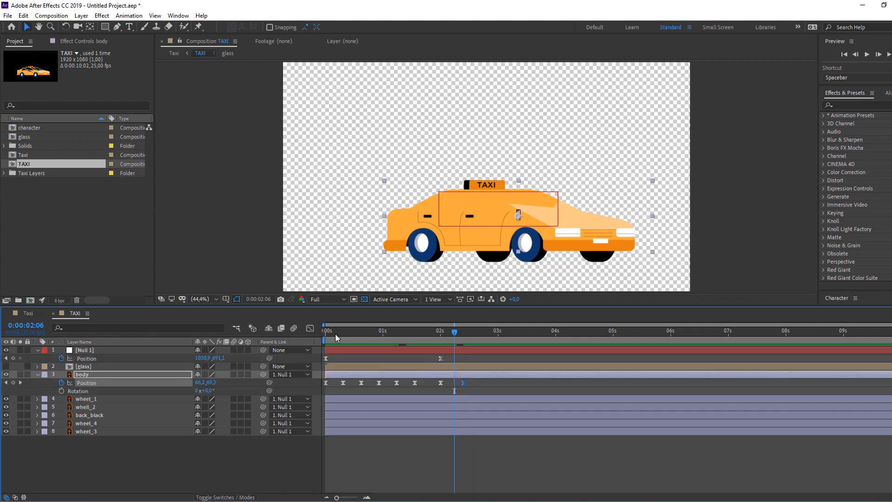
left_click(26, 314)
left_click_drag(449, 333, 364, 342)
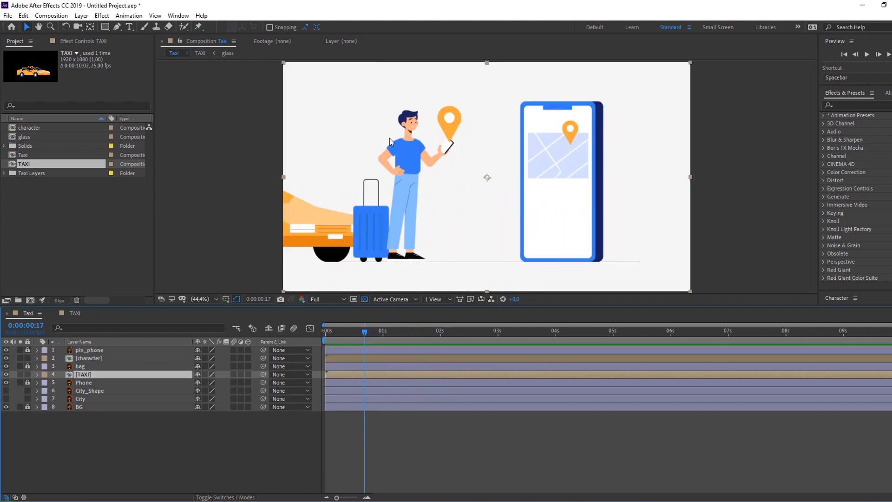
- Open the character pre-composition at its first frame
left_click(88, 443)
double_click(91, 358)
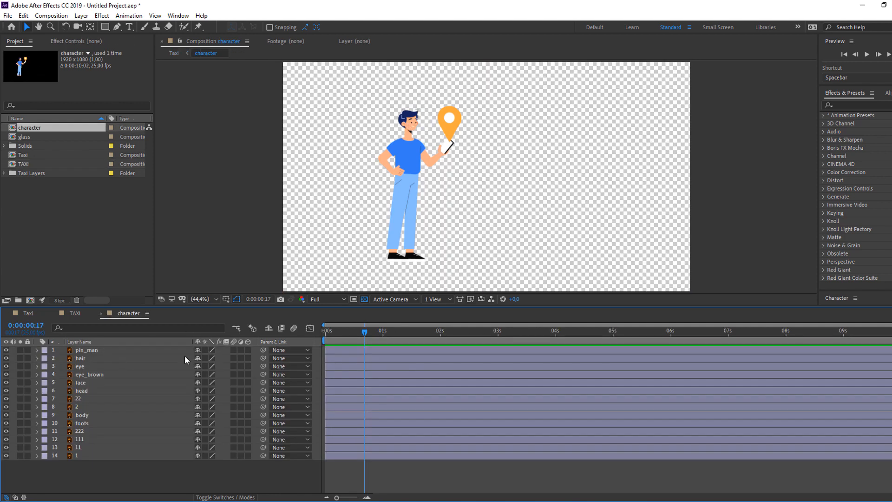
key("Home")
- Solo layer 2, the hand on the hip, move its anchor point to the wrist, and unsolo it
scroll(345, 158, "up", 3)
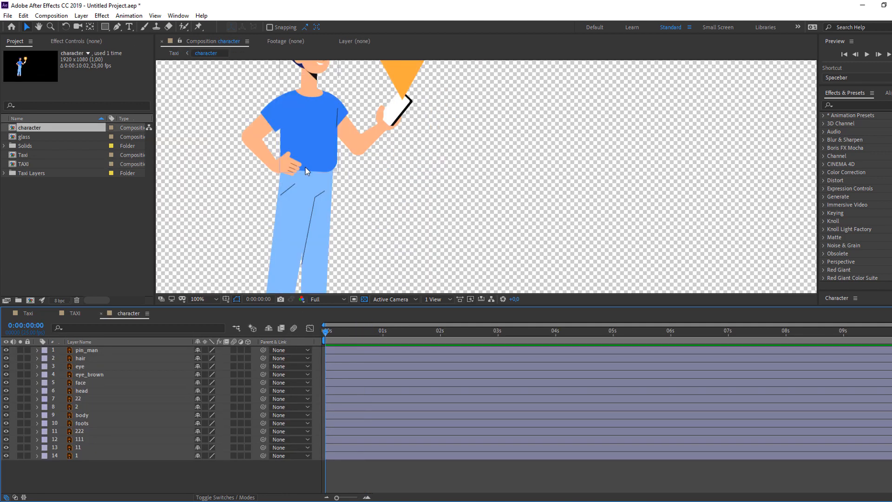
left_click(427, 207)
scroll(415, 214, "up", 2)
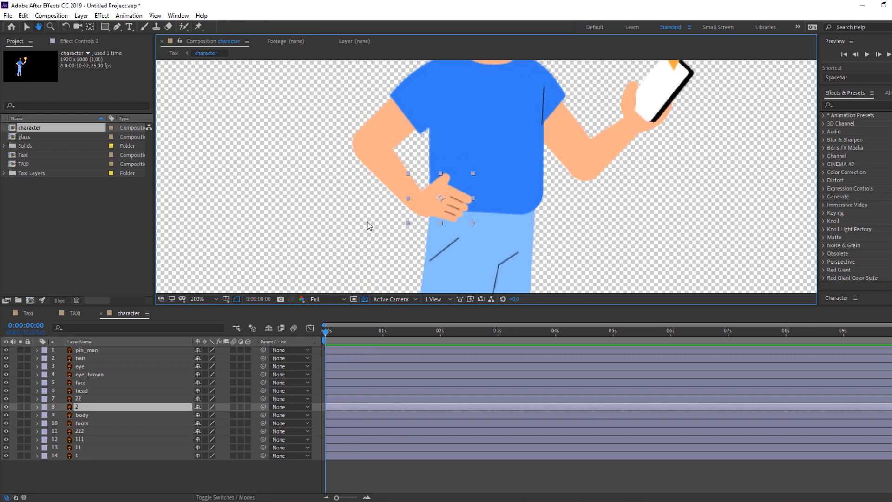
left_click(20, 407)
scroll(395, 227, "up", 2)
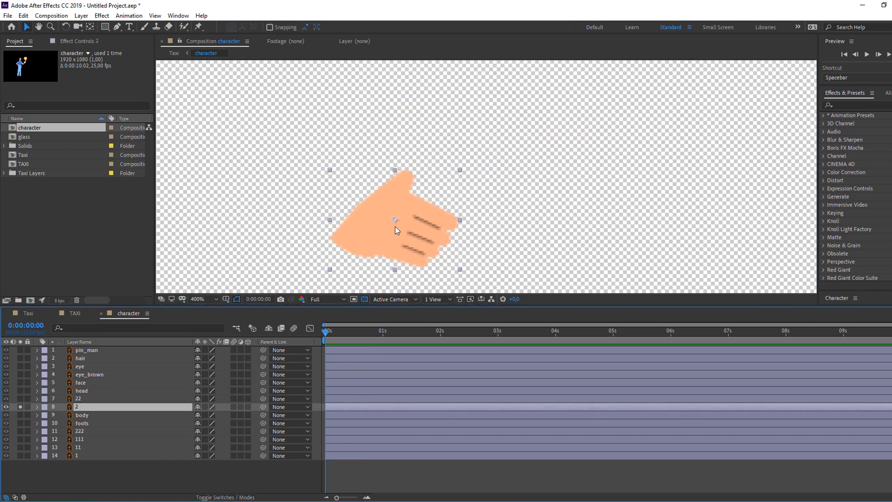
key("v")
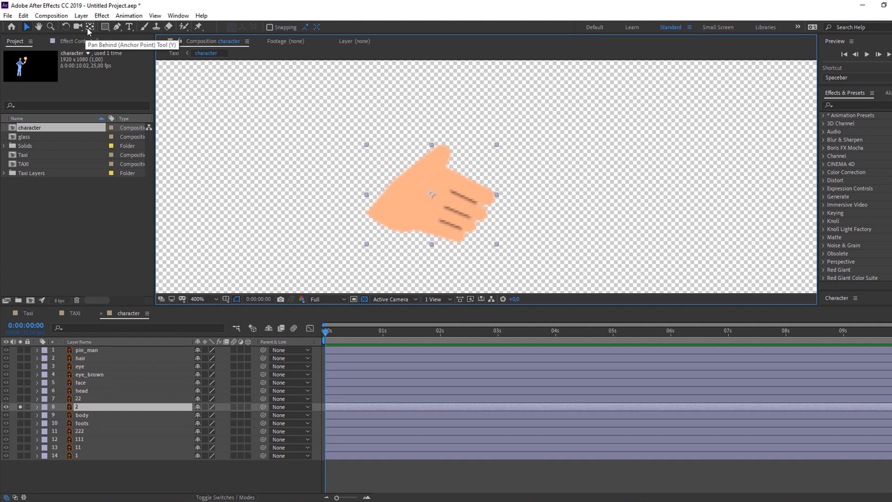
left_click(90, 26)
left_click_drag(434, 198, 403, 188)
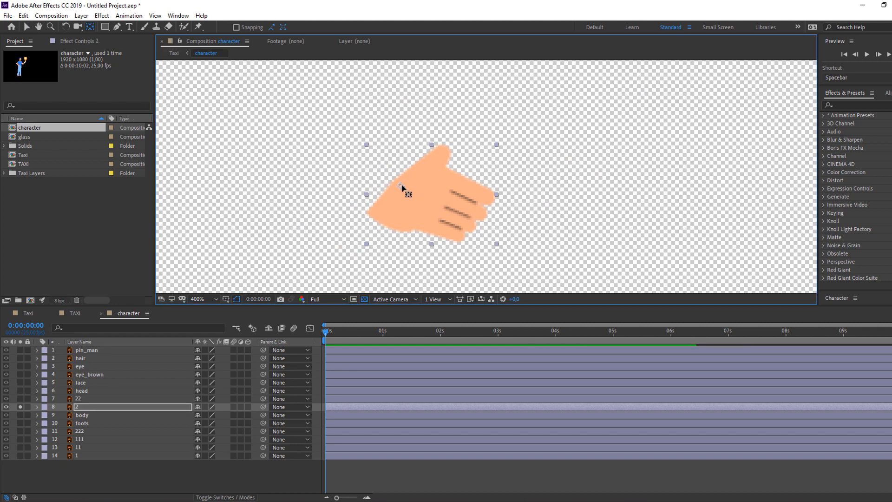
left_click(27, 27)
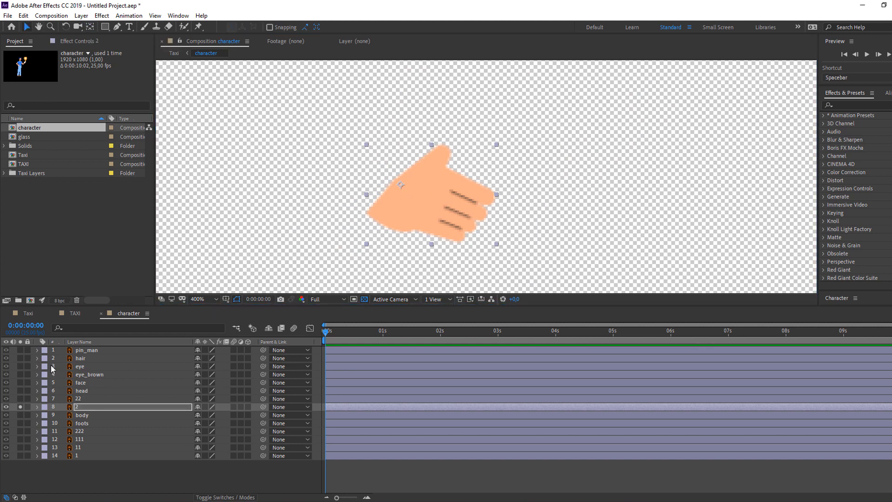
left_click(21, 407)
- Solo forearm layer 22, move its anchor point to the elbow, and unsolo it
left_click(82, 400)
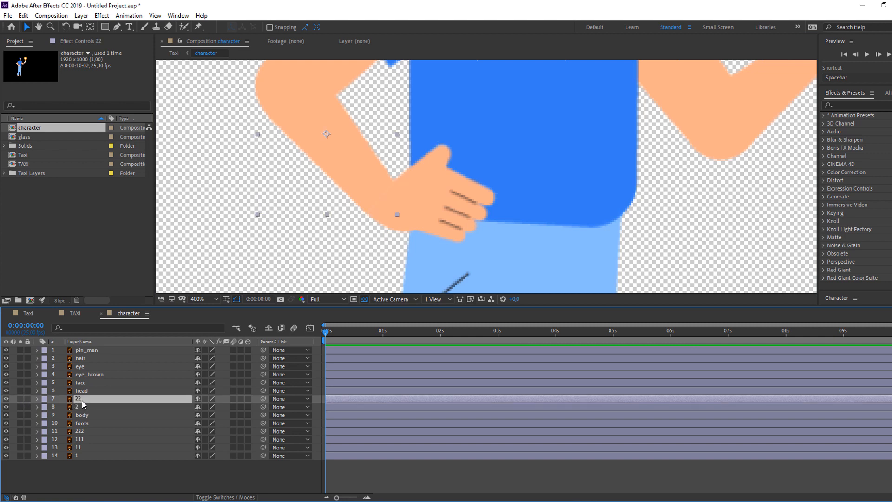
left_click(21, 398)
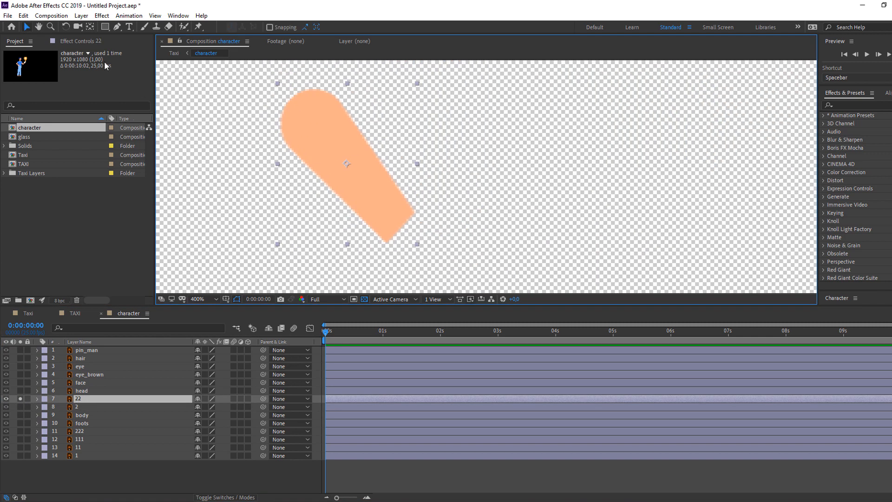
left_click(90, 26)
left_click_drag(346, 164, 303, 108)
left_click(26, 26)
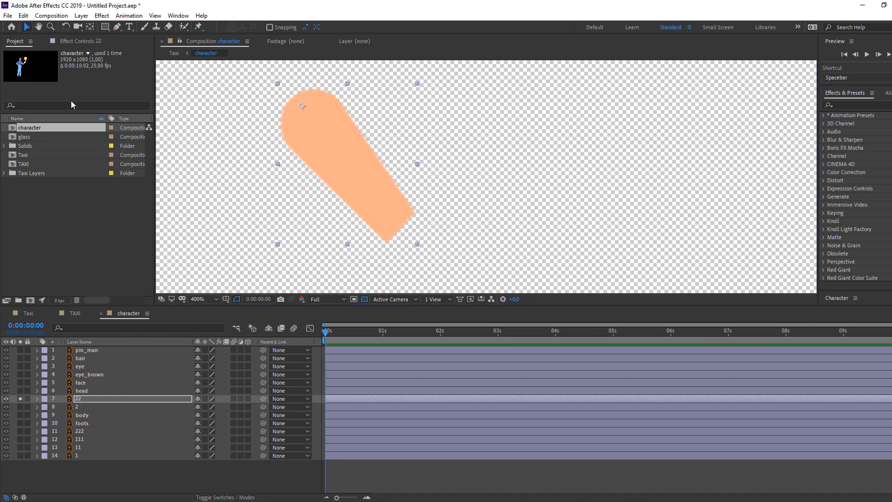
left_click(20, 399)
- Solo upper arm layer 222, move its anchor point to the shoulder, and unsolo it
scroll(396, 154, "down", 2)
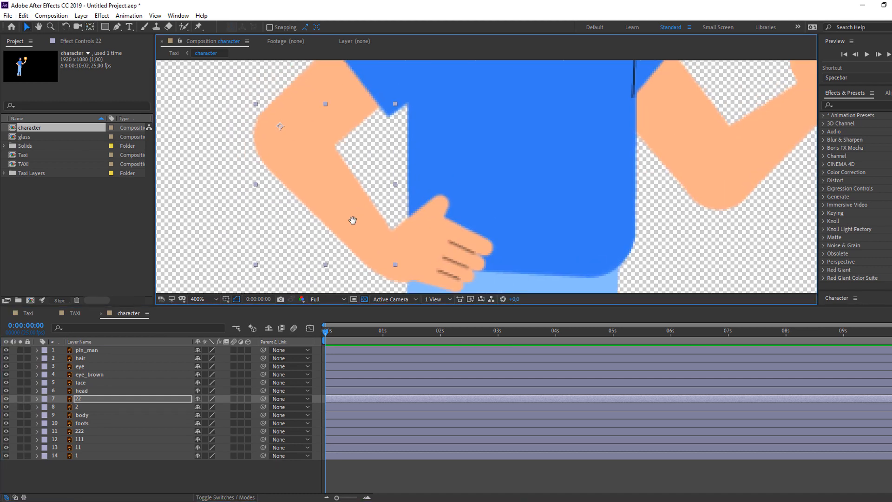
left_click(429, 125)
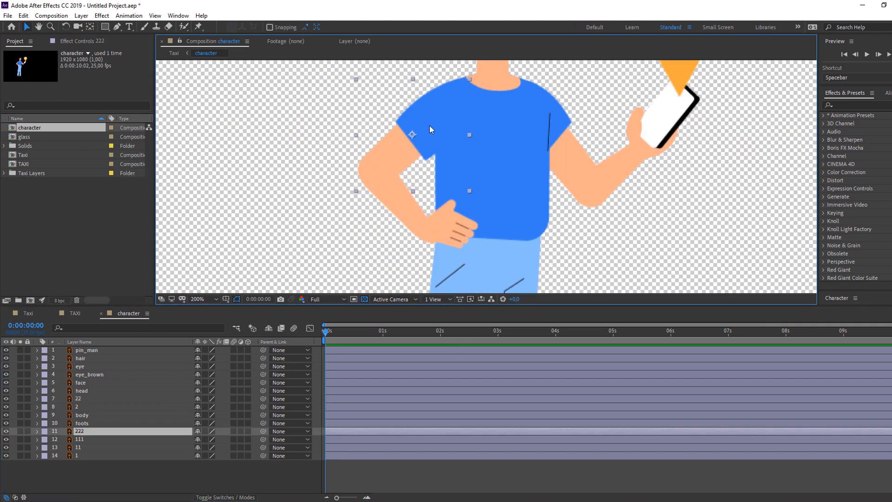
left_click(21, 431)
left_click_drag(401, 169, 369, 183)
left_click(90, 28)
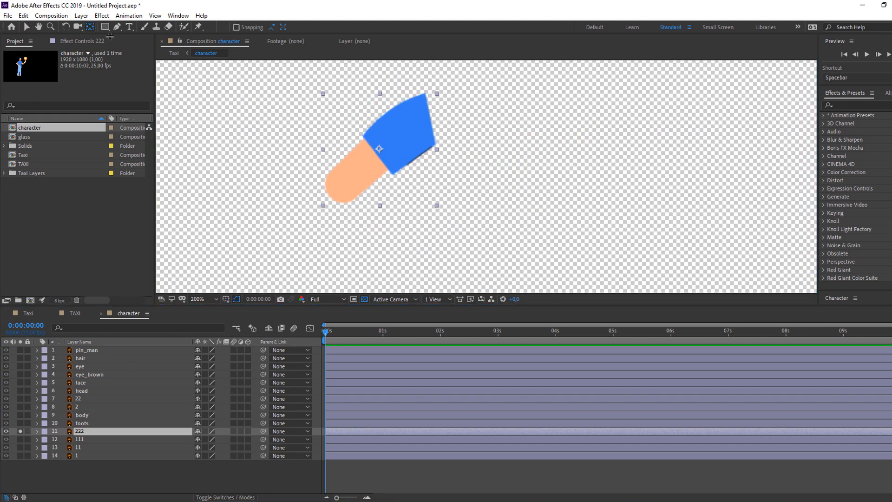
left_click_drag(379, 146, 421, 123)
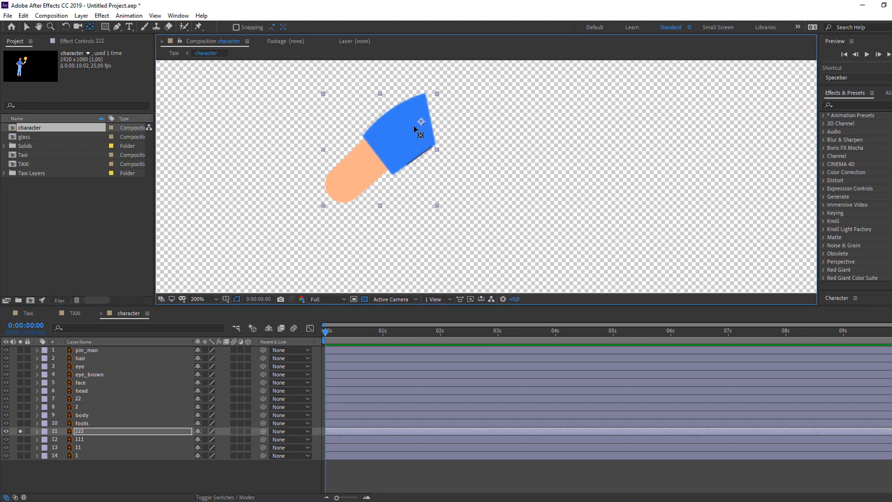
key("v")
left_click(21, 431)
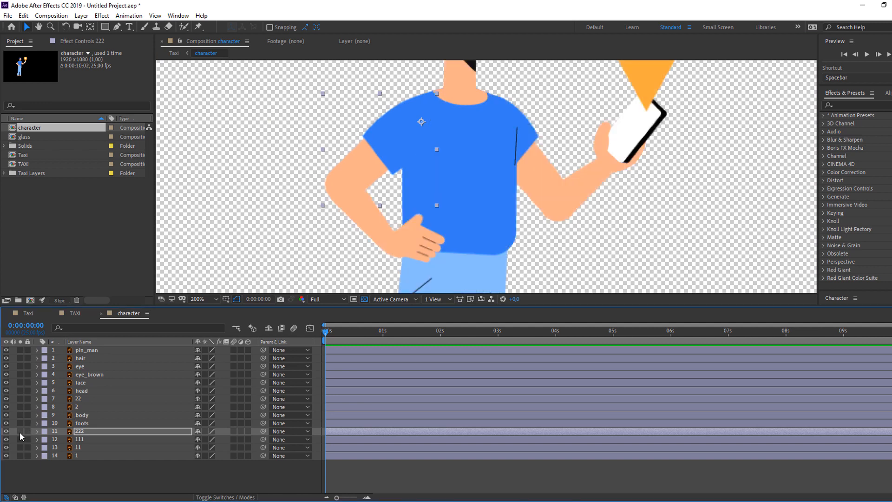
- Parent hand layer 2 to forearm layer 22, and layer 22 to upper arm layer 222
left_click(76, 408)
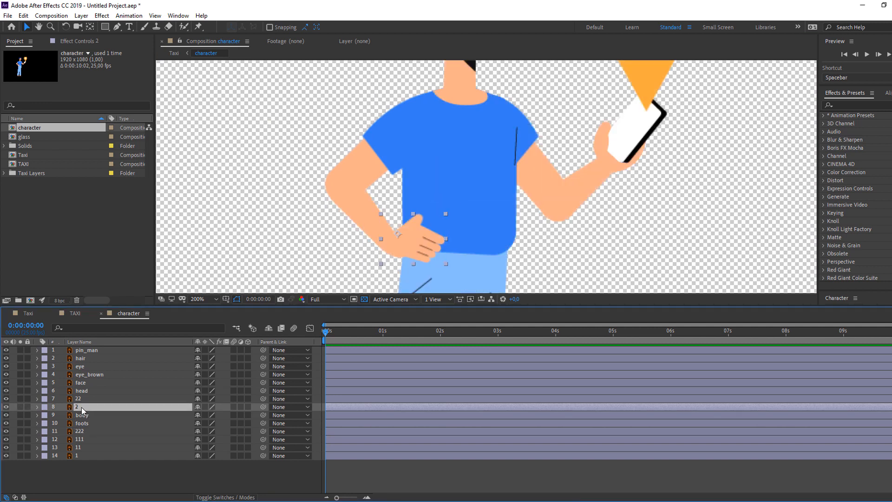
left_click_drag(263, 407, 73, 398)
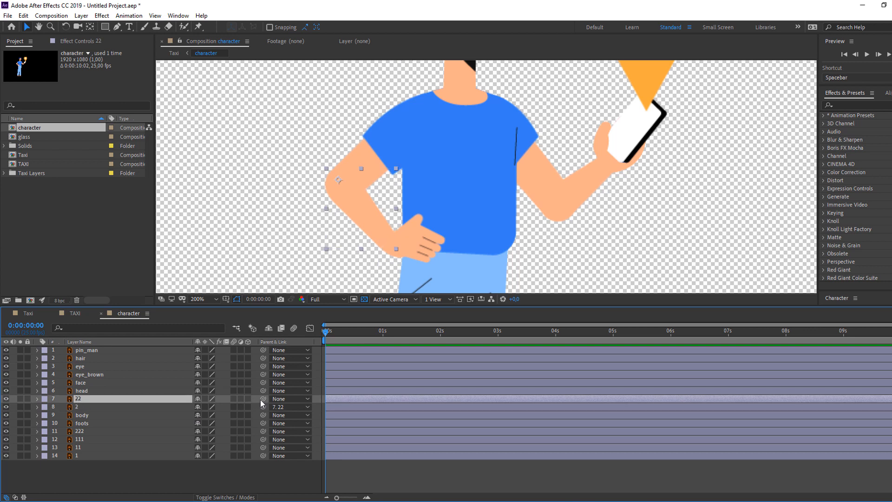
left_click_drag(263, 399, 81, 431)
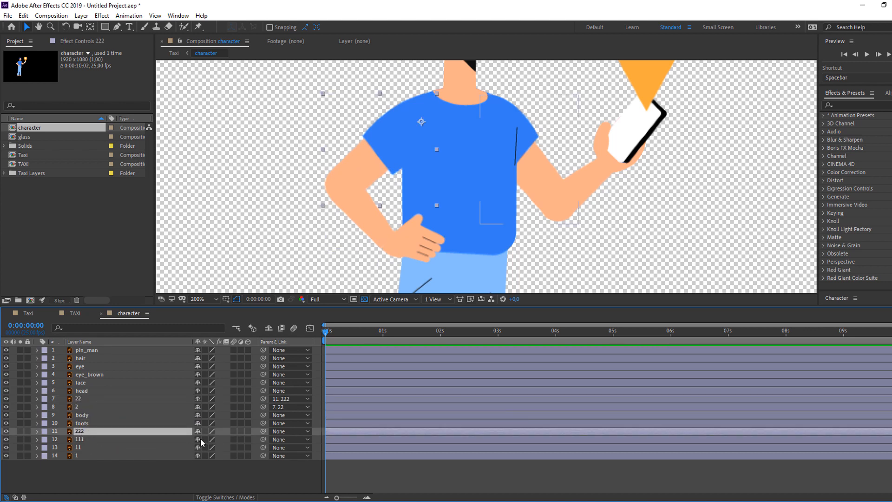
- Check the arm's parenting by scrubbing layer 222's rotation, leaving it at 0°, and collapse the layer
key("r")
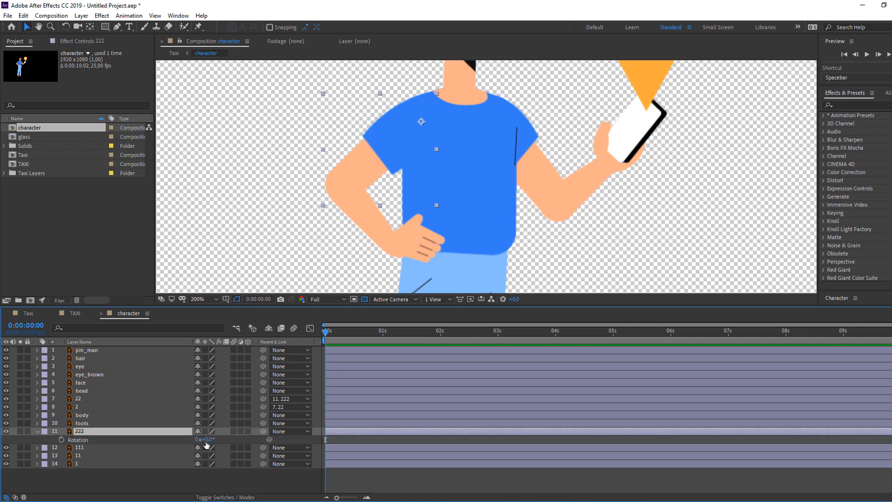
left_click_drag(206, 439, 207, 445)
left_click(37, 432)
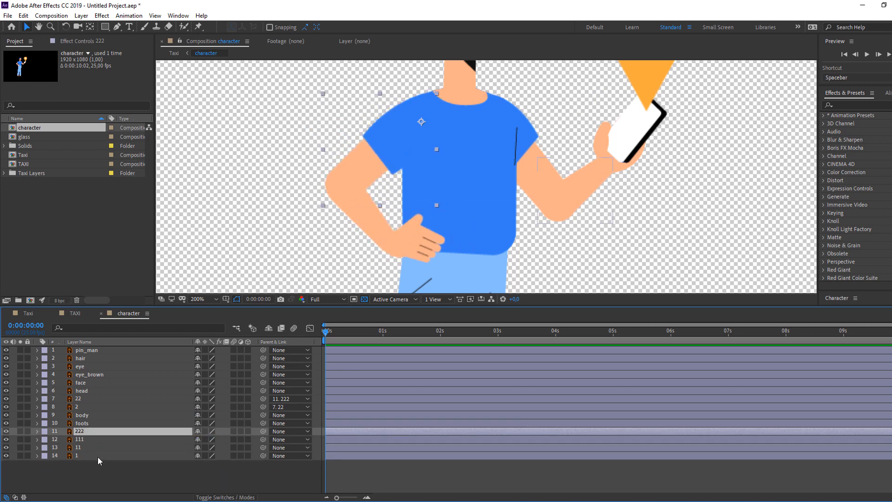
- Solo phone hand layer 1, turn off the transparency grid, and move the layer's anchor point to the wrist
left_click(83, 463)
left_click(85, 457)
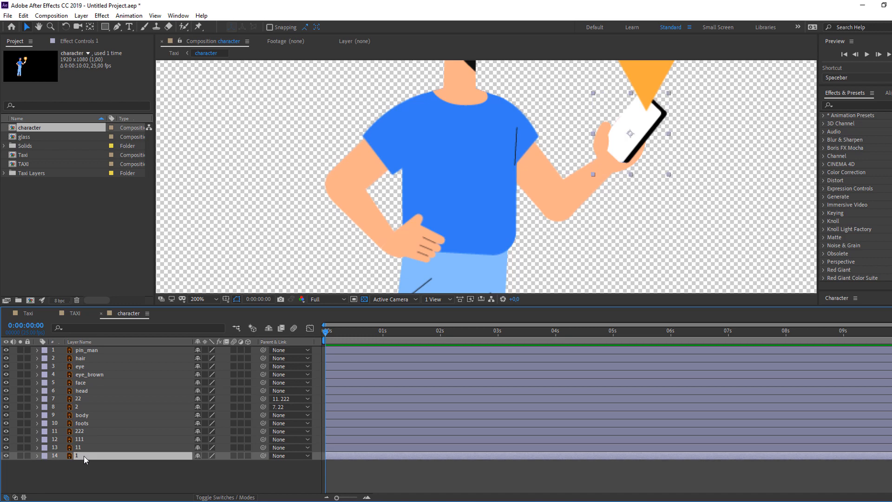
left_click(20, 455)
scroll(657, 146, "up", 2)
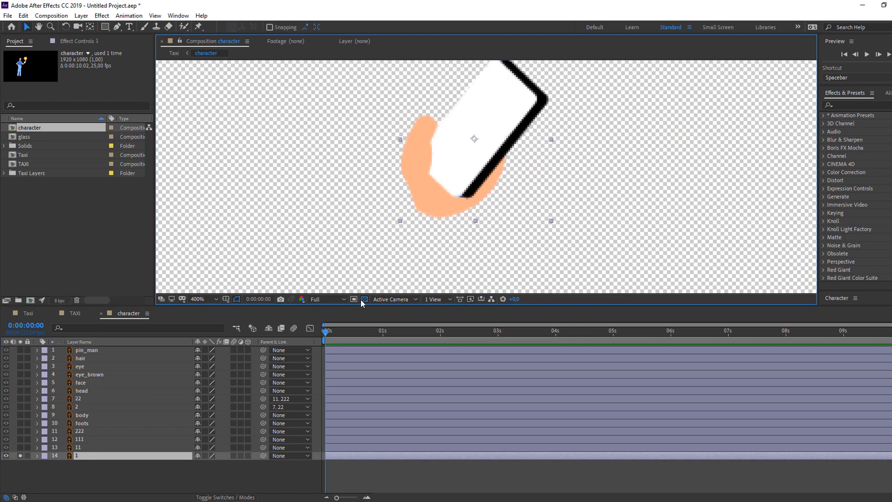
left_click(363, 300)
left_click_drag(425, 180, 418, 179)
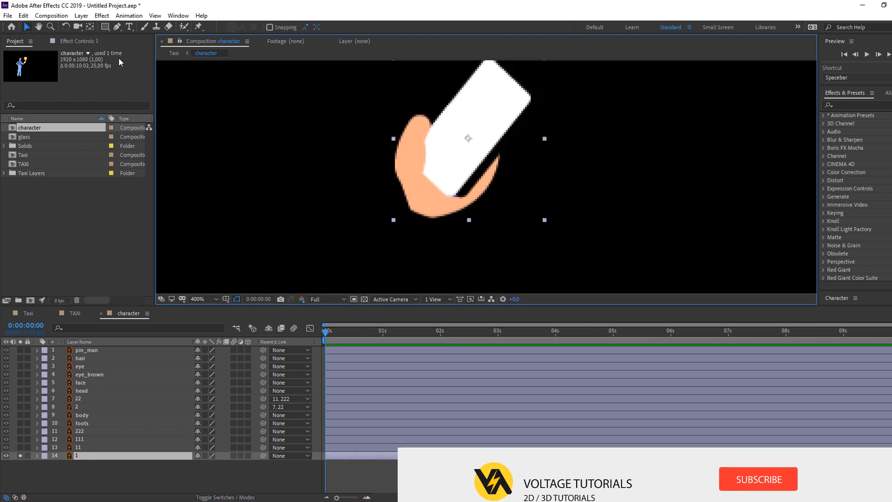
left_click(91, 26)
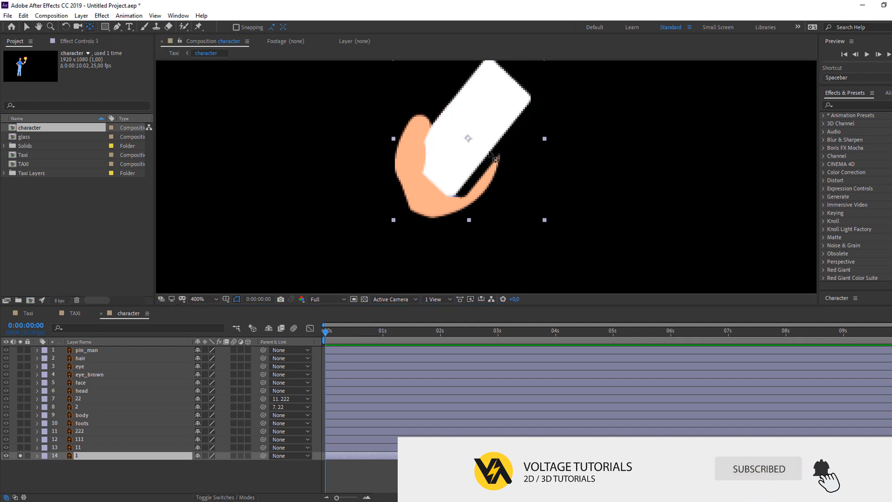
left_click_drag(468, 138, 417, 204)
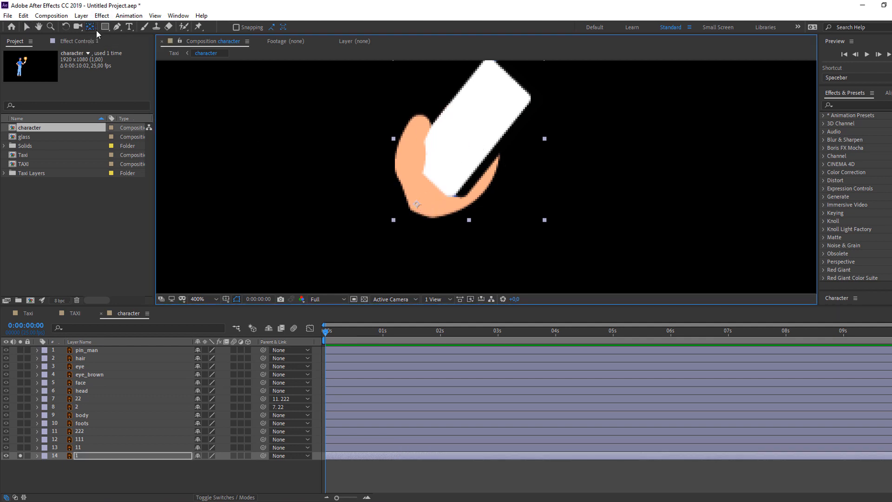
- Unsolo layer 1, solo forearm layer 11, move its anchor point to the elbow, and unsolo it
left_click(26, 27)
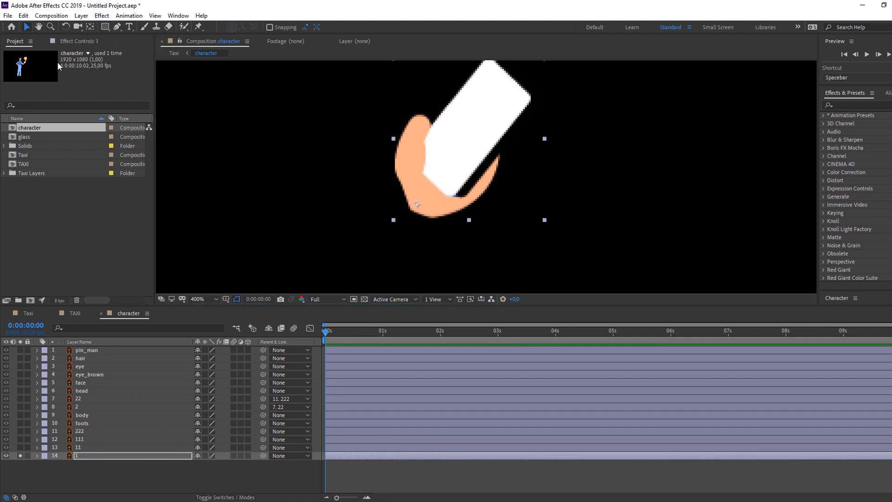
left_click(20, 455)
left_click(92, 447)
left_click(20, 447)
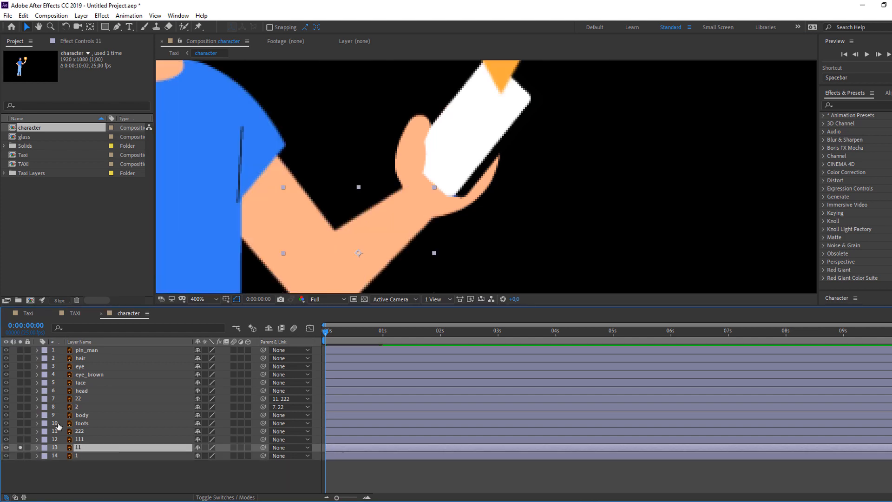
left_click_drag(322, 246, 314, 222)
left_click(90, 27)
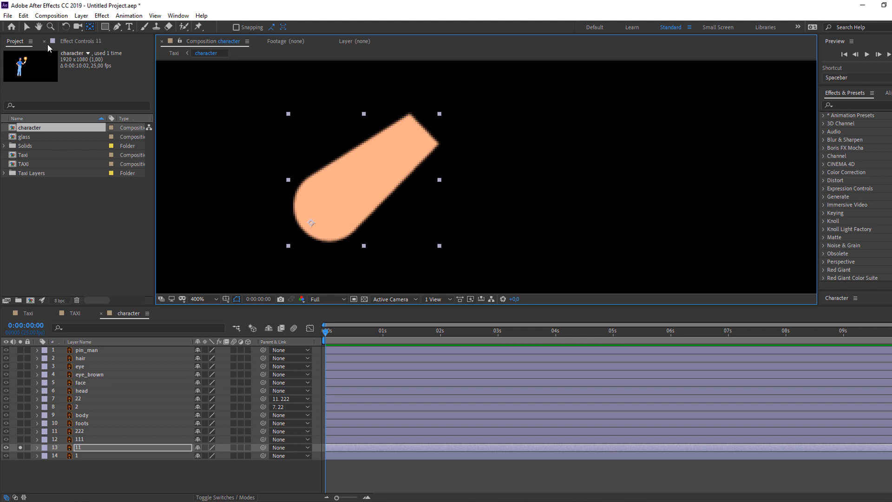
left_click(27, 27)
left_click(19, 447)
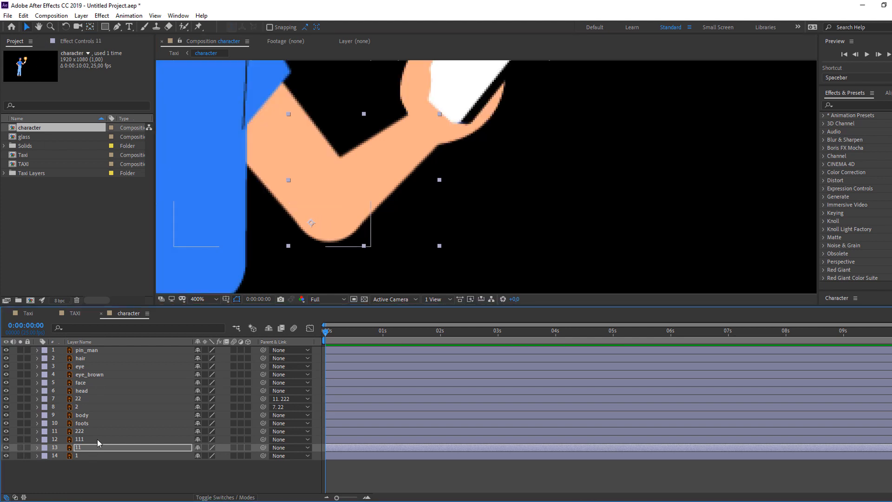
- Solo upper arm layer 111 and move its anchor point to the shoulder
left_click(96, 439)
left_click(19, 439)
scroll(285, 175, "down", 2)
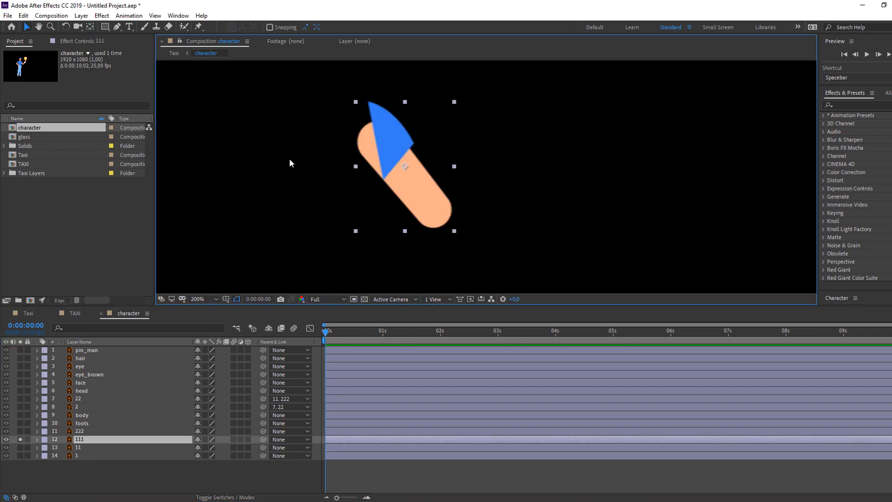
left_click(91, 27)
left_click_drag(405, 166, 371, 134)
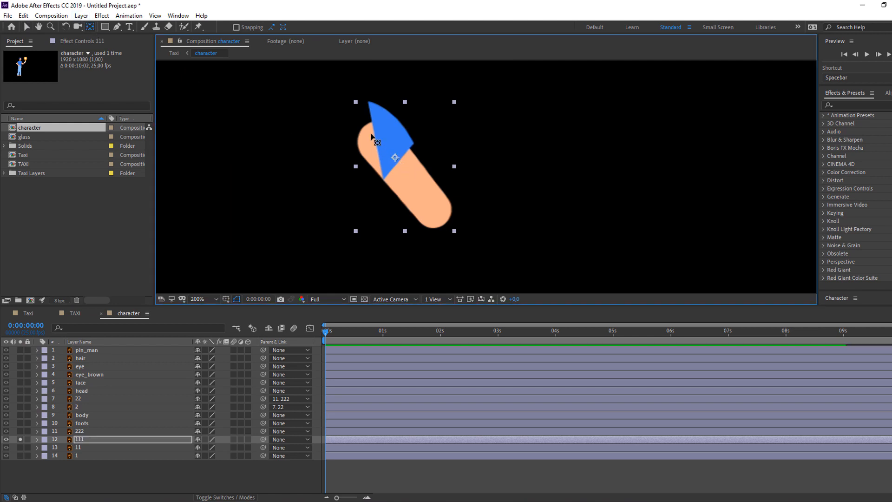
left_click(27, 27)
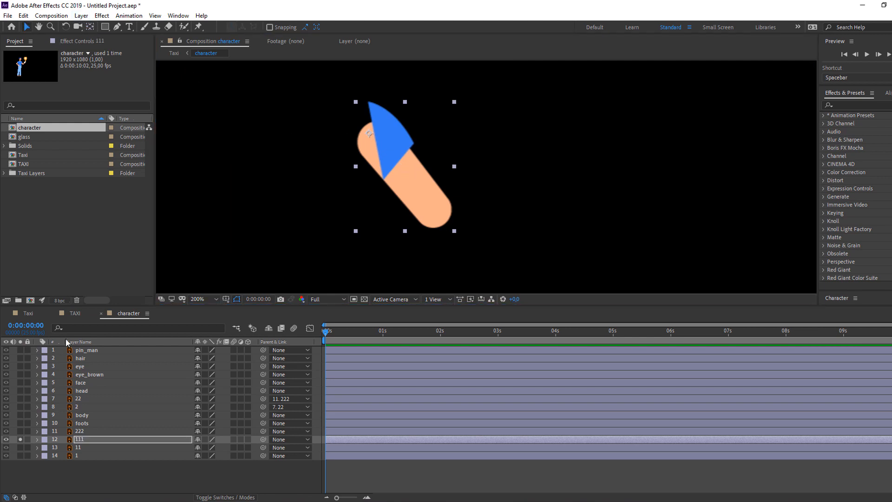
- Parent phone hand layer 1 to forearm layer 11, and layer 11 to upper arm layer 111
left_click(87, 458)
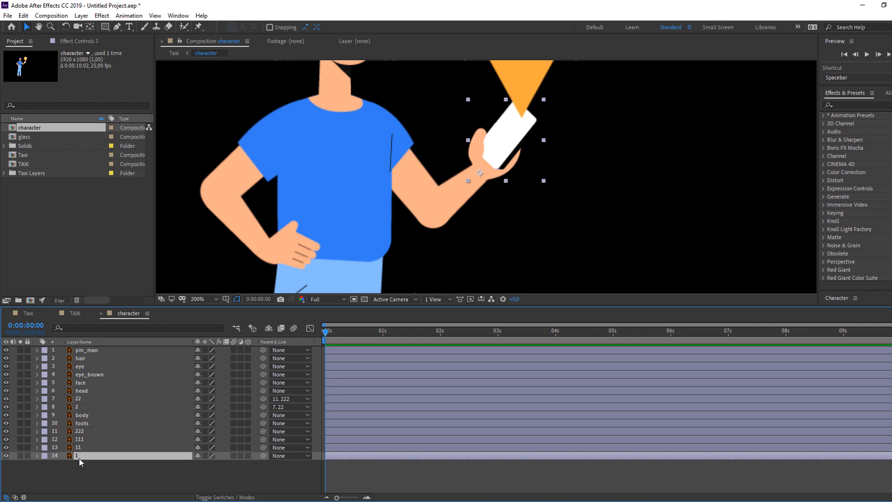
left_click_drag(262, 456, 78, 447)
left_click_drag(265, 448, 85, 441)
- Test the phone arm's parenting by rotating layer 111, undo the rotation, and collapse the layer
key("r")
mouse_move(205, 447)
left_mouse_down()
mouse_move(219, 448)
mouse_move(209, 451)
left_mouse_up()
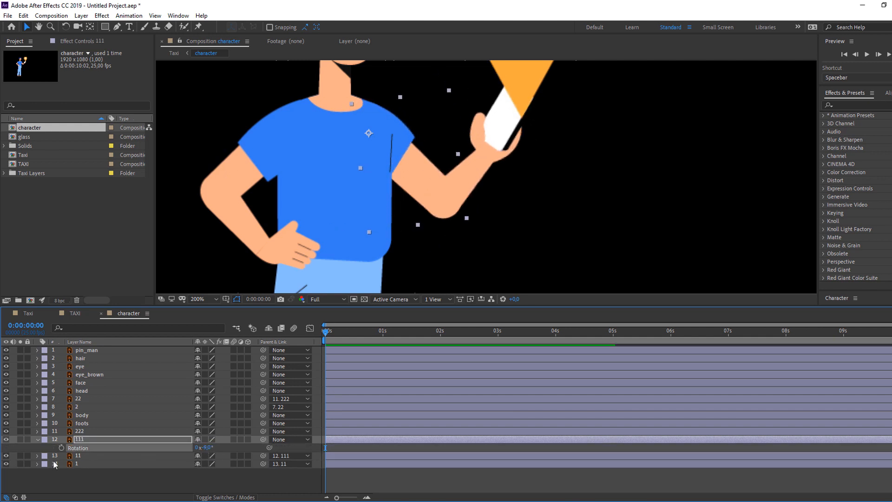
key("ctrl+z")
left_click(37, 439)
left_click(81, 477)
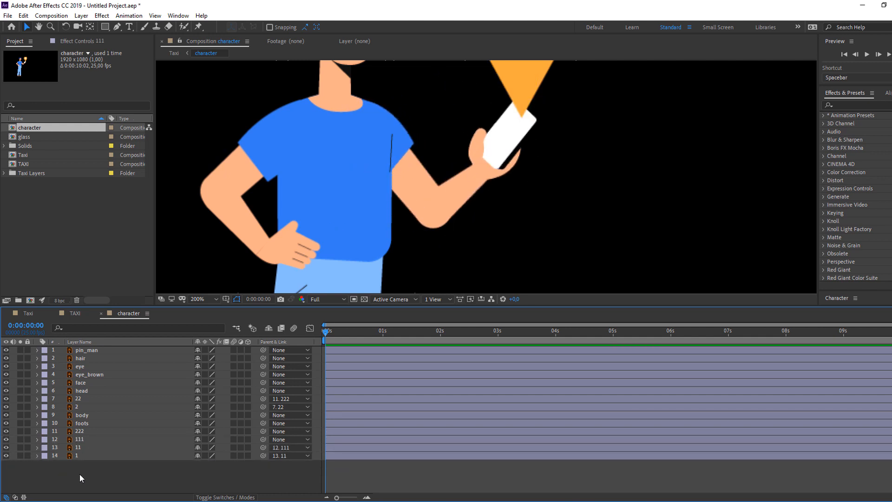
- Parent both upper arm layers, 222 and 111, to the body layer
left_click(85, 432)
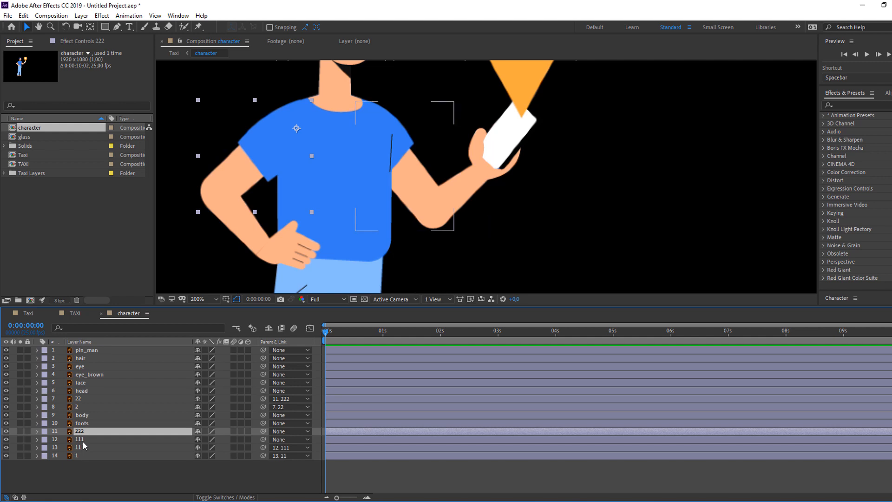
left_click(82, 440, "shift")
left_click_drag(260, 433, 93, 416)
- Solo the body layer, move its anchor point down to the center of the waist, and unsolo it
left_click(84, 417)
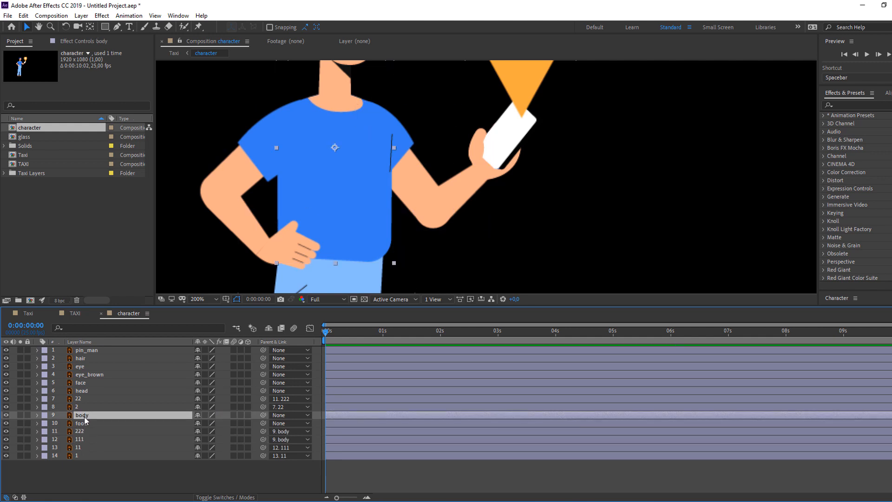
left_click(20, 414)
left_click_drag(270, 255, 275, 239)
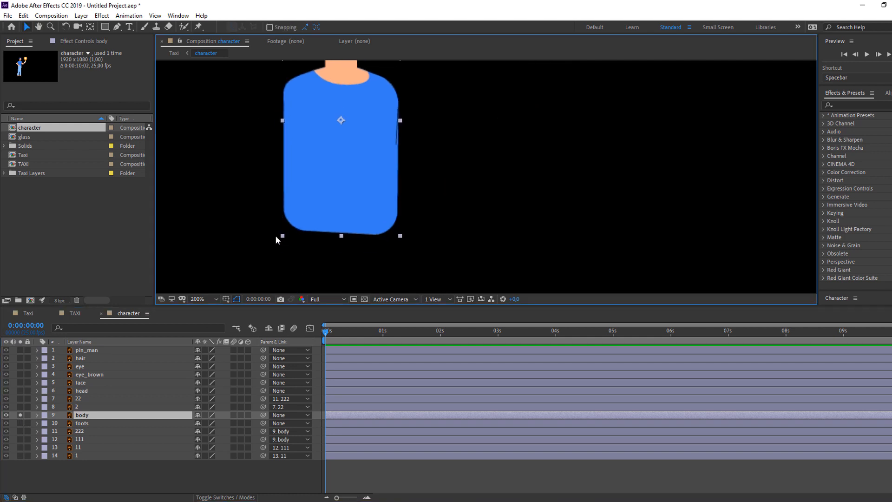
left_click(89, 27)
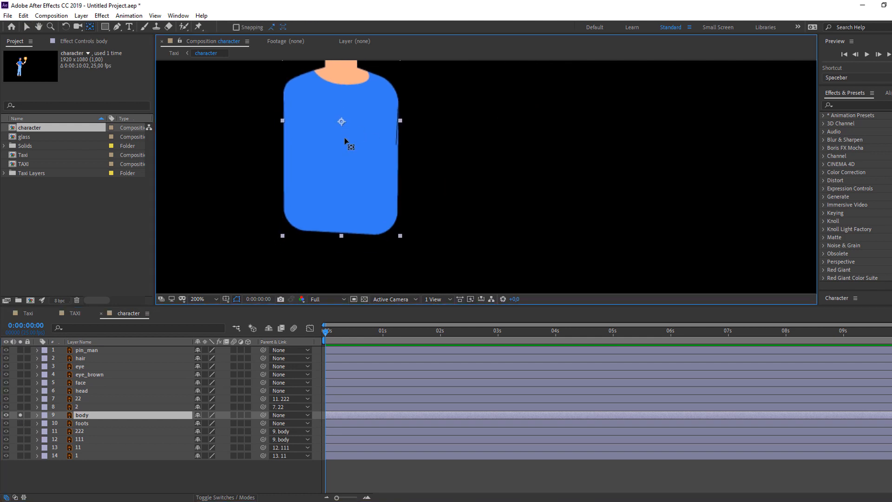
left_click_drag(341, 121, 342, 229)
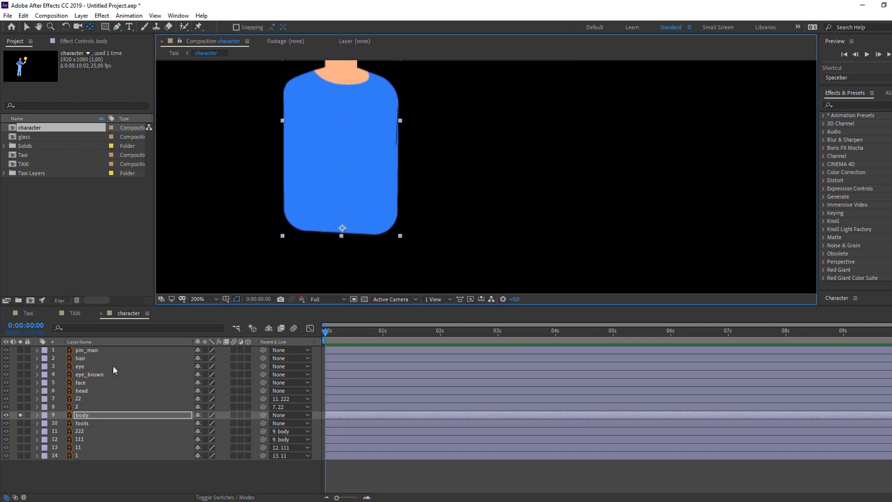
left_click(19, 415)
- Test the body layer's rotation with the attached arms, undo it, and collapse the layer
left_click(80, 417)
key("r")
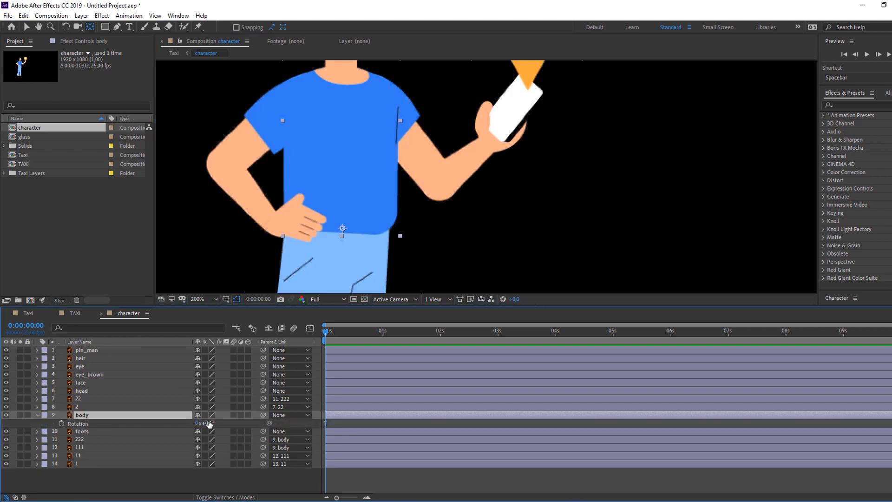
left_click_drag(208, 423, 205, 423)
key("ctrl+z")
left_click(39, 415)
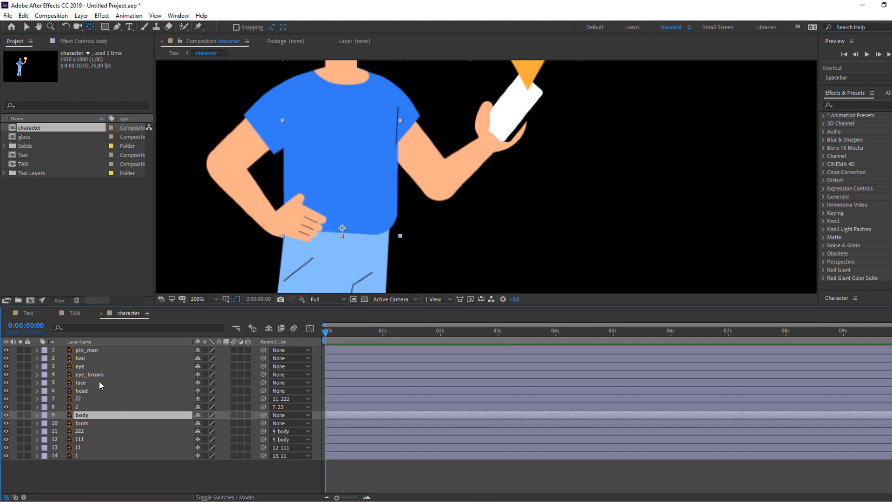
- Pre-compose the head, face, eye_brown, eye and hair layers into a new composition named HEAD
left_click_drag(395, 148, 379, 226)
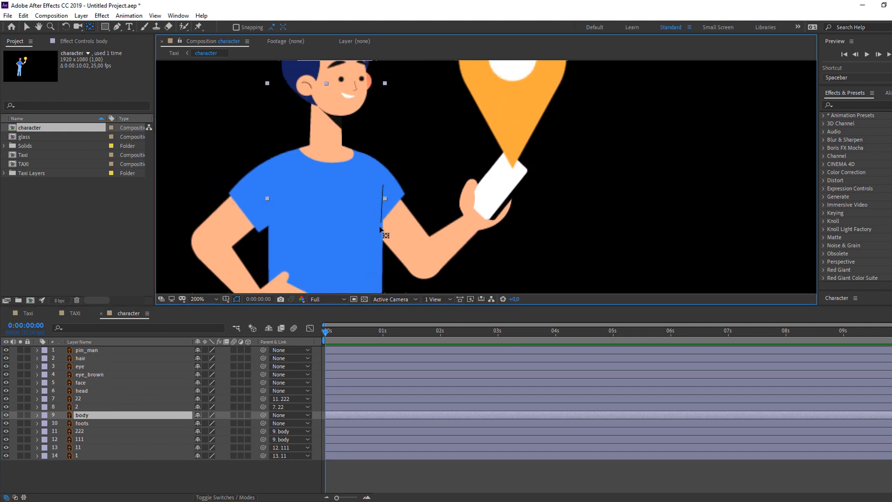
left_click(84, 391)
left_click(82, 383, "ctrl")
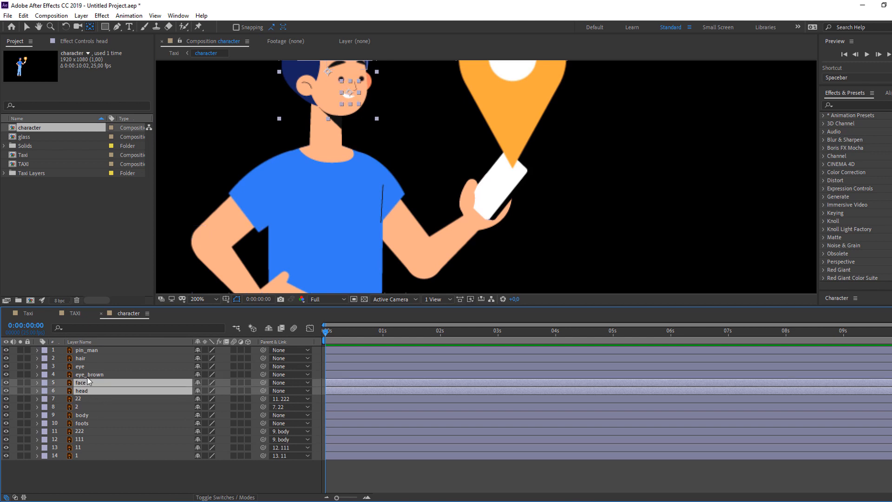
left_click(88, 375, "ctrl")
left_click(82, 367, "ctrl")
left_click(80, 358, "ctrl")
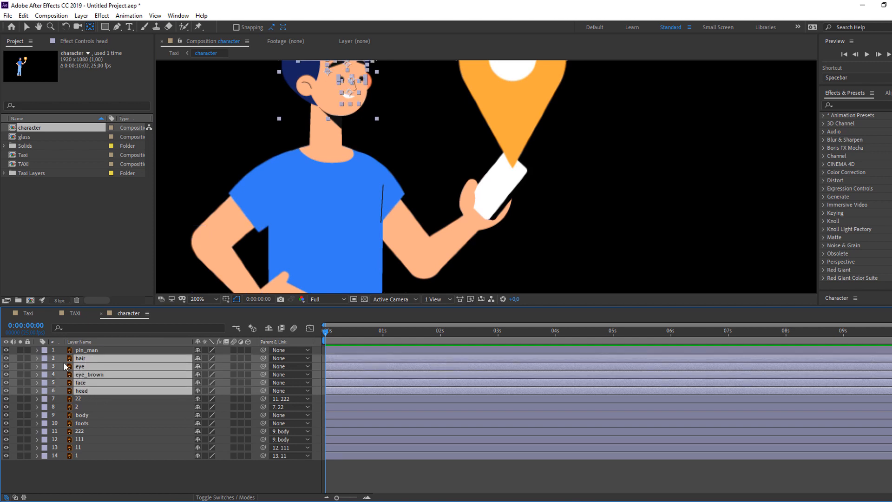
left_click(6, 359)
left_click(6, 358)
right_click(96, 374)
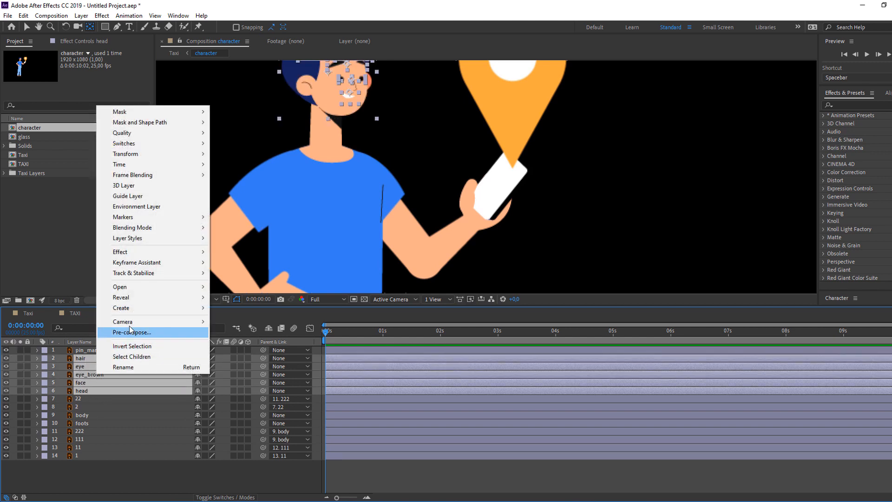
left_click(140, 334)
left_click_drag(280, 211, 303, 208)
left_click_drag(292, 223, 240, 225)
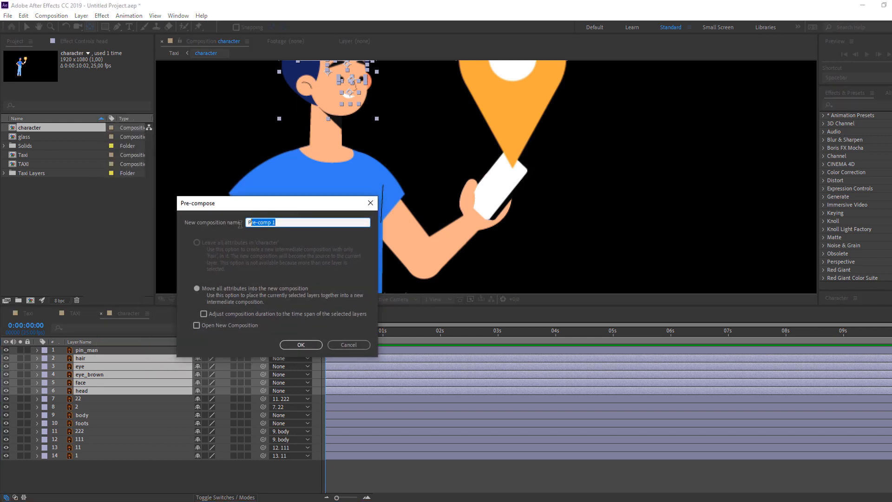
type("HEAD")
left_click(311, 347)
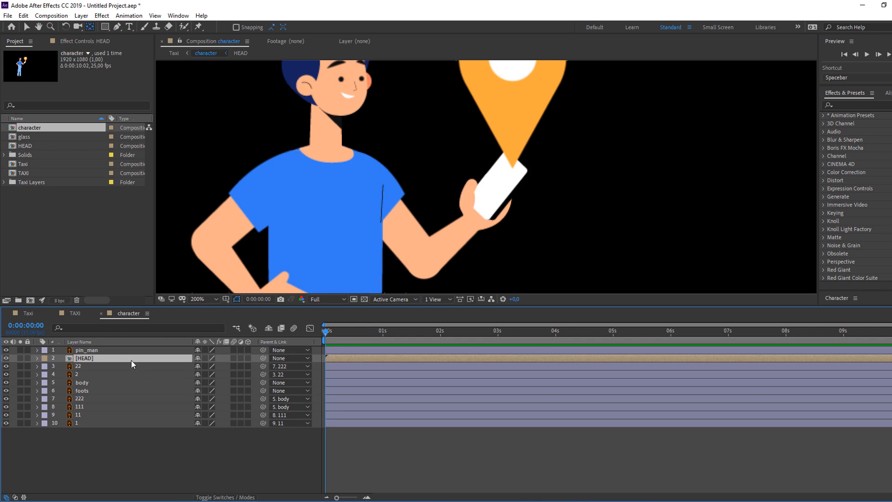
- Open the HEAD composition and crop it to a region of interest drawn closely around the head
left_click(27, 33)
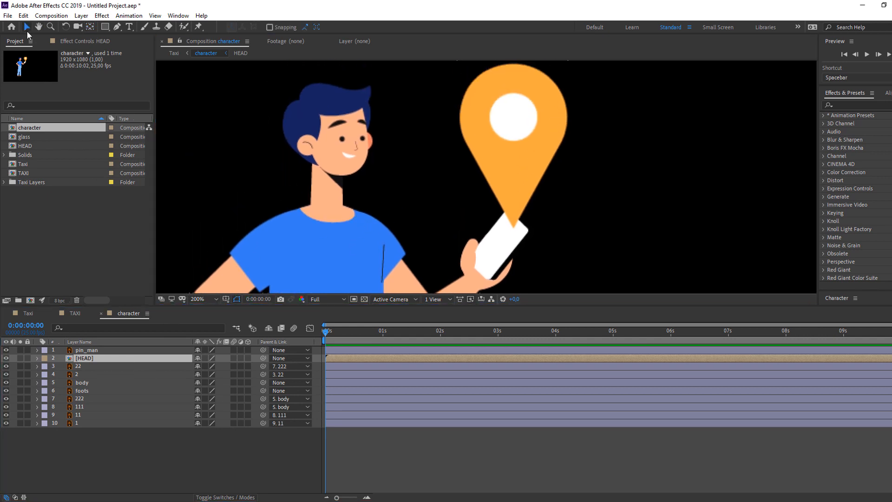
double_click(85, 358)
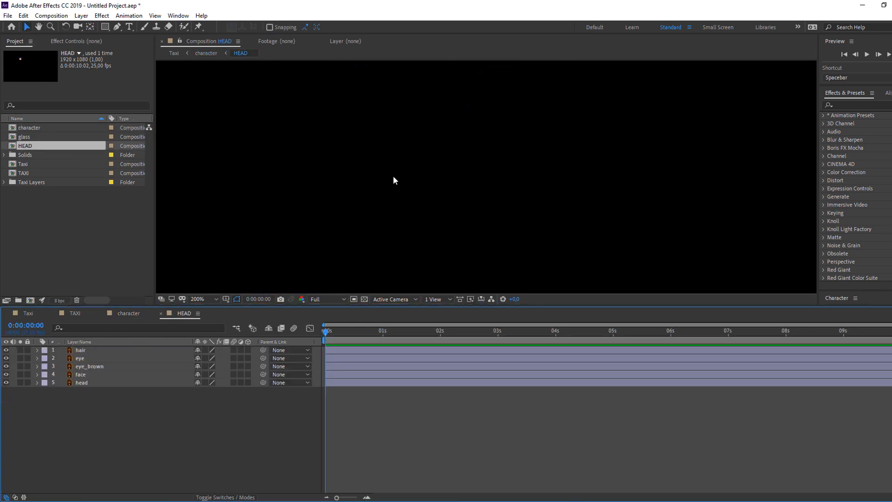
scroll(411, 194, "up", 4)
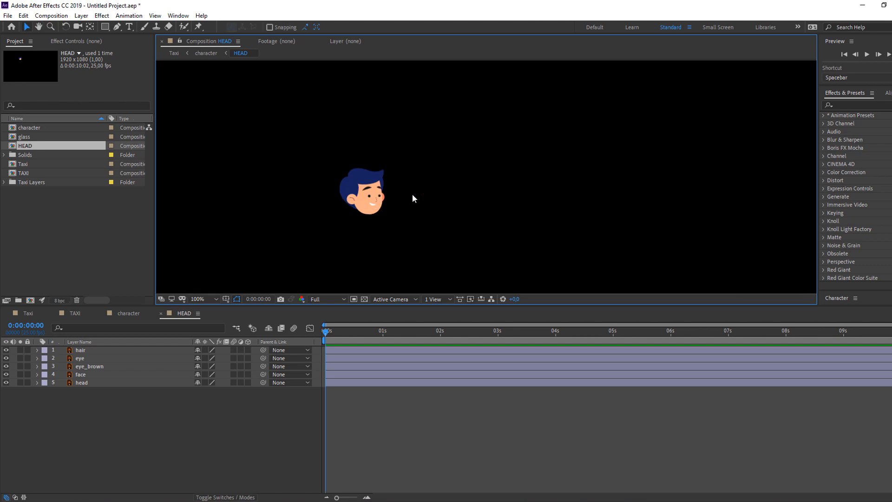
left_click(354, 300)
left_click_drag(265, 90, 399, 206)
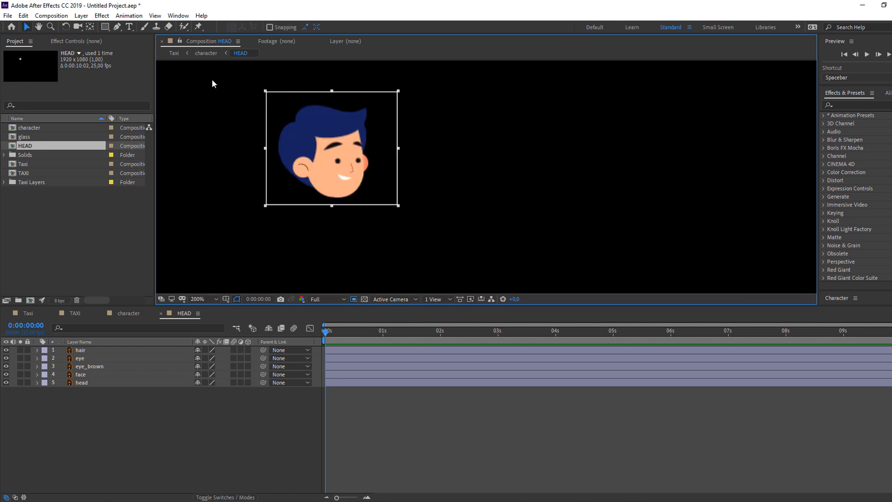
left_click(51, 15)
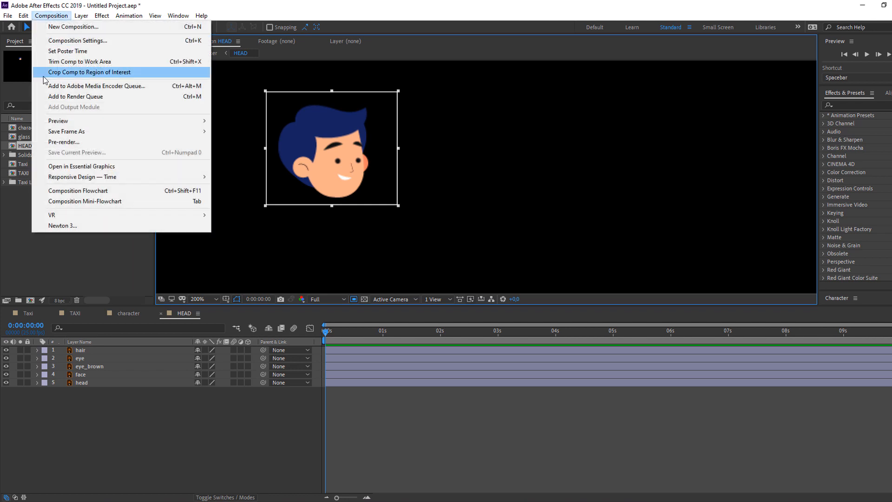
left_click(124, 75)
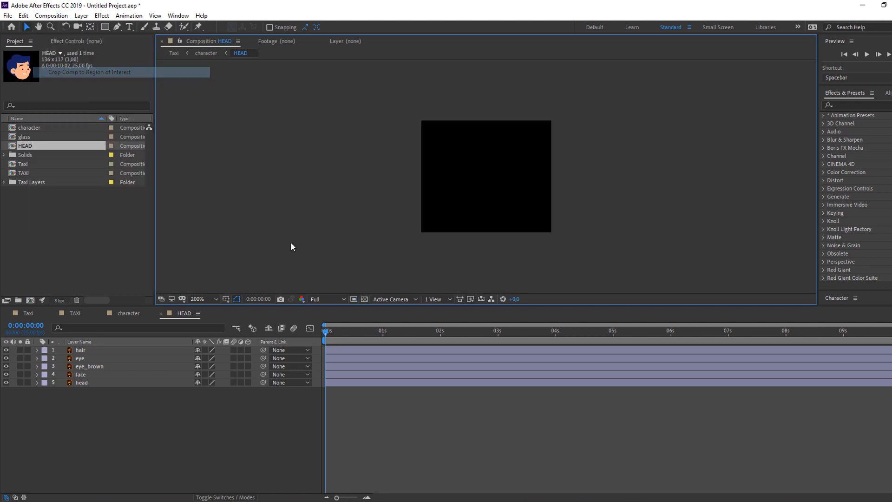
- Return to the character composition and move the HEAD layer back onto the character's neck
left_click(132, 314)
scroll(506, 253, "down", 2)
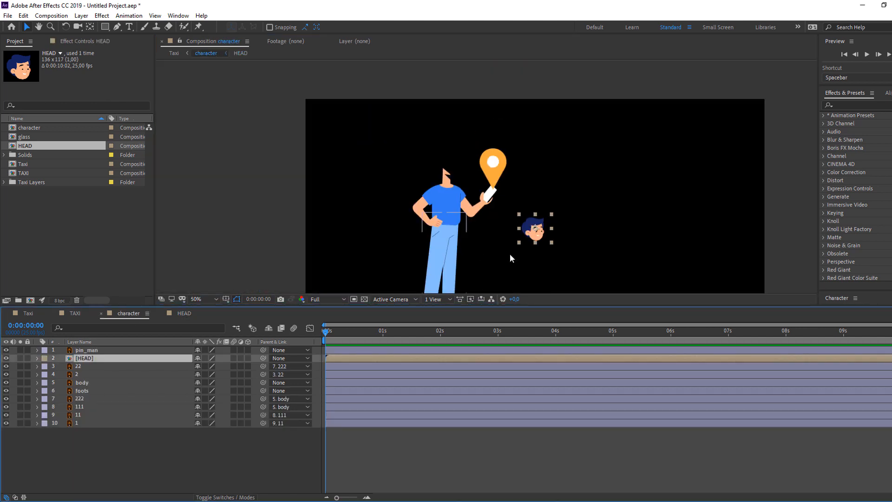
left_click_drag(541, 238, 437, 177)
scroll(436, 177, "up", 4)
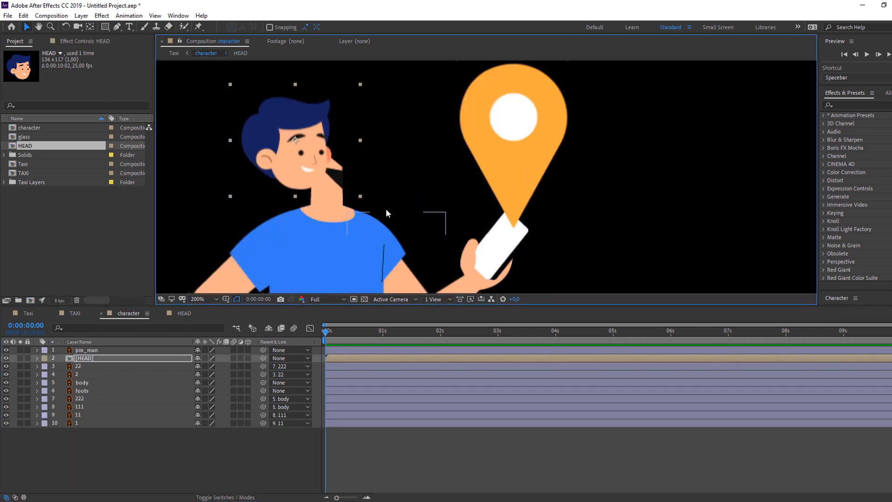
left_click_drag(324, 154, 339, 158)
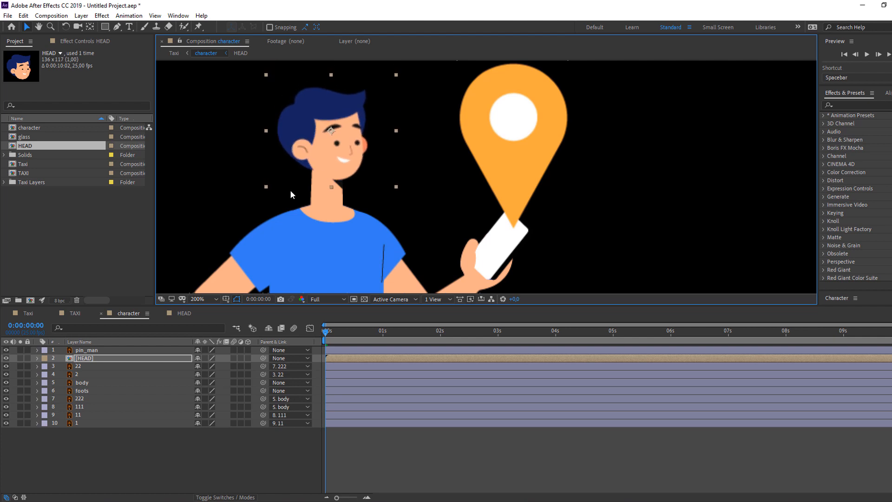
- Solo the HEAD layer and move its anchor point down to the chin
left_click(77, 361)
left_click(20, 358)
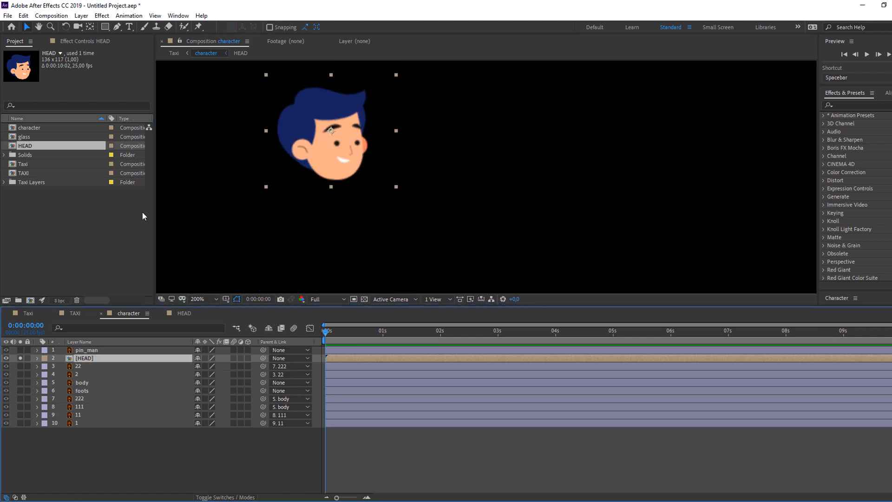
left_click(91, 27)
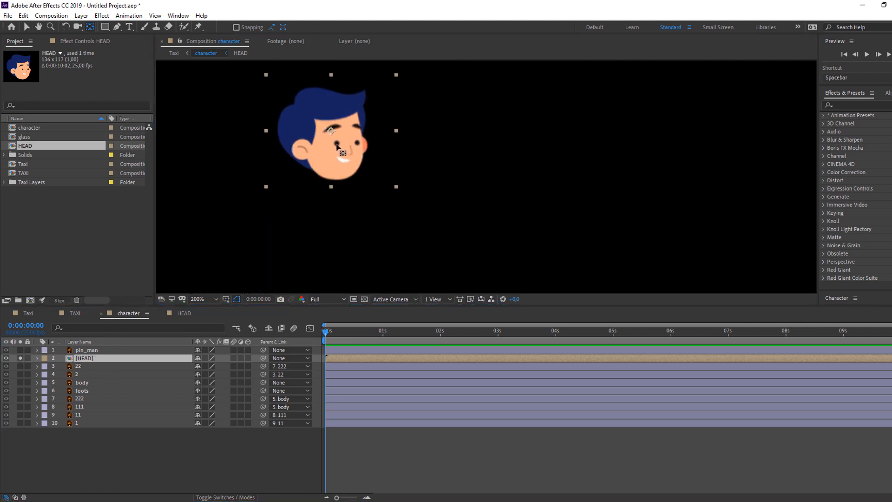
left_click_drag(331, 132, 335, 180)
left_click(27, 29)
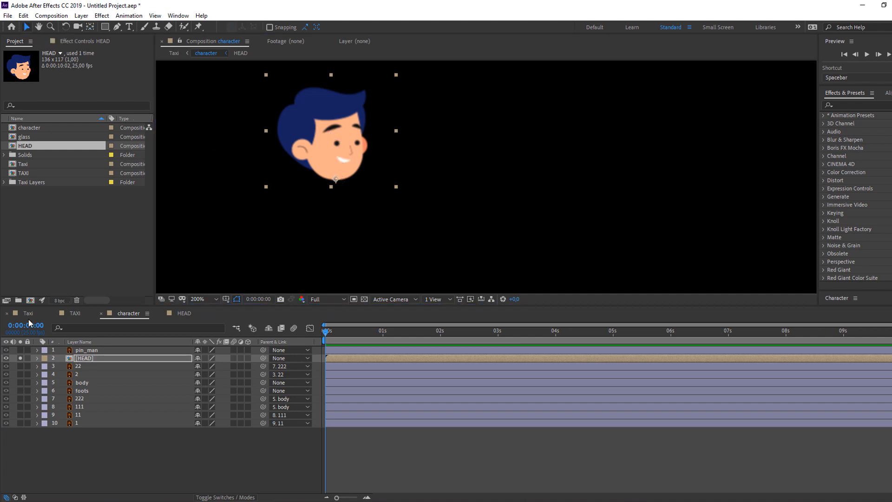
- Turn off solo for the HEAD layer, try rotating it around the chin, and undo the rotation
left_click(21, 358)
key("r")
left_click_drag(208, 366, 213, 367)
key("ctrl+z")
- Nudge the head slightly down over the neck and parent the HEAD layer to the body layer
left_click_drag(339, 154, 337, 158)
left_click(154, 456)
left_click(37, 358)
left_click(182, 360)
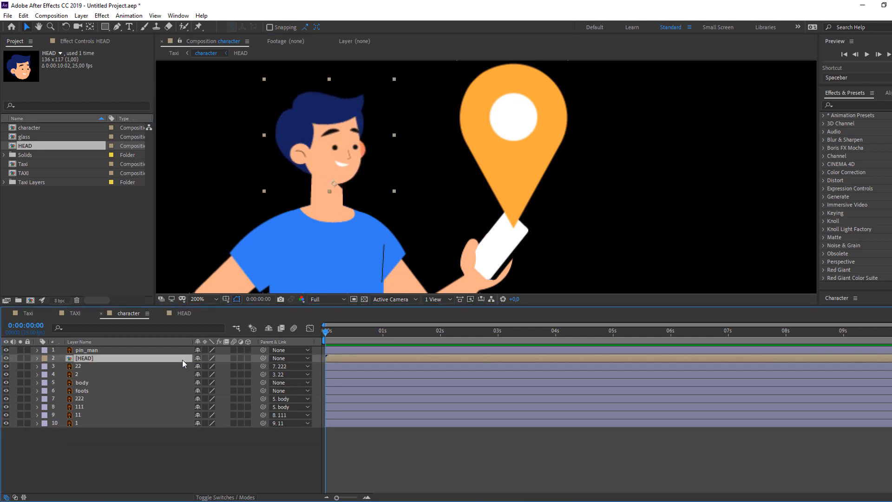
left_click_drag(261, 360, 86, 382)
left_click(87, 383)
- Try rotating the body layer to test how the parented head and arms follow
scroll(328, 248, "down", 2)
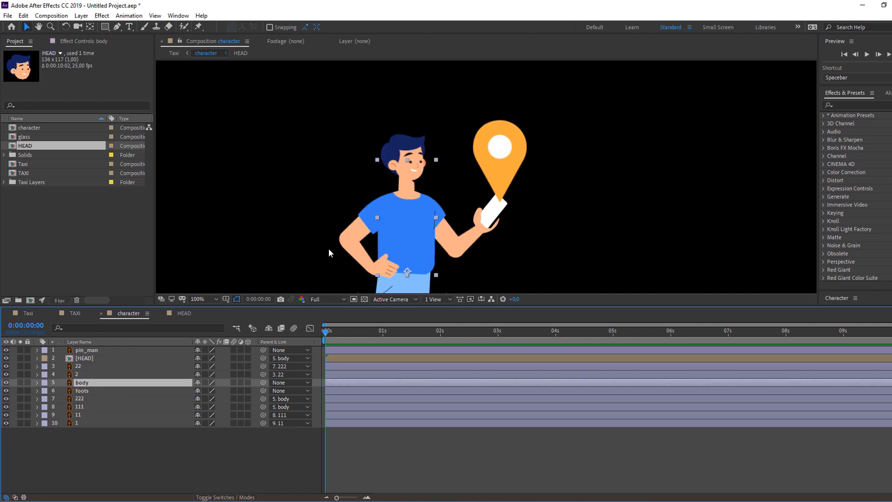
left_click_drag(328, 248, 302, 196)
key("v")
key("r")
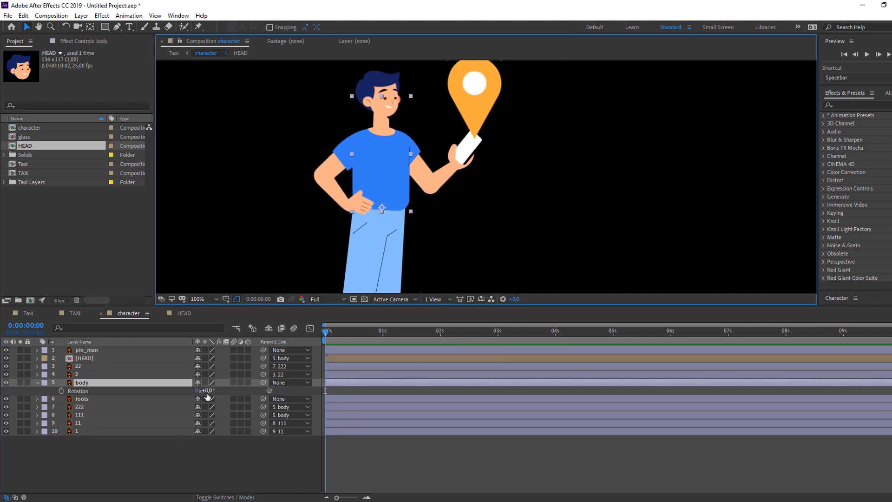
left_click_drag(203, 391, 199, 395)
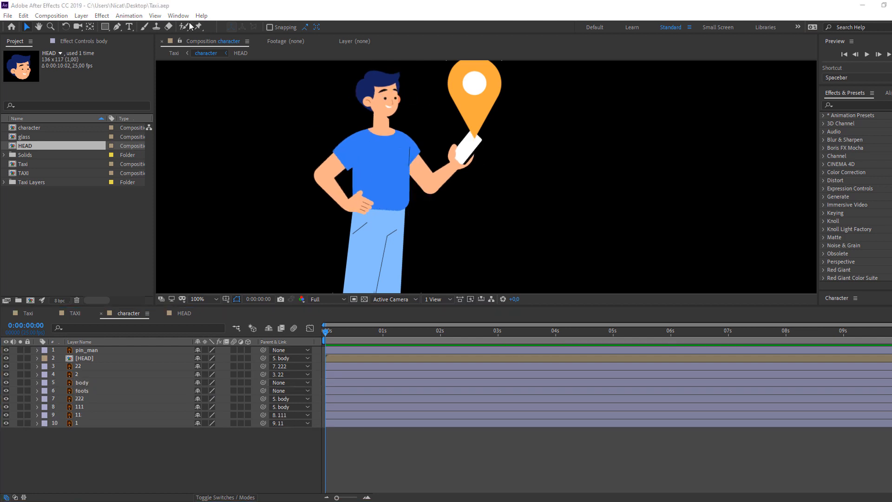
- Open the rigging structures of the Duik Bassel.2 script, ignoring its update, and place its window clear of the character
left_click(179, 16)
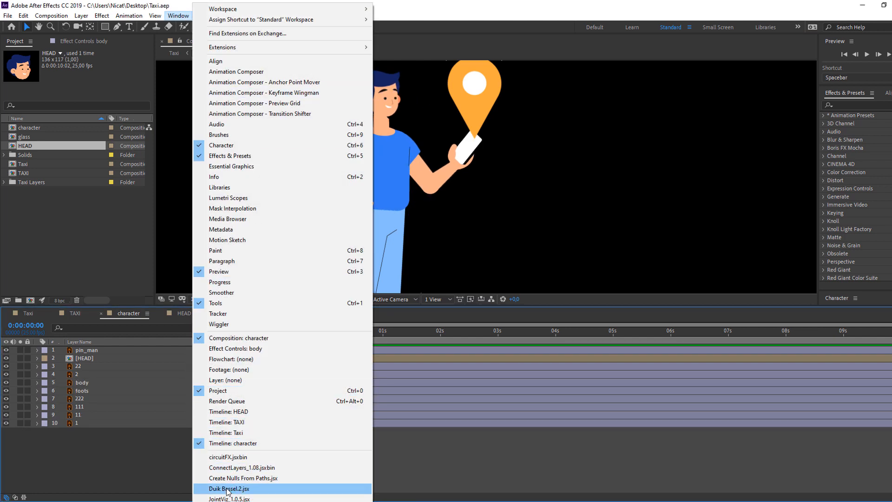
left_click(229, 488)
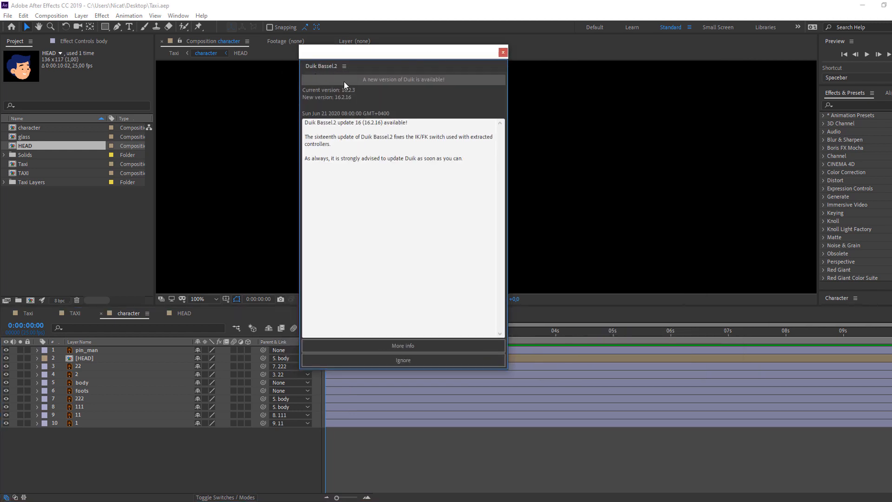
left_click(403, 361)
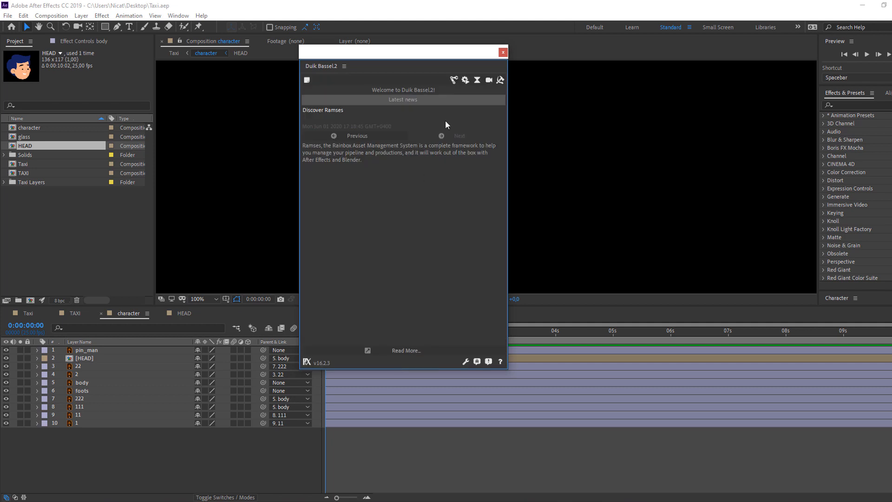
left_click(455, 80)
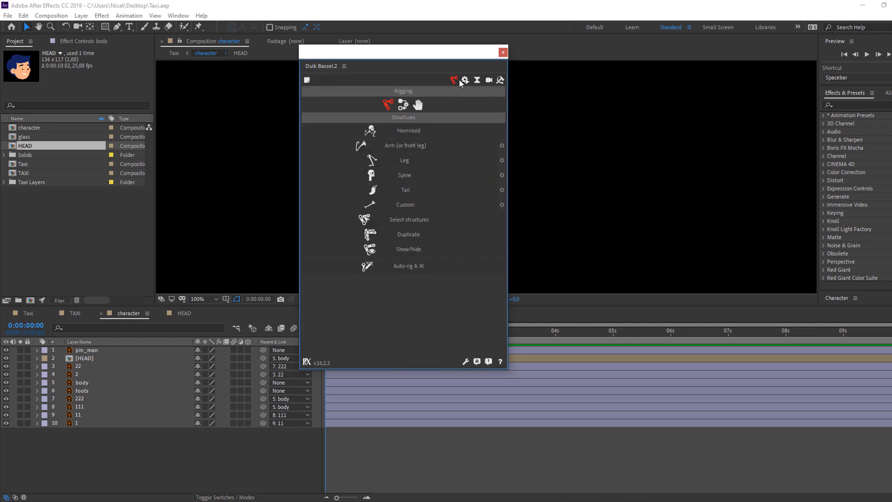
left_click_drag(460, 51, 709, 91)
- Apply Duik's Auto-rig & IK to the phone-holding arm's layers 1, 11 and 111
left_click(82, 422)
left_click(91, 409, "ctrl")
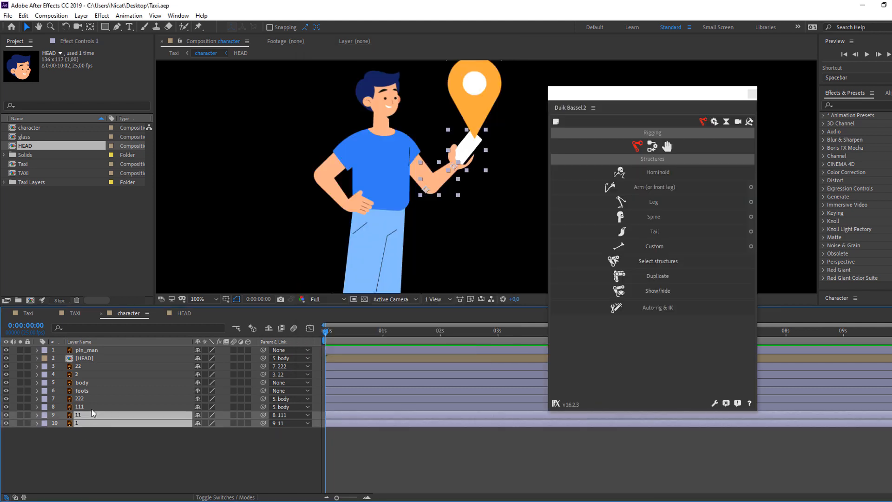
left_click(89, 407, "ctrl")
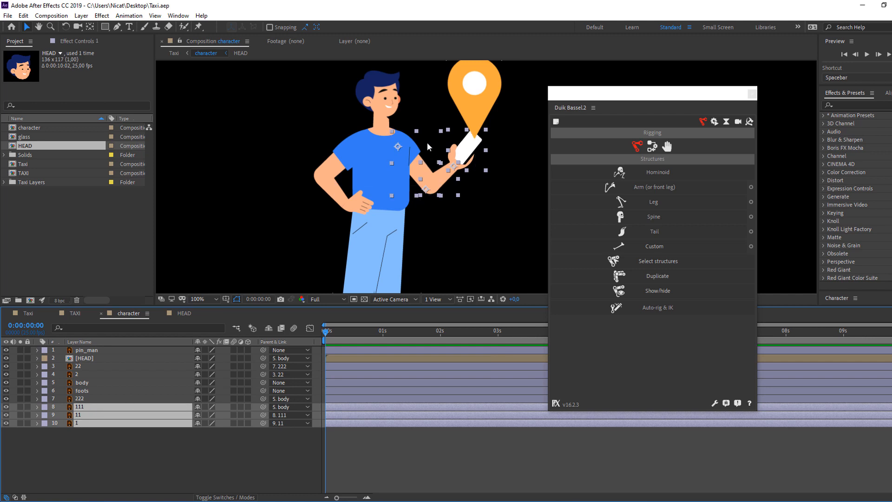
left_click(663, 311)
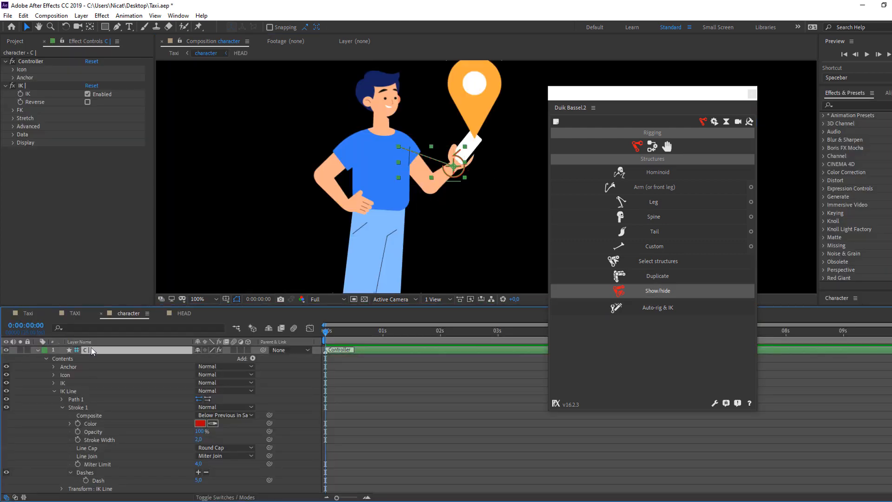
- Try moving the phone hand's controller to test the arm's IK, and collapse the controller layer's properties
left_click(437, 170)
mouse_move(462, 169)
left_mouse_down()
mouse_move(462, 148)
mouse_move(458, 171)
mouse_move(448, 155)
mouse_move(447, 175)
left_mouse_up()
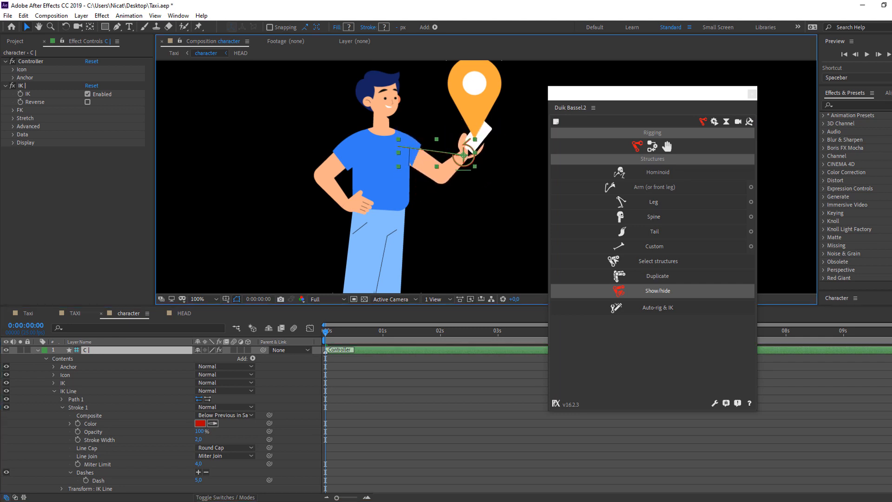
left_click(37, 350)
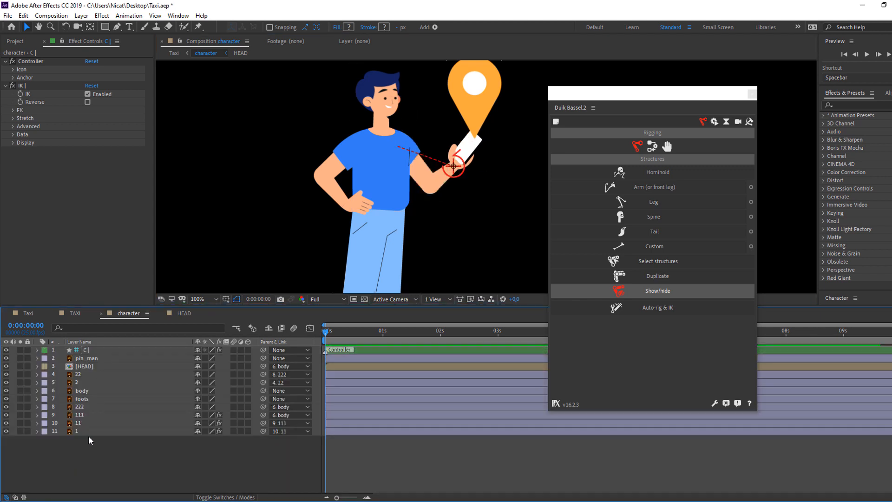
- Apply Duik's Auto-rig & IK to the other arm's layers 222, 2 and 22 and try moving its hand controller
left_click(86, 407)
left_click(79, 382, "ctrl")
left_click(80, 374, "ctrl")
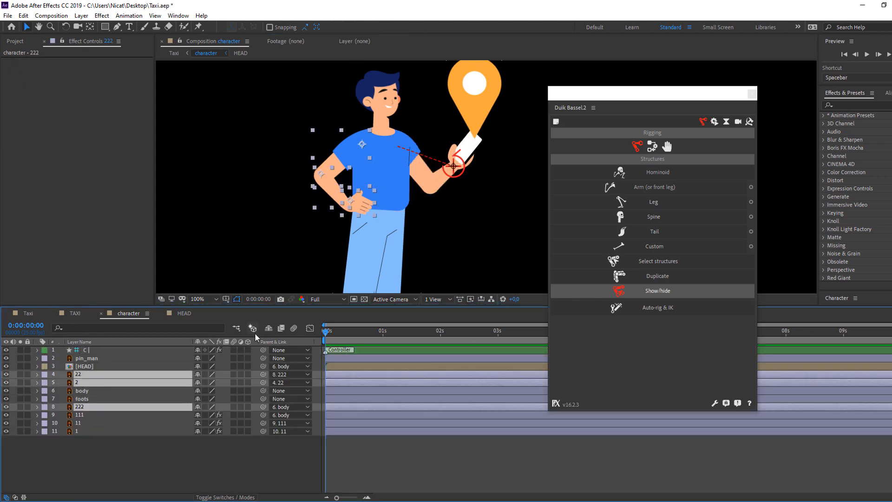
left_click(661, 309)
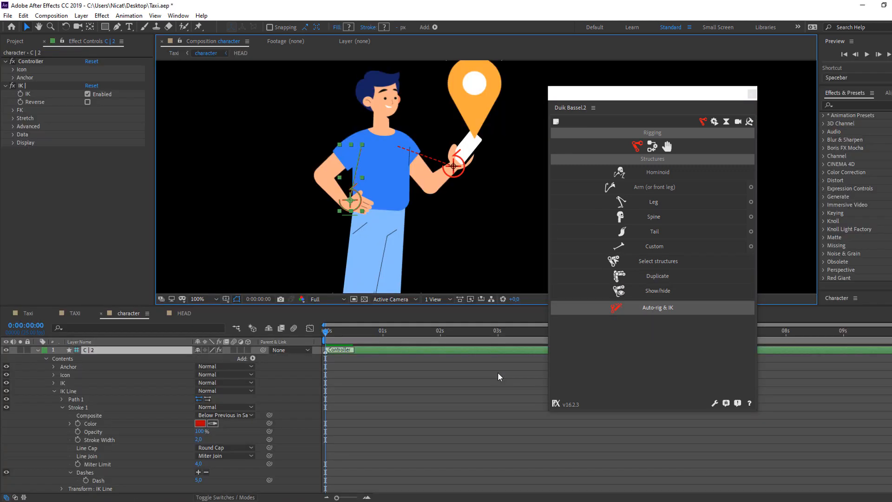
left_click(420, 390)
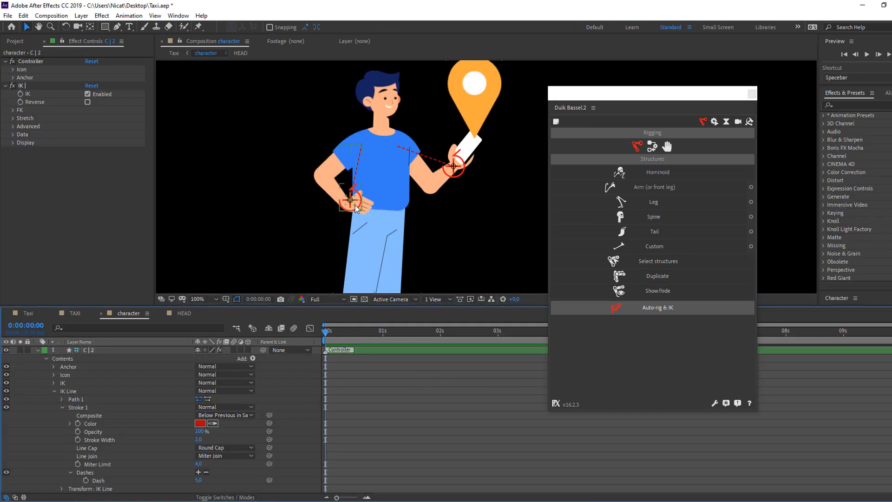
mouse_move(356, 201)
left_mouse_down()
mouse_move(362, 181)
mouse_move(361, 199)
left_mouse_up()
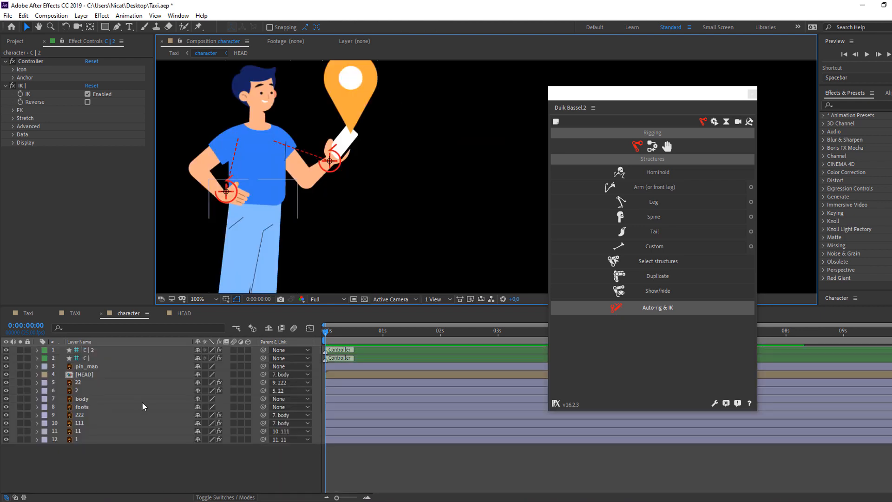
- Try rotating the body layer with both arms rigged, and undo the rotation
left_click(127, 399)
key("r")
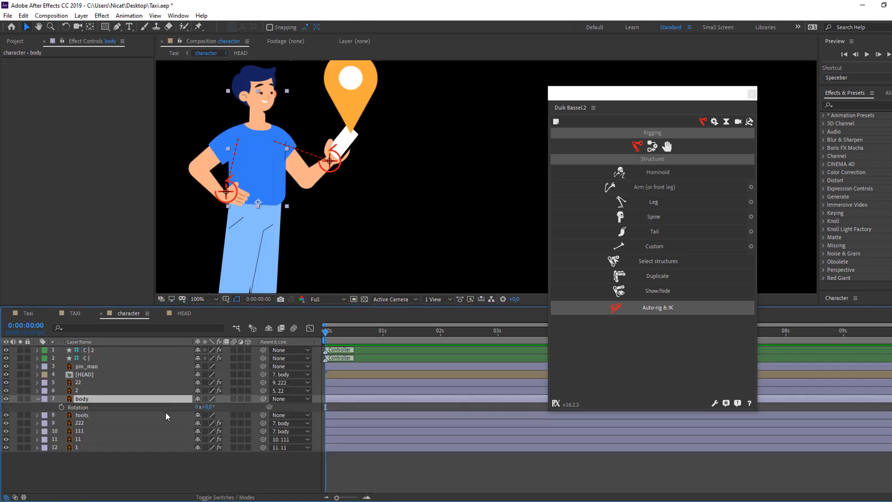
mouse_move(209, 407)
left_mouse_down()
mouse_move(219, 408)
mouse_move(208, 407)
left_mouse_up()
key("ctrl+z")
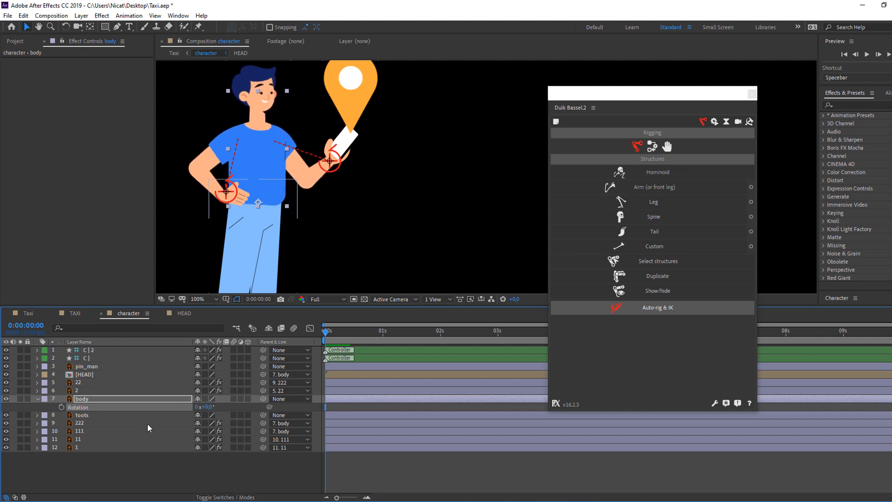
left_click(37, 398)
left_click(88, 468)
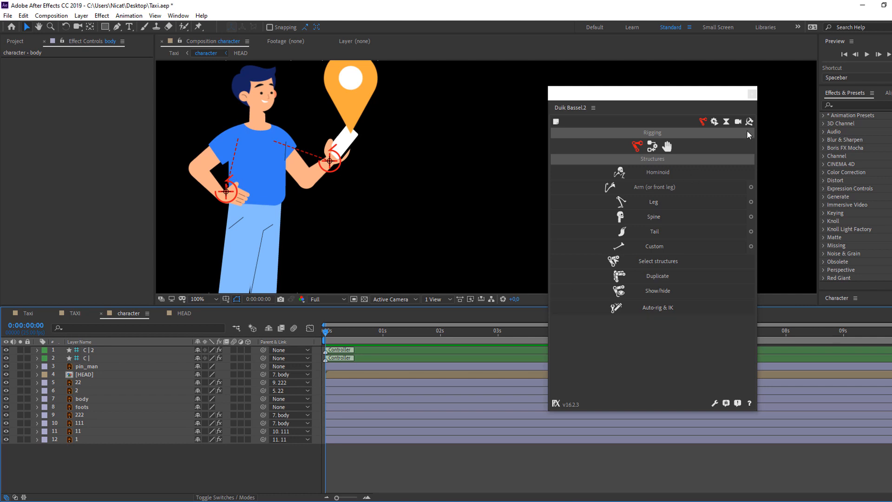
- Close the Duik Bassel.2 window and open the HEAD composition
left_click(752, 94)
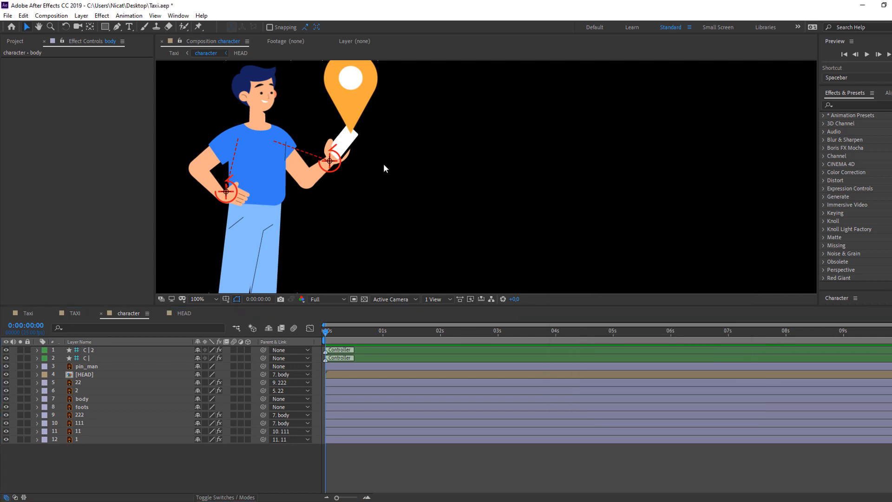
left_click_drag(383, 163, 460, 180)
left_click(357, 104)
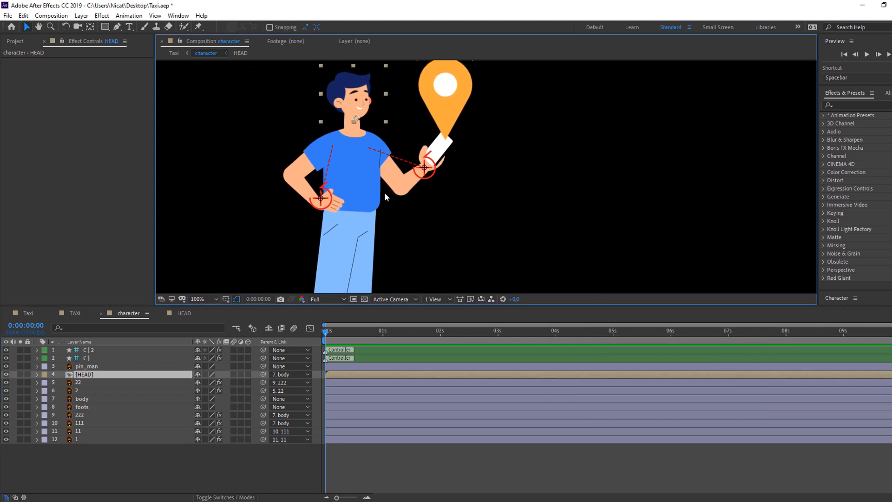
double_click(87, 375)
- Keyframe the eye layer's Scale at 0:00:00:00 and set its vertical scale to 5% at 0:00:00:03
scroll(408, 200, "up", 4)
left_click(428, 185)
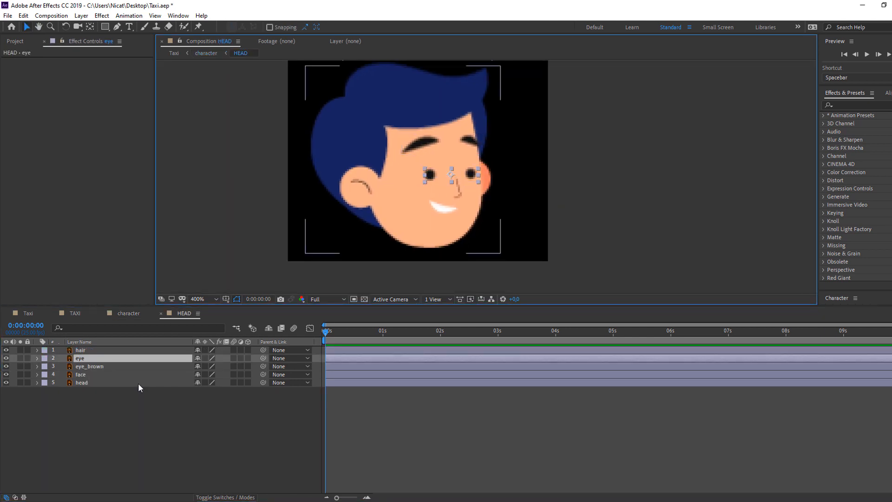
key("s")
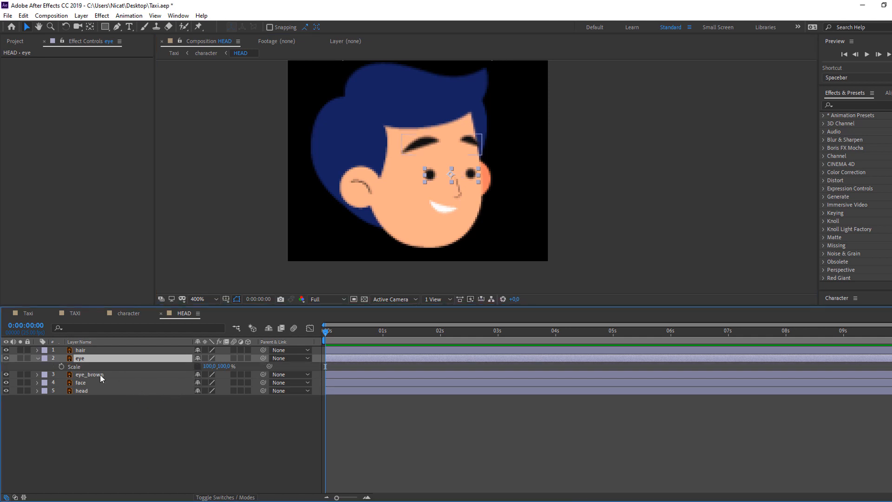
left_click(61, 370)
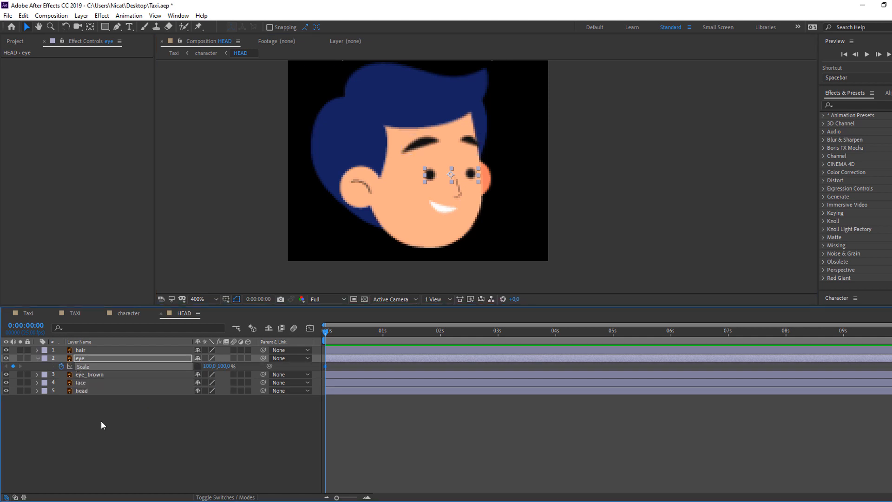
key("Page_Down")
key("Page_Down")
key("Page_Down")
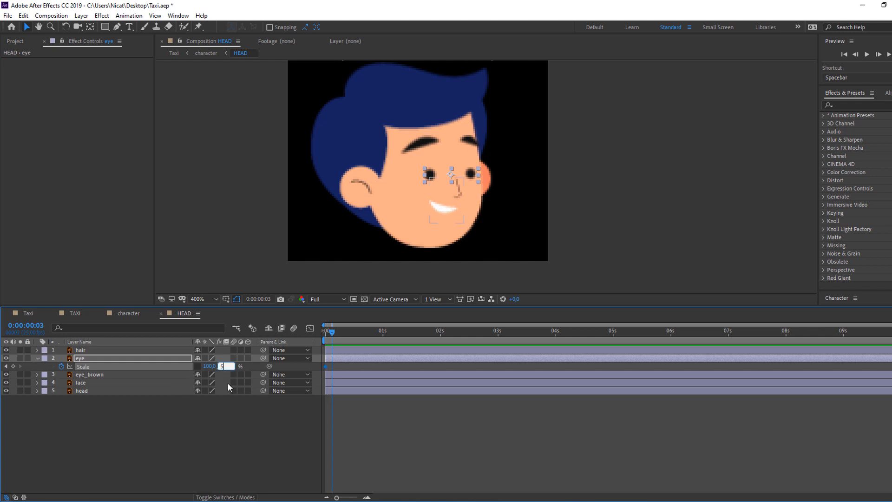
key("Return")
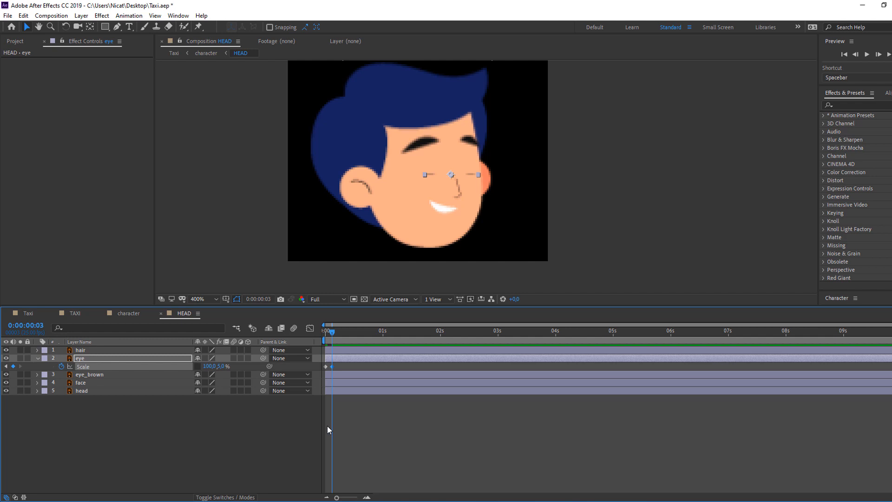
- Set the eye layer's vertical scale back to 100% at 0:00:00:06 to reopen the eyes
key("Page_Down")
key("Page_Down")
key("Page_Down")
left_click(223, 366)
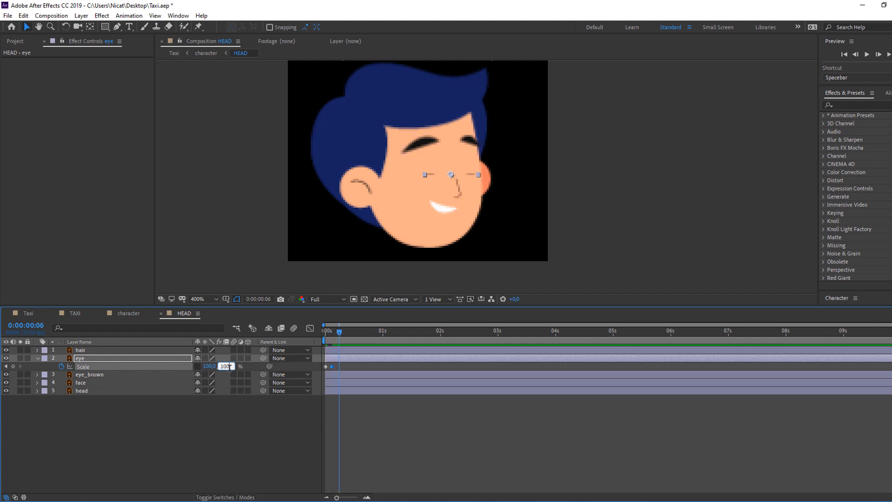
key("Return")
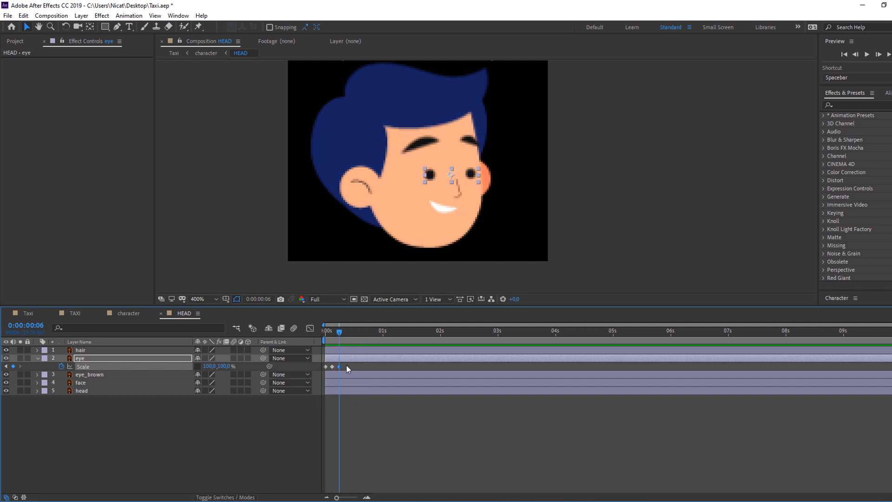
- Apply Easy Ease to the eye layer's three Scale keyframes
right_click(324, 366)
mouse_move(409, 484)
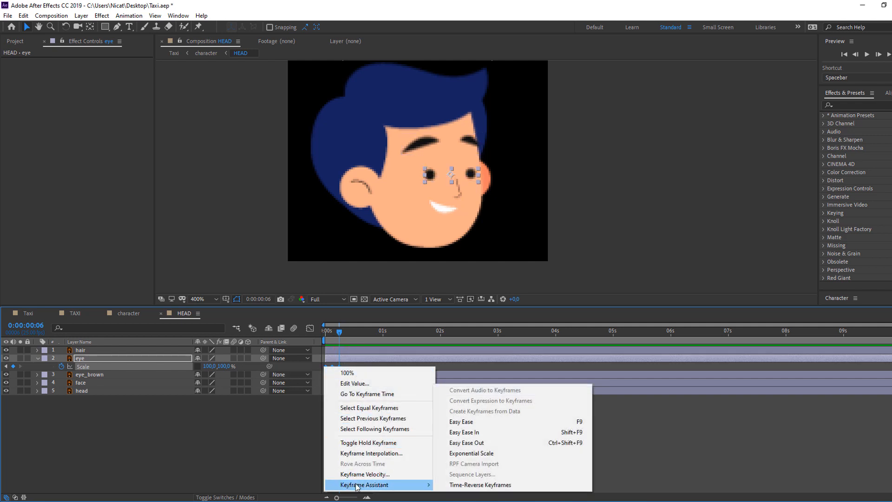
left_click(488, 421)
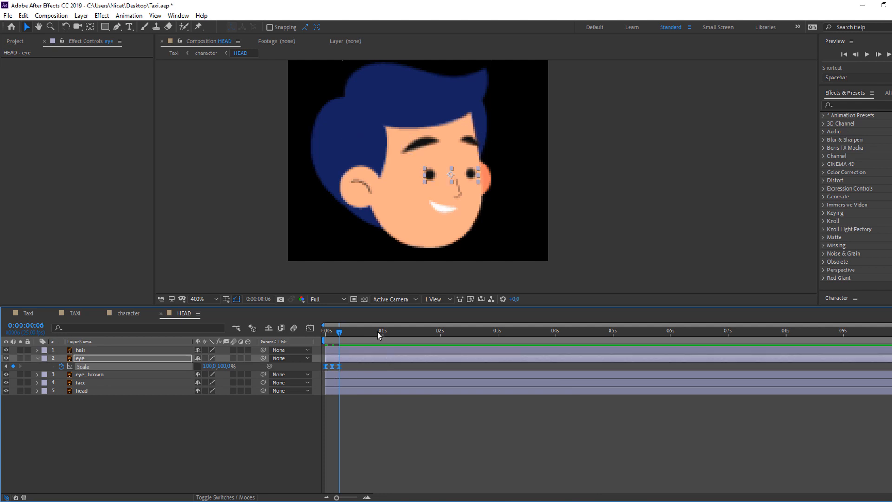
- Repeat the blink by pasting copies of the eye's Scale keyframes at about 1.4 s, 2.6 s, 0:00:03:24 and 0:00:05:16
left_click_drag(392, 332, 403, 332)
key("ctrl+v")
left_click_drag(466, 332, 473, 333)
key("ctrl+v")
left_click(554, 333)
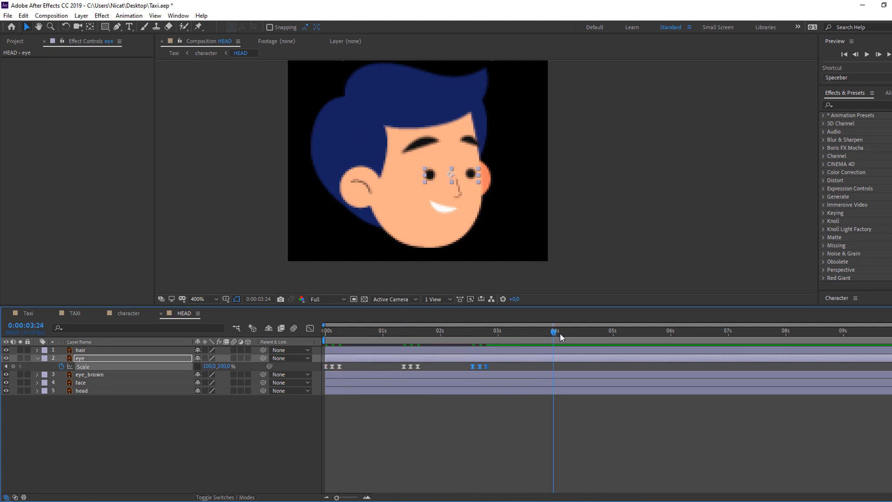
key("ctrl+v")
left_click(650, 332)
key("ctrl+v")
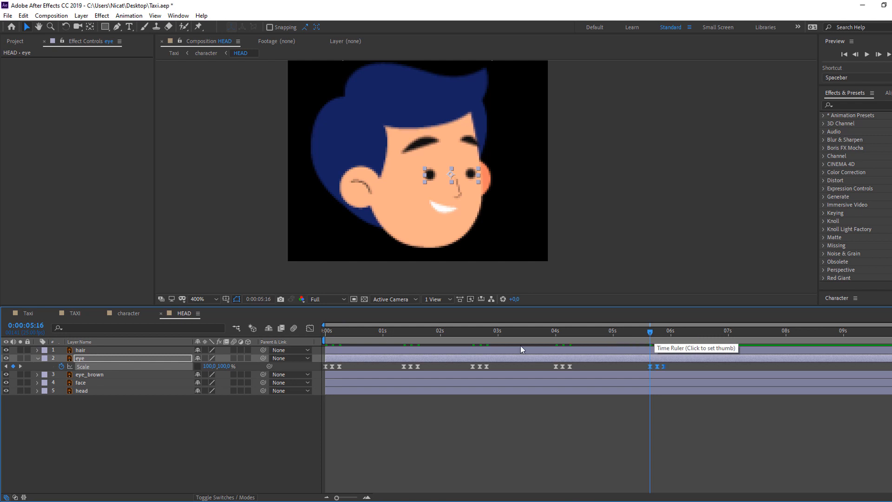
- In the character composition, keyframe the HEAD layer's Rotation at 0:00:00:15 and set it to 17° six frames further on
left_click(124, 313)
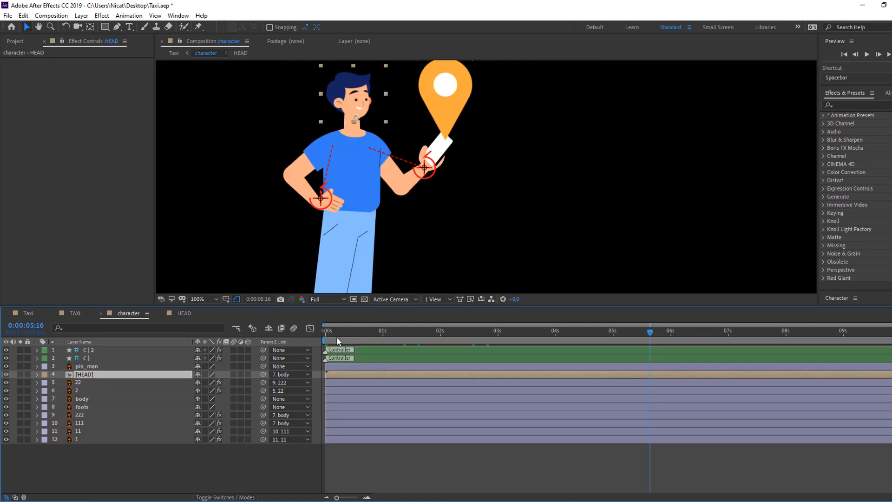
left_click_drag(337, 332, 360, 333)
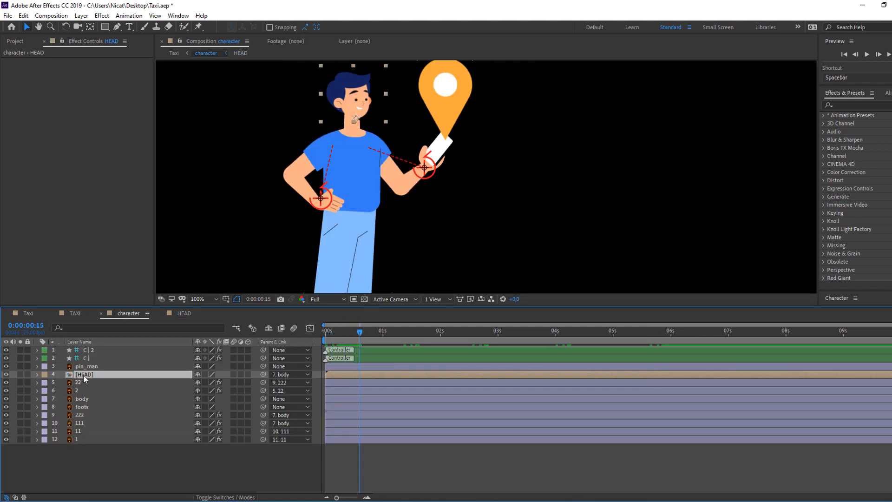
key("r")
left_click(62, 382)
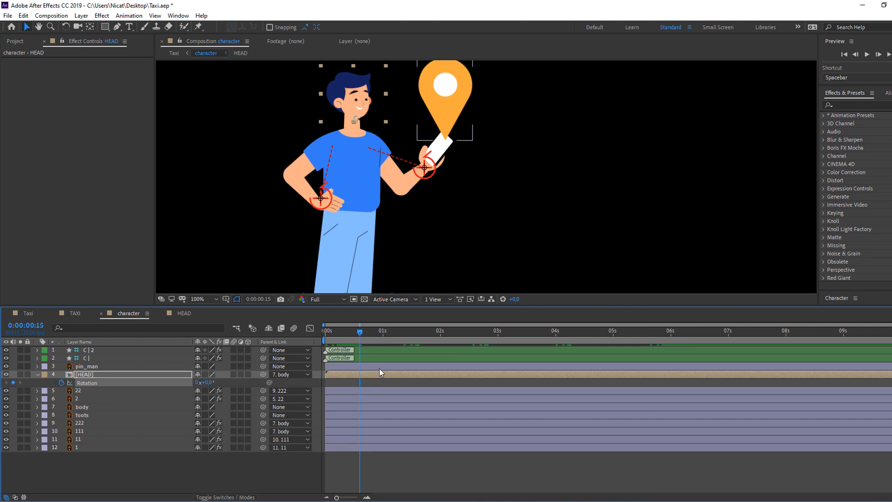
key("Page_Down")
key("Page_Down")
key("Page_Down")
key("Page_Down")
key("Page_Down")
key("Page_Down")
left_click_drag(208, 382, 223, 390)
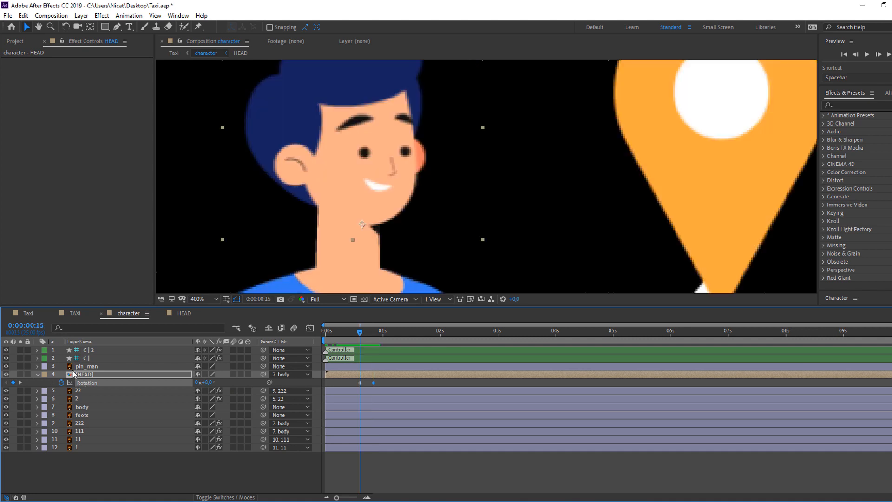
- Keyframe the HEAD layer's Position just before its rotation starts and lower the head to Y 46.2 at 0:00:00:18
left_click(80, 367)
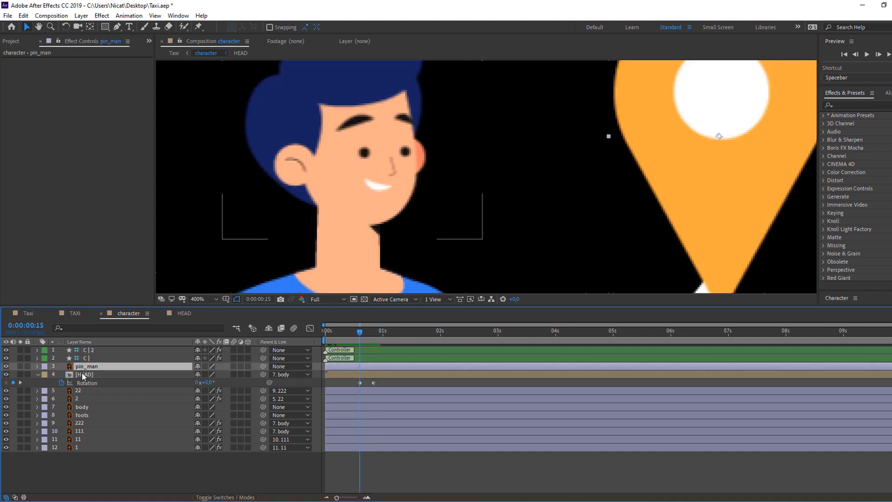
left_click(83, 374)
key("shift+p")
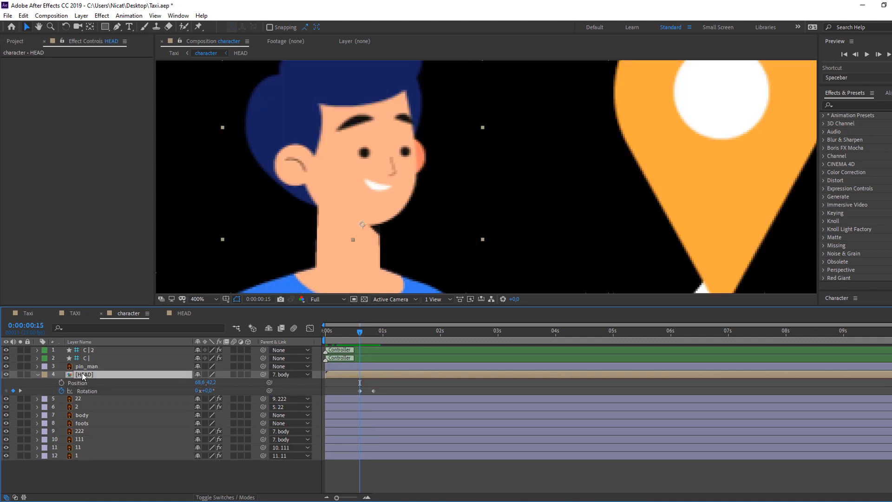
left_click(62, 383)
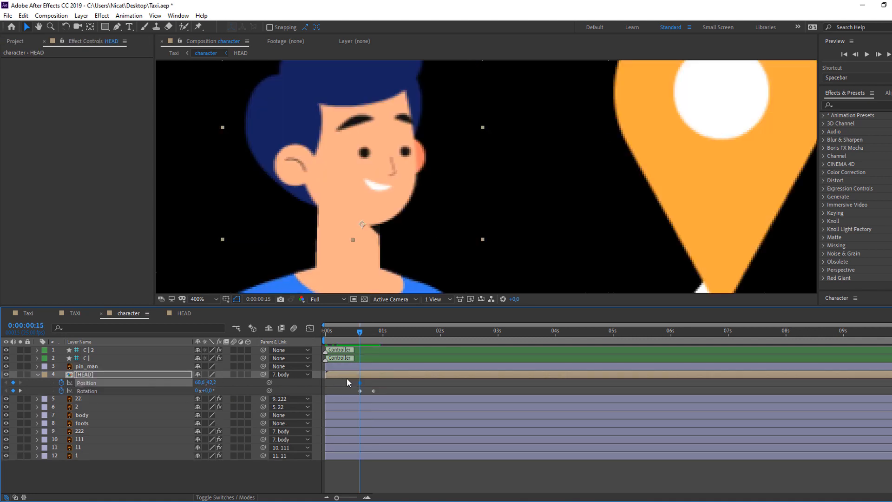
left_click_drag(360, 334, 367, 336)
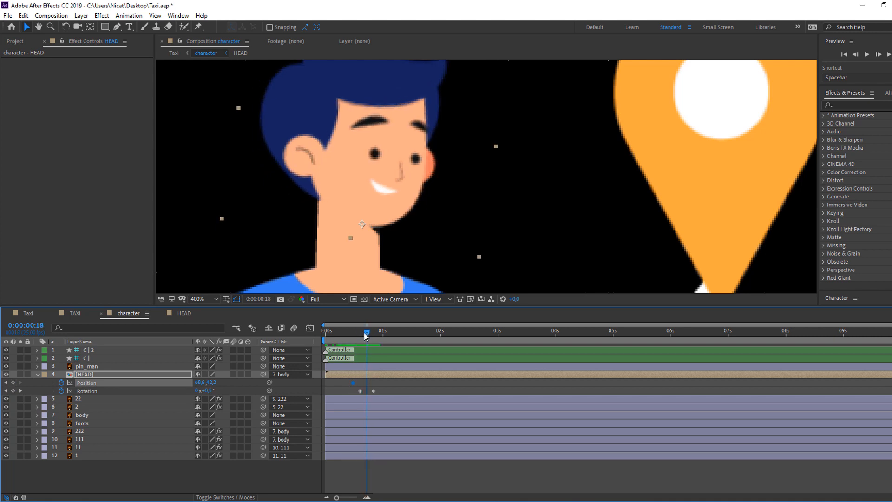
left_click_drag(212, 382, 214, 389)
- Copy the head's first Position keyframe to 0:00:00:24 and preview the nod
left_click_drag(353, 333, 381, 337)
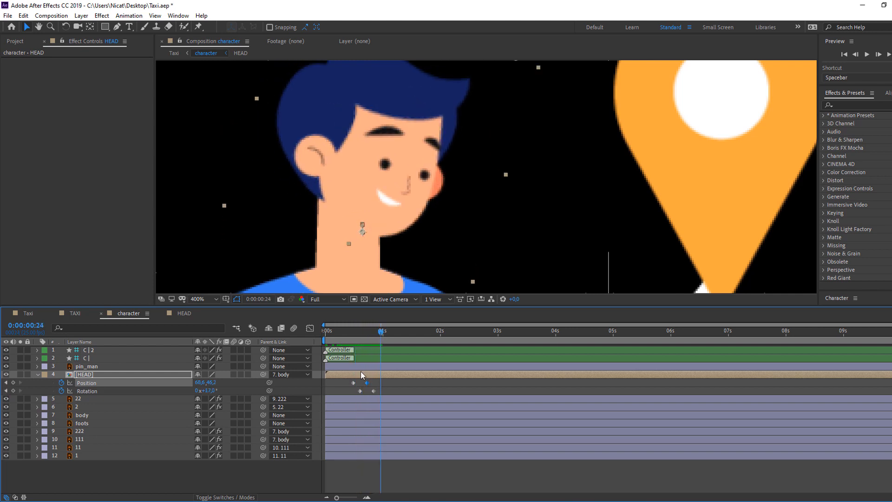
left_click(354, 382)
key("ctrl+c")
key("ctrl+v")
mouse_move(347, 335)
left_mouse_down()
mouse_move(380, 333)
mouse_move(348, 333)
left_mouse_up()
key("comma")
key("space")
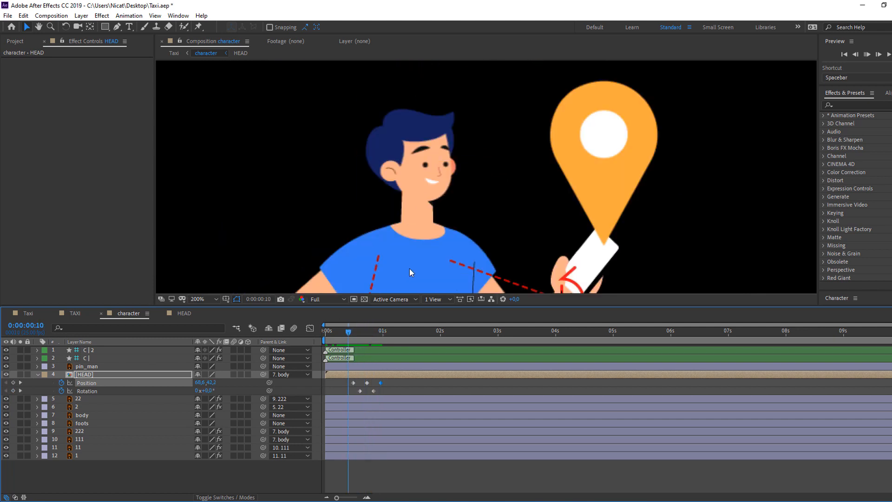
key("space")
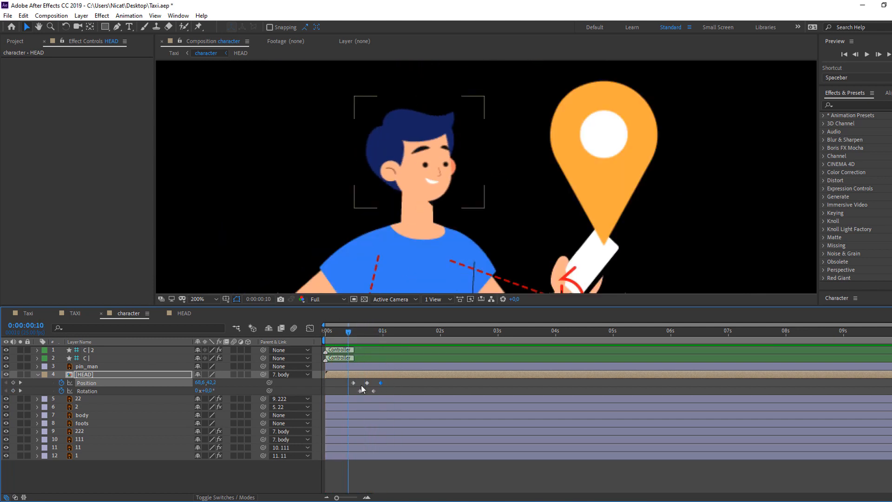
- Apply Easy Ease to the HEAD layer's Position and Rotation keyframes and preview the motion
left_click(360, 390)
right_click(360, 391)
mouse_move(446, 384)
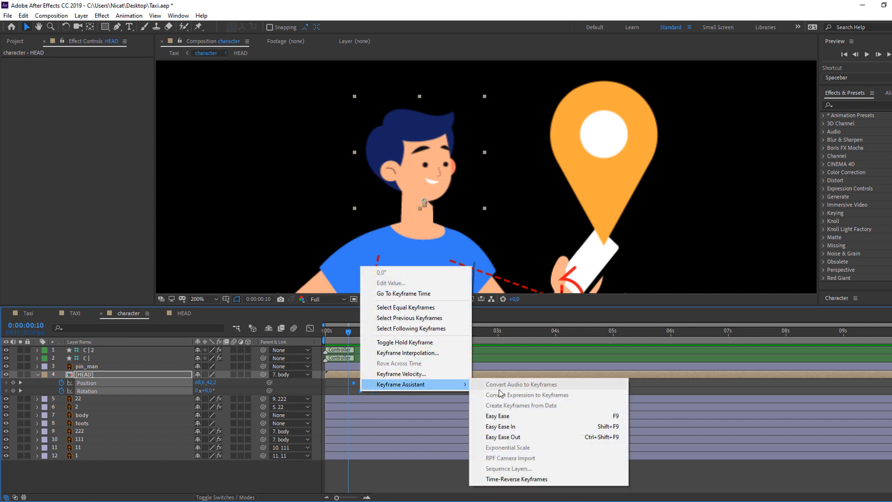
left_click(490, 415)
left_click(439, 387)
key("space")
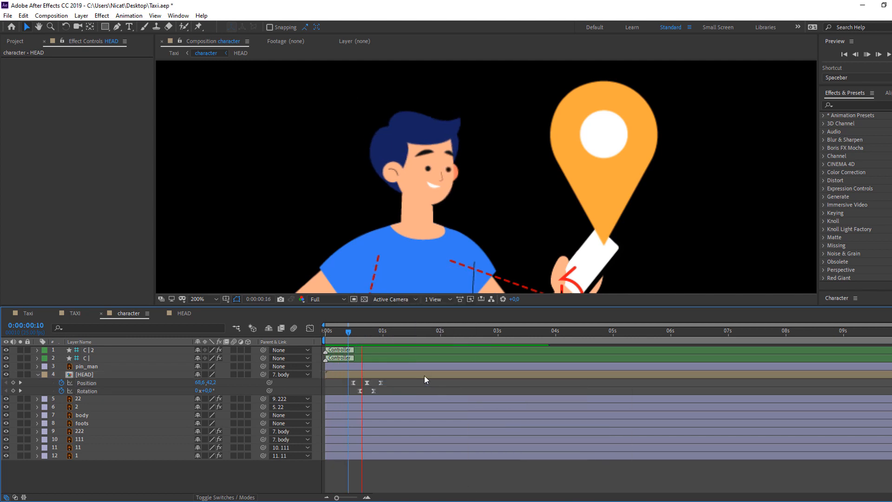
- Keyframe the phone hand controller's Position at 0:00:00:20 and raise the hand to about 734, 413 at 0:00:01:04
scroll(374, 248, "down", 2)
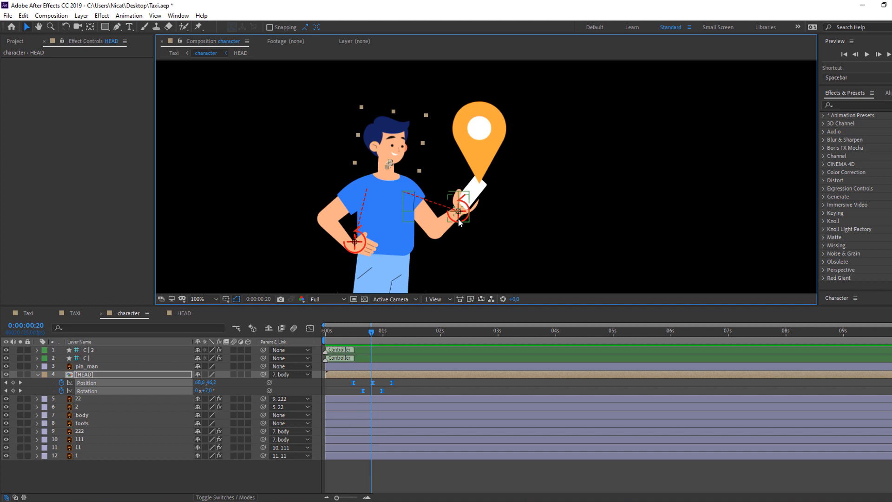
left_click(457, 216)
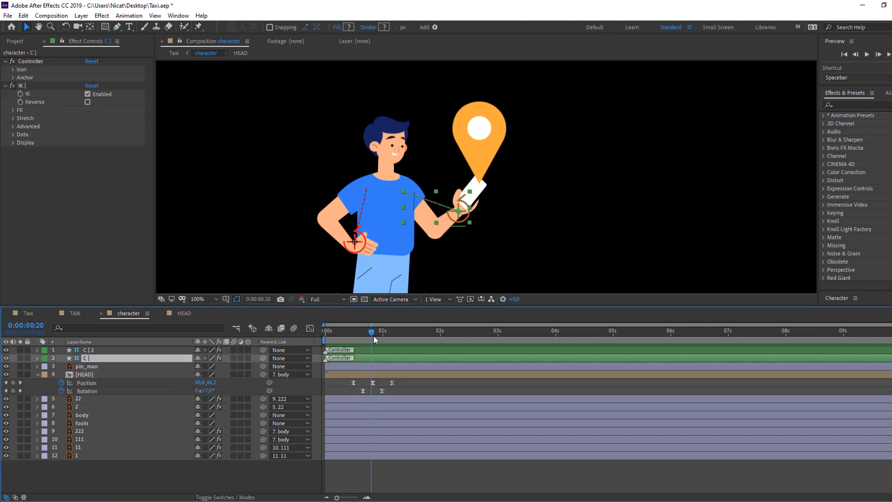
key("alt+shift+p")
left_click(73, 367)
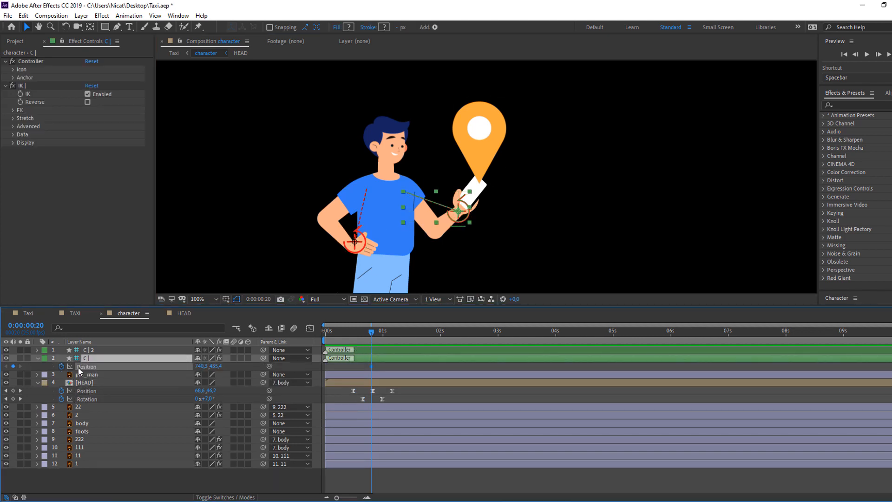
left_click_drag(379, 335, 392, 331)
scroll(446, 226, "up", 1)
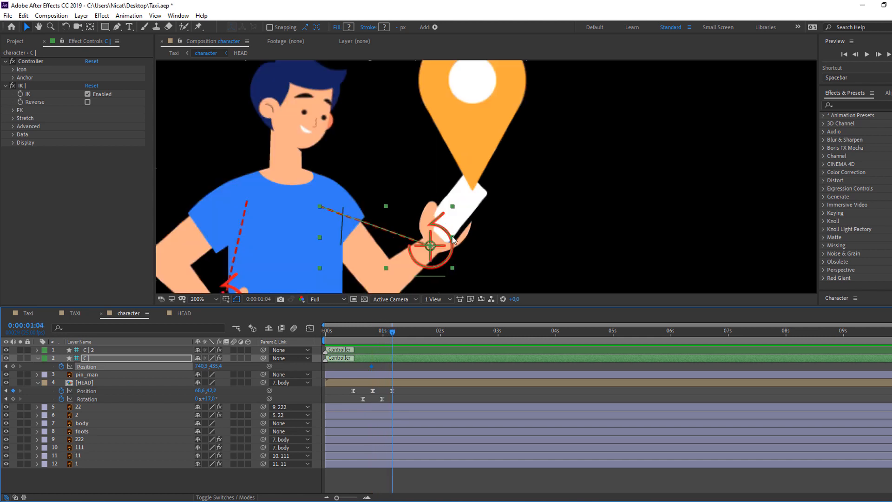
left_click_drag(437, 232, 432, 210)
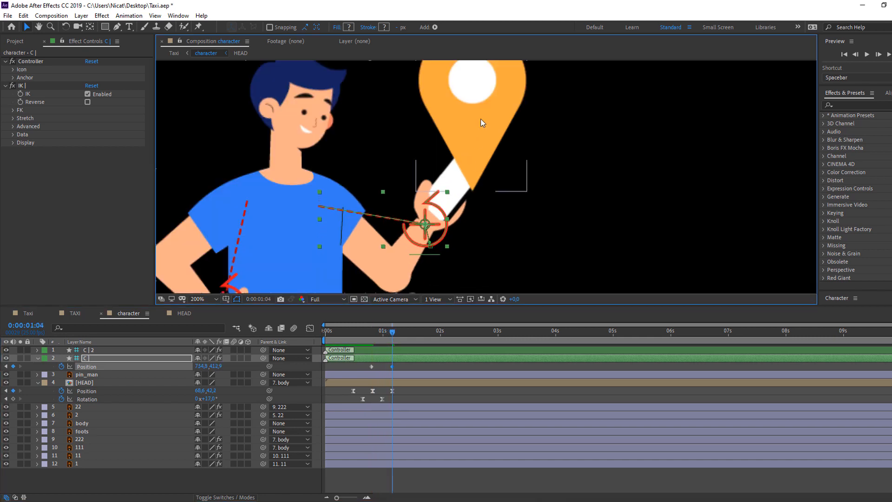
- Hide the pin_man layer and preview the raised arm
left_click(470, 175)
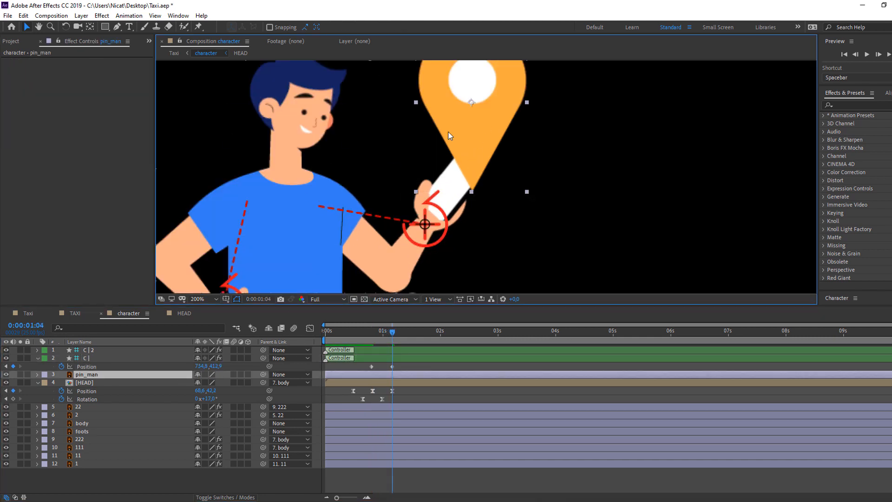
left_click(7, 375)
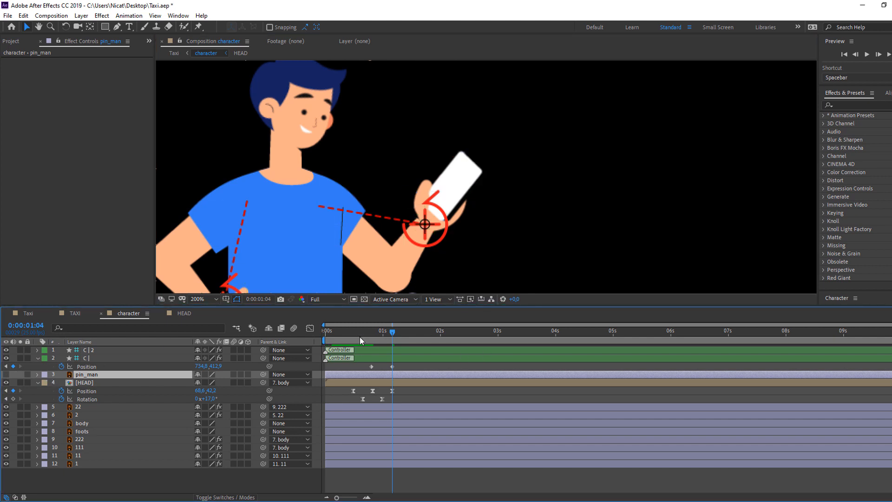
mouse_move(360, 332)
left_mouse_down()
mouse_move(398, 330)
mouse_move(350, 327)
left_mouse_up()
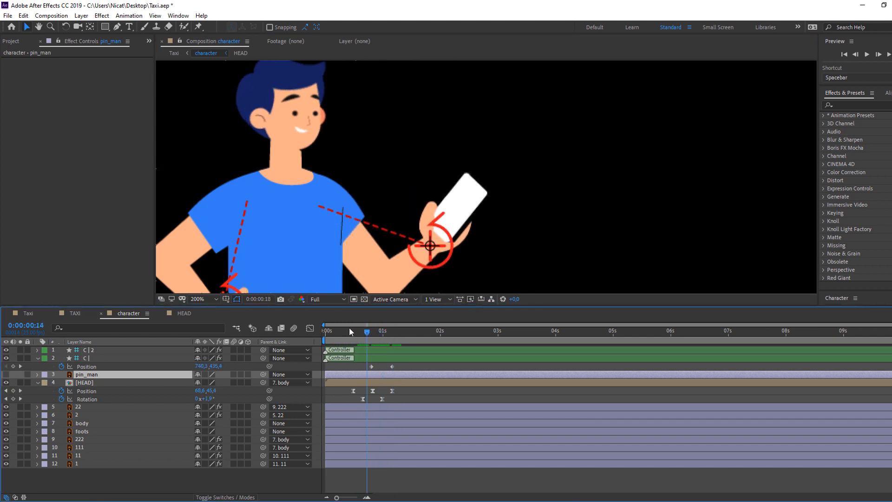
key("comma")
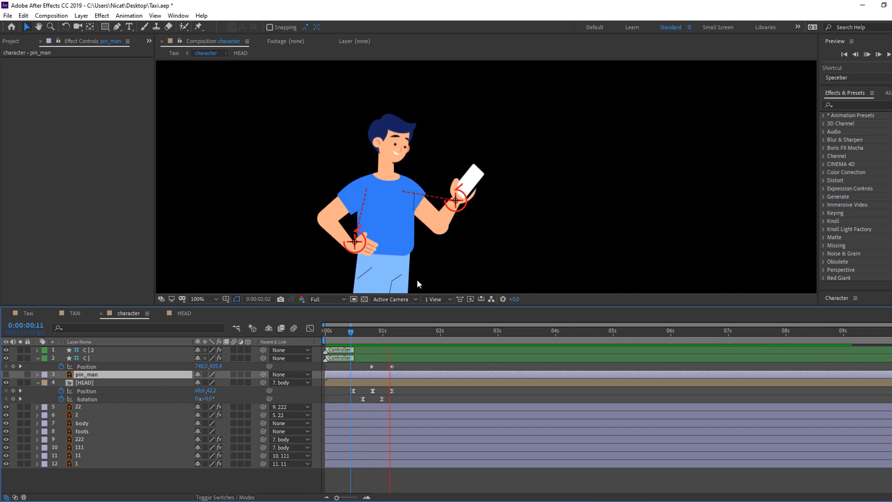
- Hold the phone hand's Position with a keyframe at about 1.7 s and lower it to about 732, 454 at 0:00:02:04
left_click(382, 331)
left_click_drag(383, 331, 449, 333)
left_click(13, 366)
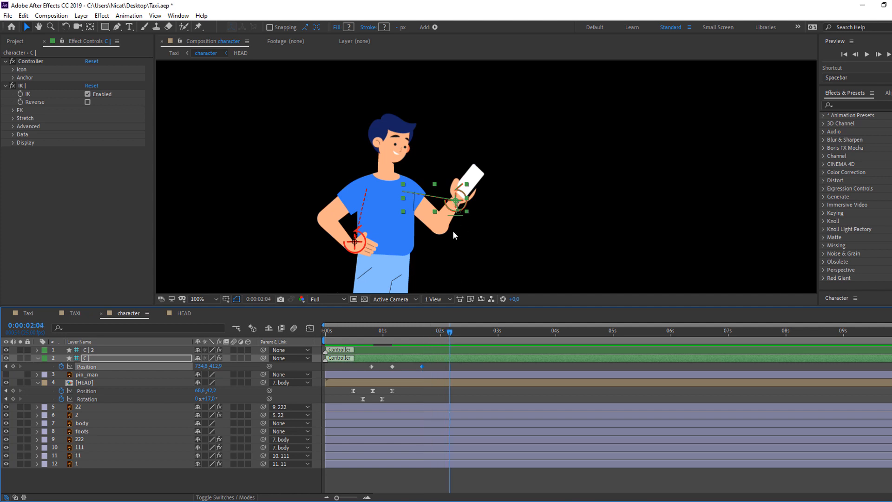
left_click_drag(458, 191, 458, 213)
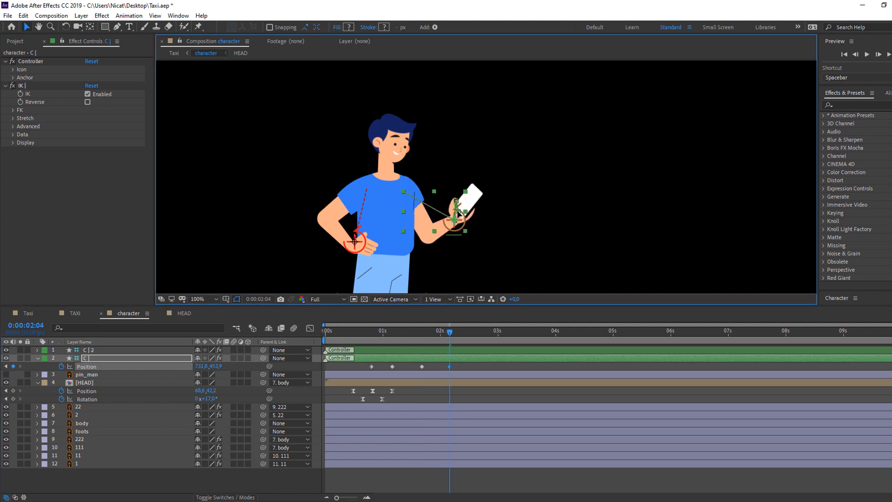
- Apply Easy Ease to the phone hand controller's four Position keyframes and preview the arm movement
left_click_drag(419, 335, 357, 370)
right_click(372, 367)
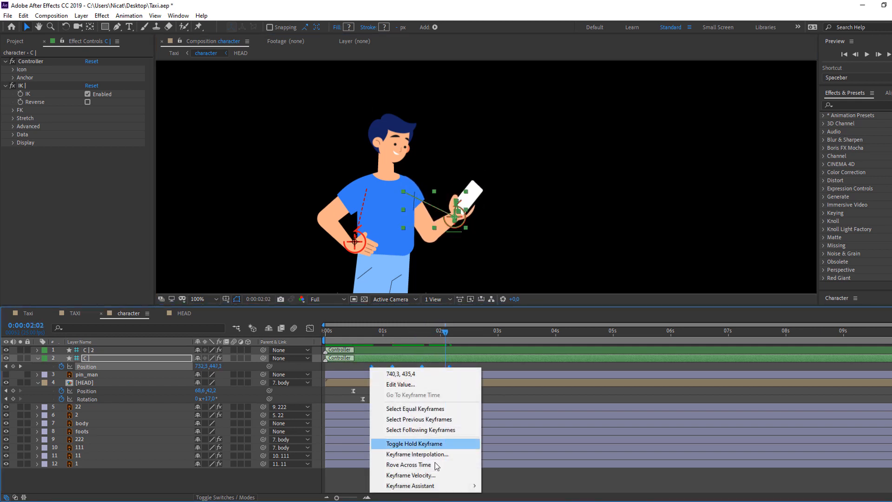
mouse_move(409, 483)
left_click(509, 423)
left_click(483, 472)
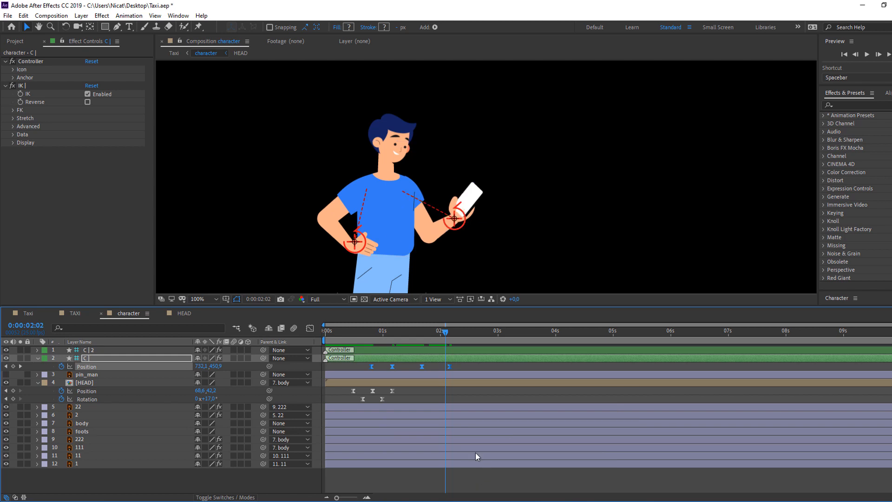
scroll(327, 211, "down", 1)
key("space")
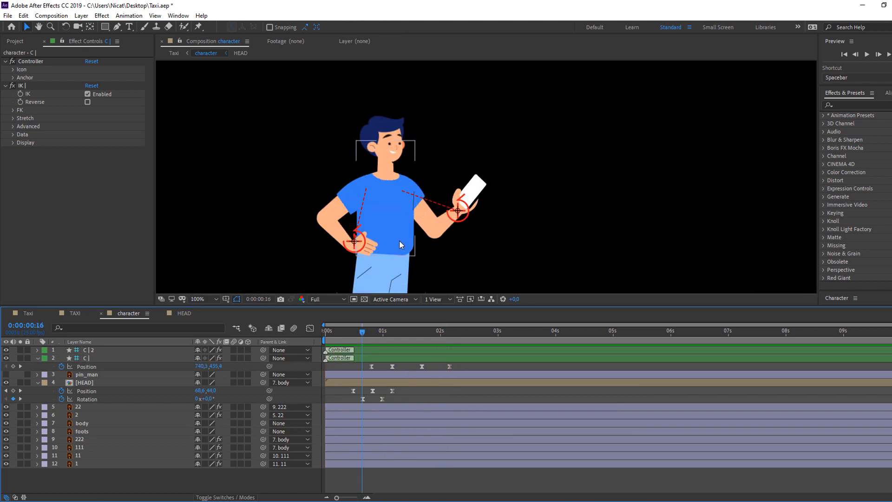
- Keyframe the body layer's Rotation at 0:00:00:16 and set it to 2° at 0:00:01:01
left_click(400, 244)
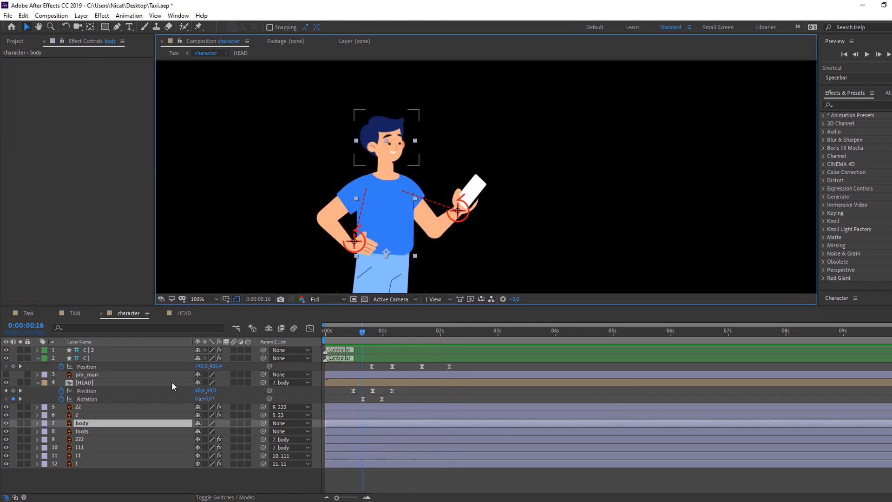
key("r")
left_click(62, 431)
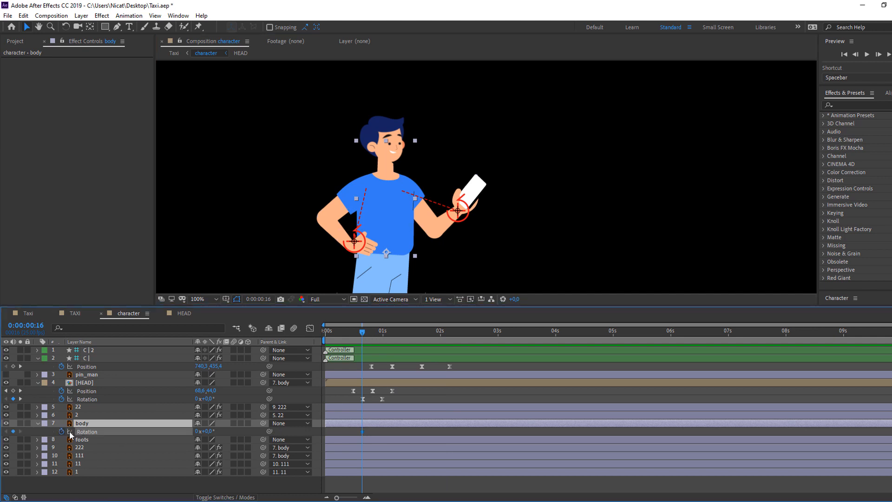
left_click_drag(369, 336, 380, 330)
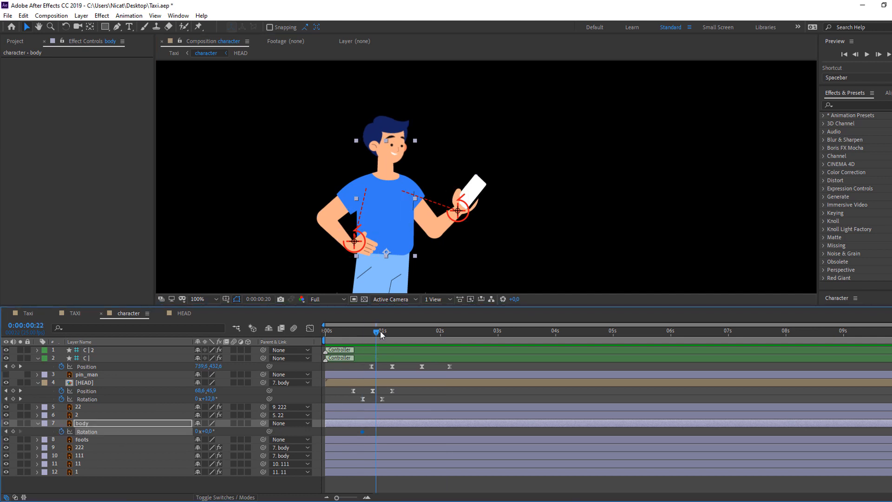
left_click(206, 431)
type("2")
key("Return")
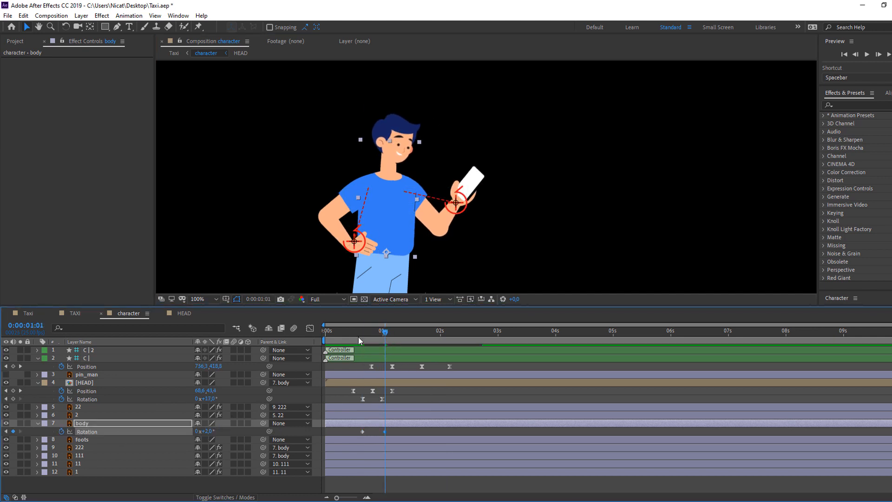
- Hold the body's Rotation with a keyframe at 0:00:01:16, set it to -2° at 0:00:02:03, and review the sway
left_click_drag(358, 341, 419, 338)
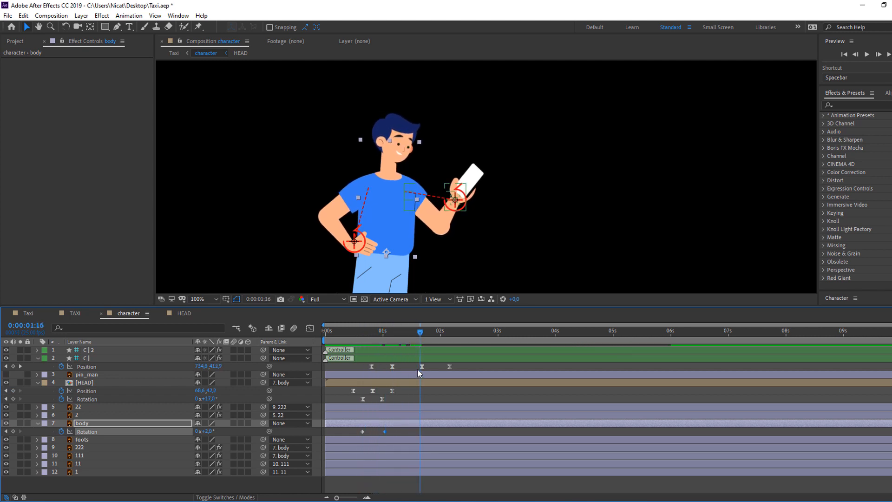
left_click(14, 431)
left_click_drag(420, 331, 448, 337)
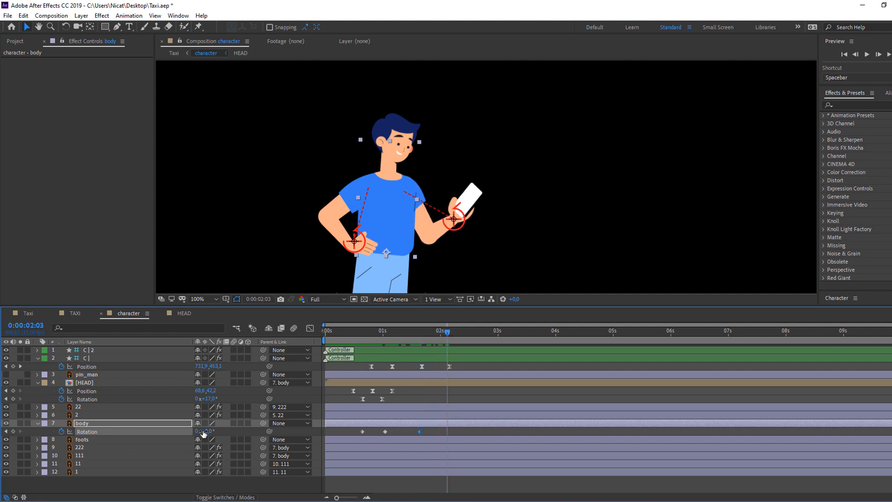
key("Return")
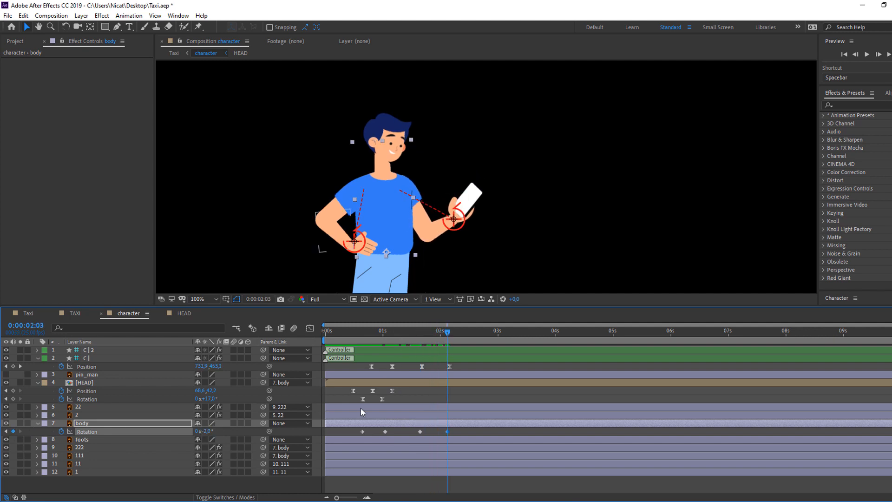
left_click_drag(411, 331, 452, 336)
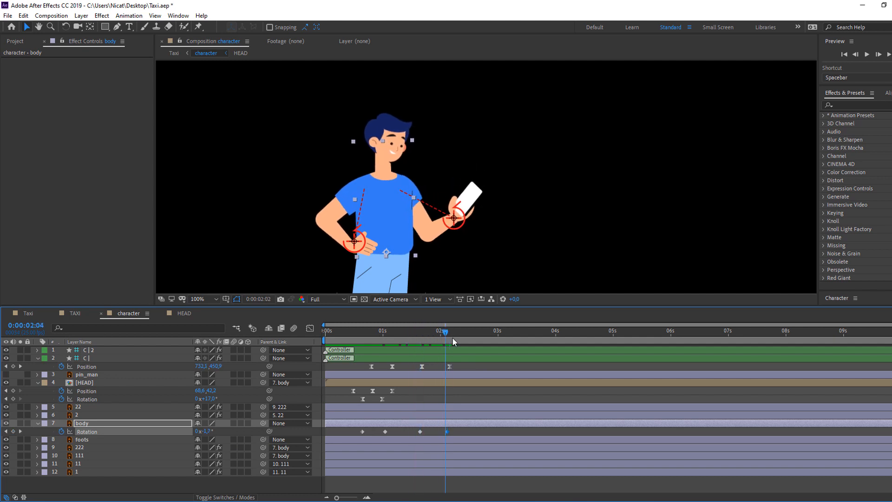
- Apply Easy Ease to the body layer's four Rotation keyframes
right_click(363, 431)
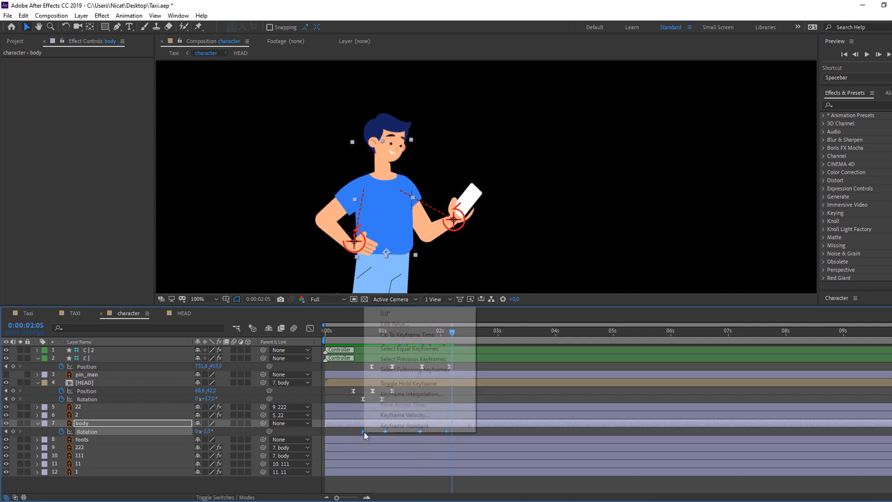
mouse_move(424, 427)
left_click(525, 364)
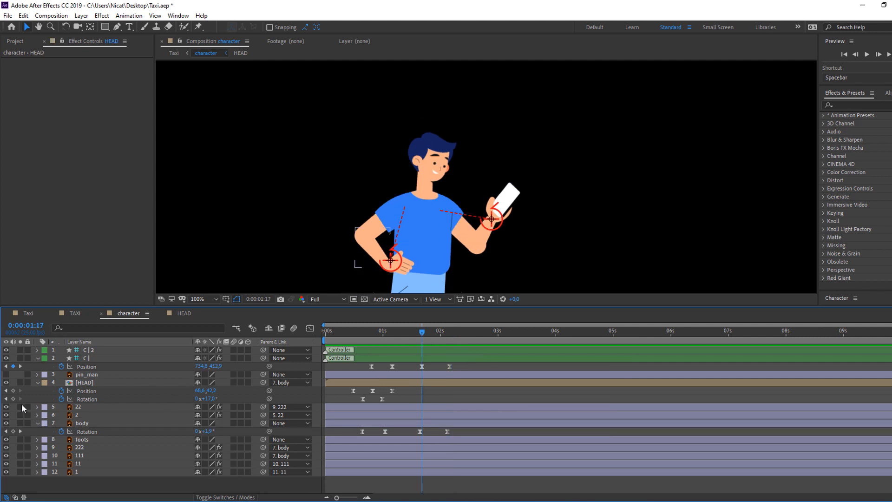
- Hold the head's Rotation with a keyframe at 0:00:01:17 and set it to 3° at 0:00:02:00
left_click(13, 399)
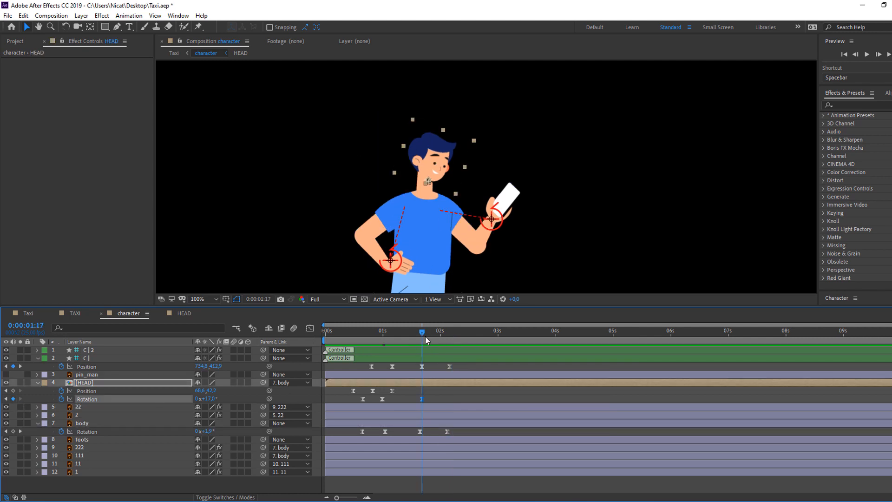
left_click(440, 332)
left_click_drag(214, 402, 218, 399)
left_click_drag(409, 333, 446, 333)
- Duplicate the head's three Position keyframes, shift the copies to start at about 1.6 s, and preview the motion
left_click_drag(401, 390, 344, 392)
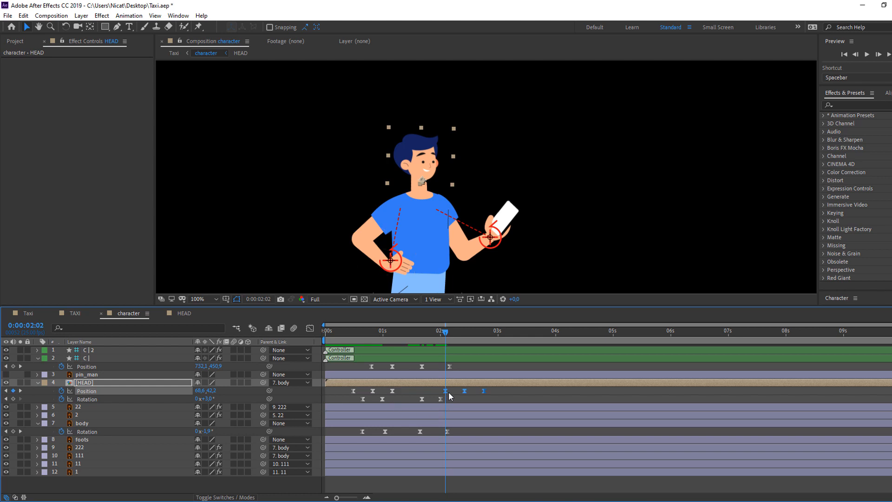
left_click_drag(465, 392, 436, 393)
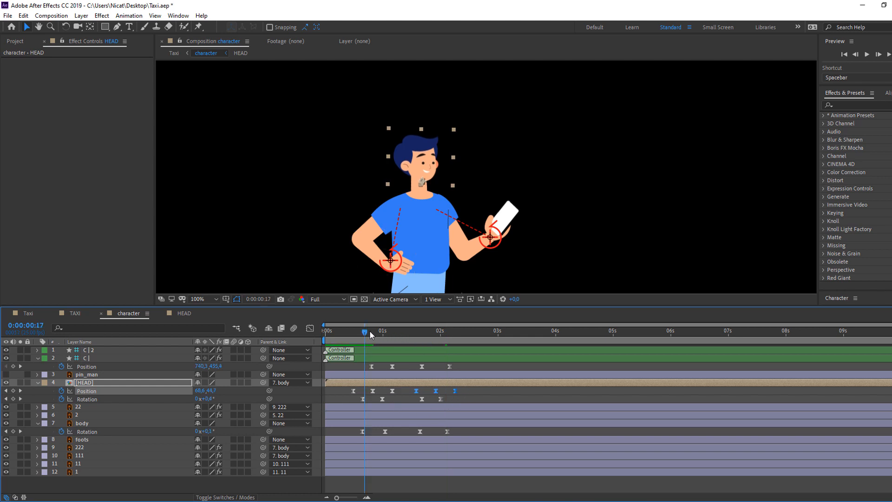
left_click_drag(370, 330, 456, 341)
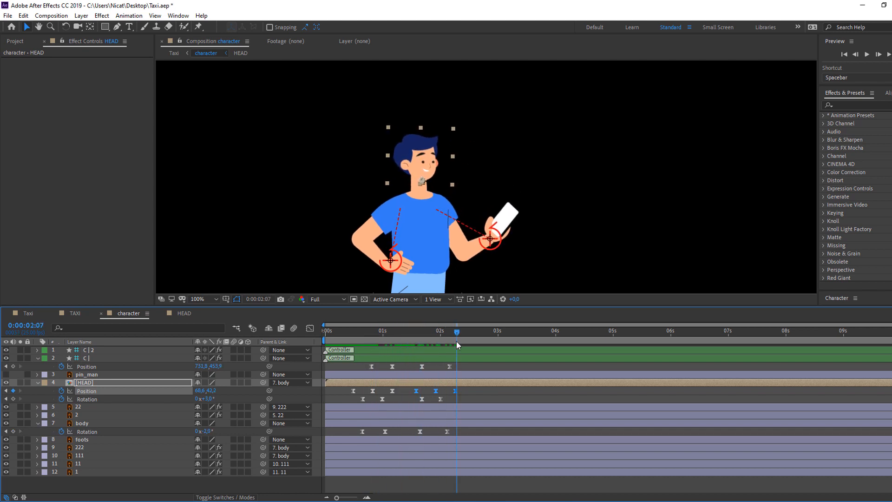
left_click(488, 370)
left_click_drag(405, 266, 405, 226)
key("space")
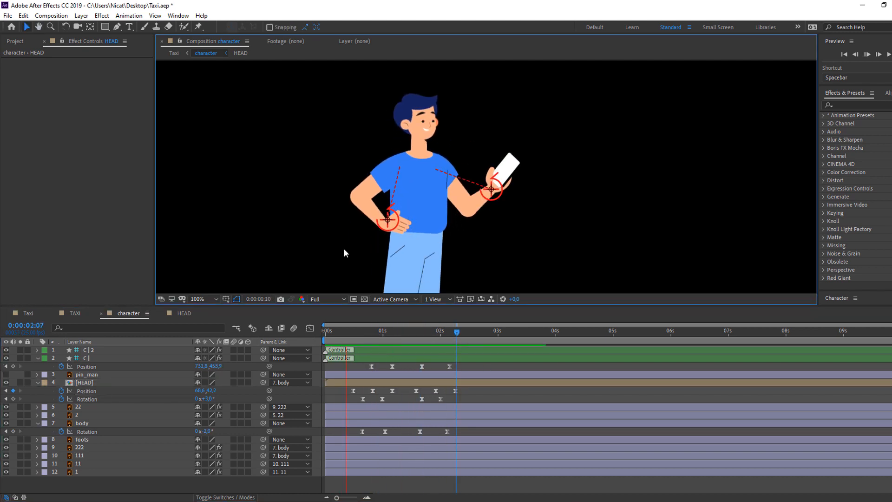
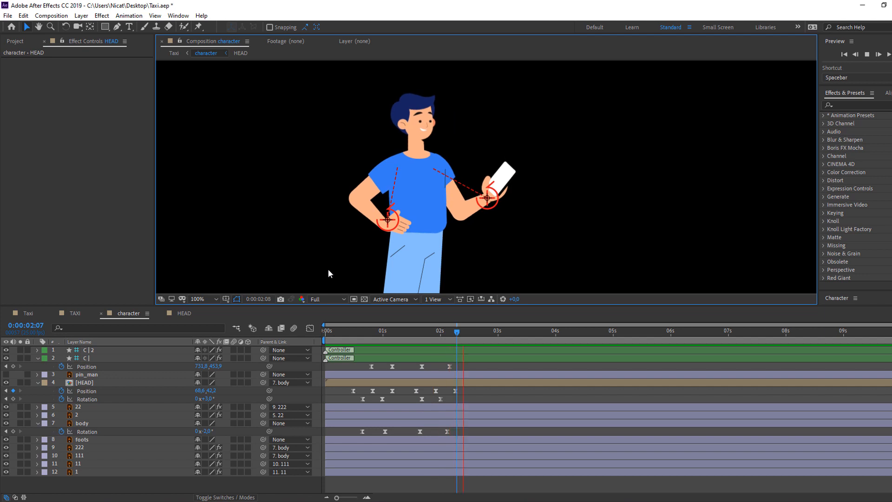
key("space")
- Keyframe the hip hand controller's Position at 0:00:01:06 and raise it to 523.6, 491.4 at 0:00:01:14
left_click(395, 220)
scroll(359, 245, "up", 1)
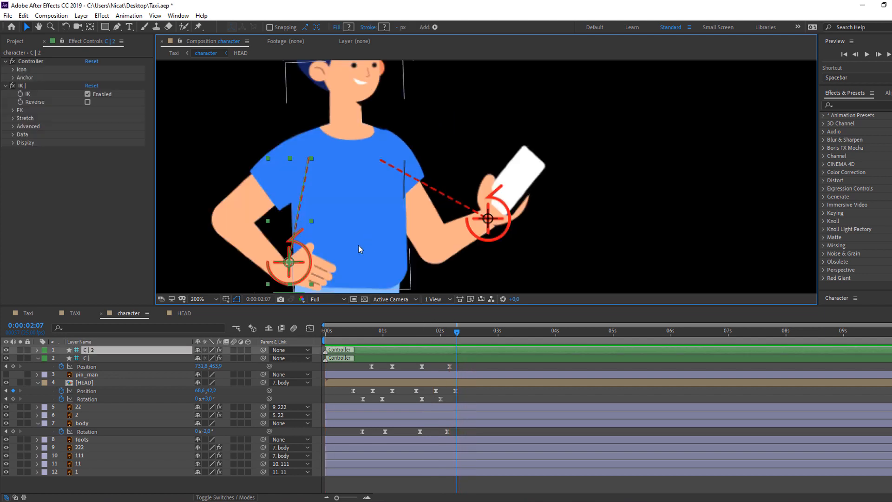
left_click_drag(358, 249, 458, 188)
left_click_drag(455, 338, 399, 333)
key("p")
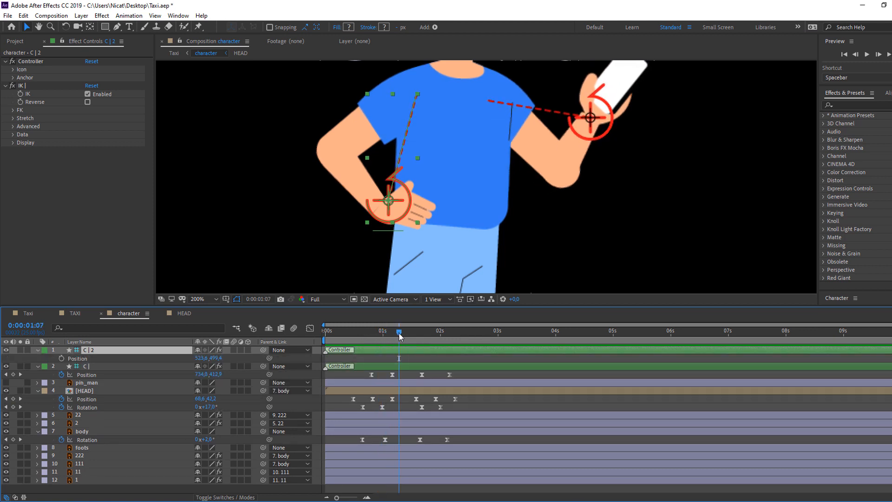
left_click(61, 359)
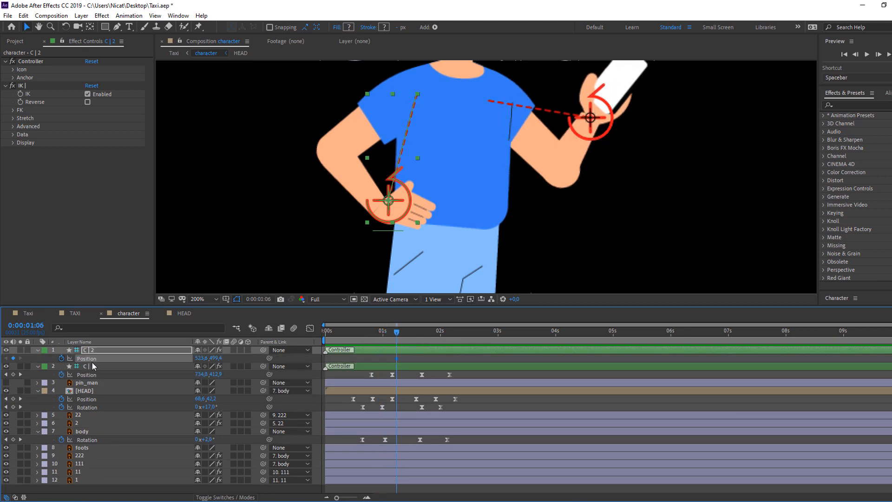
left_click_drag(396, 334, 415, 333)
left_click_drag(214, 360, 211, 359)
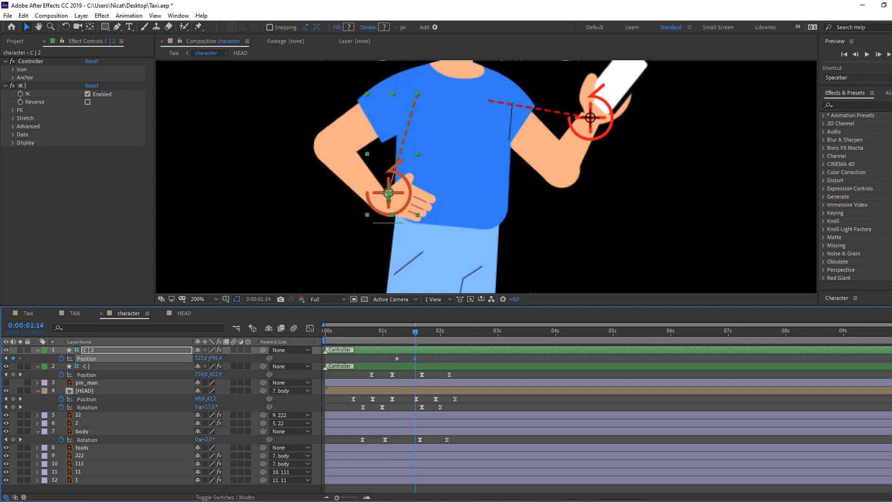
- Apply Easy Ease to the hip hand's Position keyframes, move the second one to about 1.8 s, and preview
left_click_drag(393, 332, 422, 332)
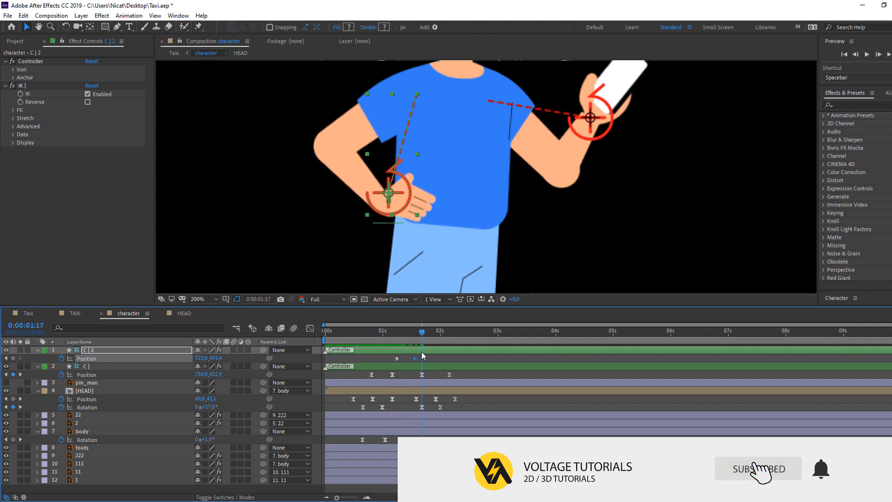
right_click(397, 358)
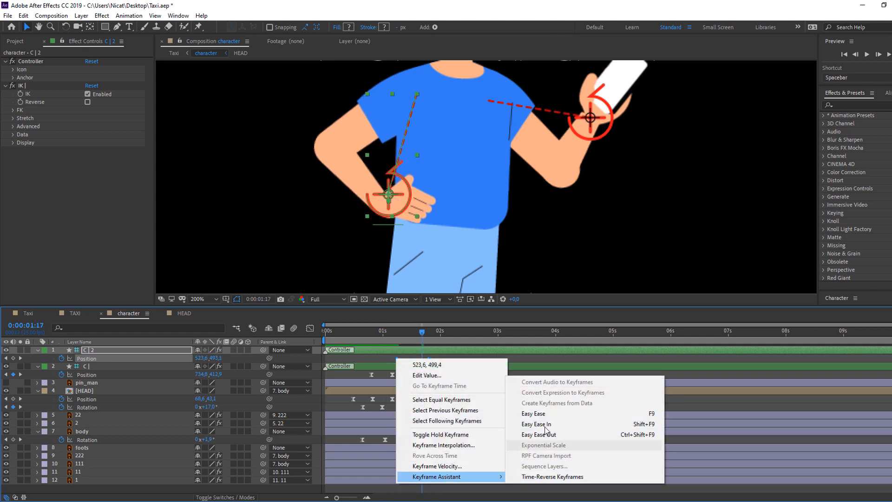
left_click(534, 413)
left_click(492, 359)
scroll(545, 251, "down", 4)
key("space")
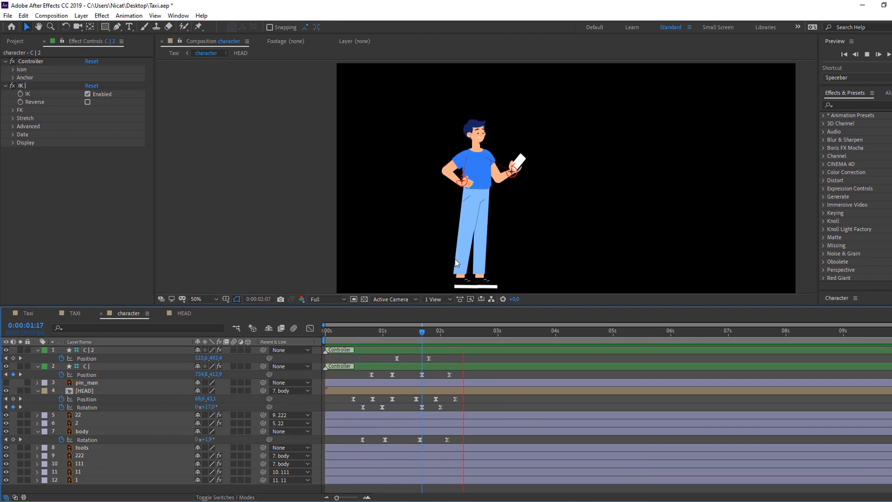
- Hold the hip hand's Position with a keyframe at 0:00:02:16 and paste its first keyframe at 0:00:03:00
left_click(478, 333)
left_click(13, 358)
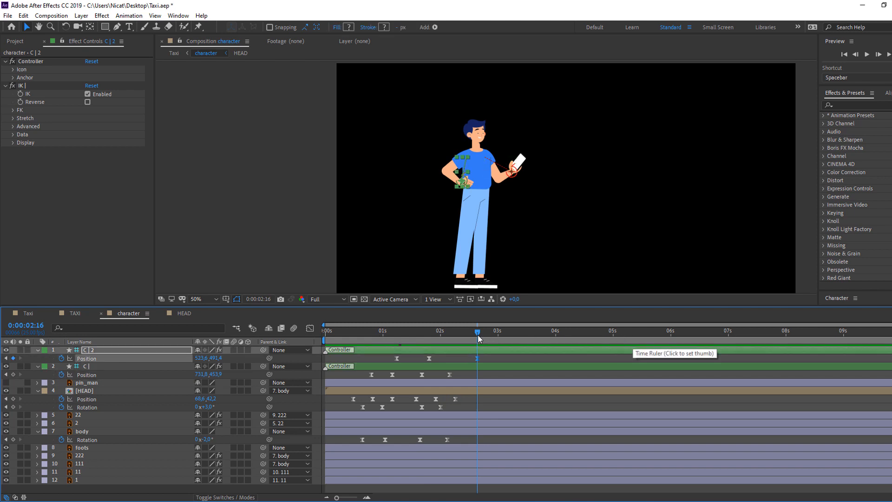
left_click(494, 333)
left_click(398, 358)
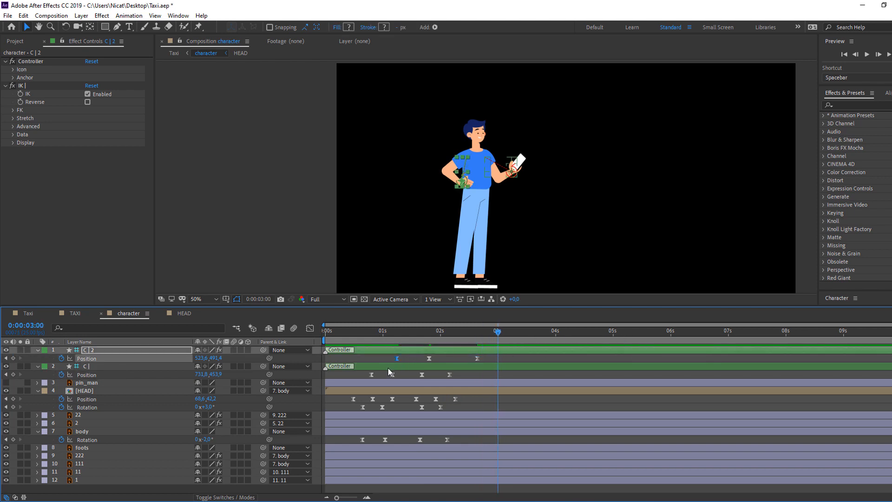
key("ctrl+v")
left_click(529, 358)
- Hold the body's Rotation with a keyframe at 0:00:02:15, set it to 0° at 0:00:03:00, and preview the sway
mouse_move(470, 333)
left_mouse_down()
mouse_move(508, 337)
mouse_move(417, 333)
mouse_move(476, 336)
left_mouse_up()
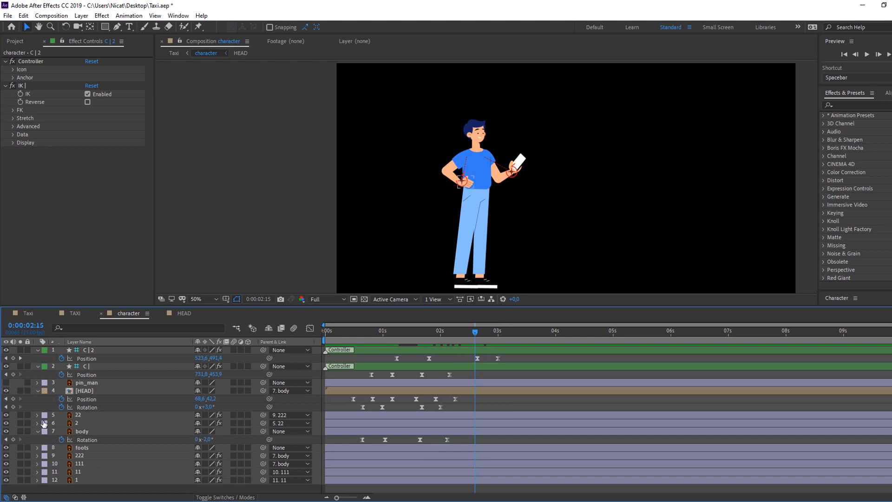
left_click(13, 439)
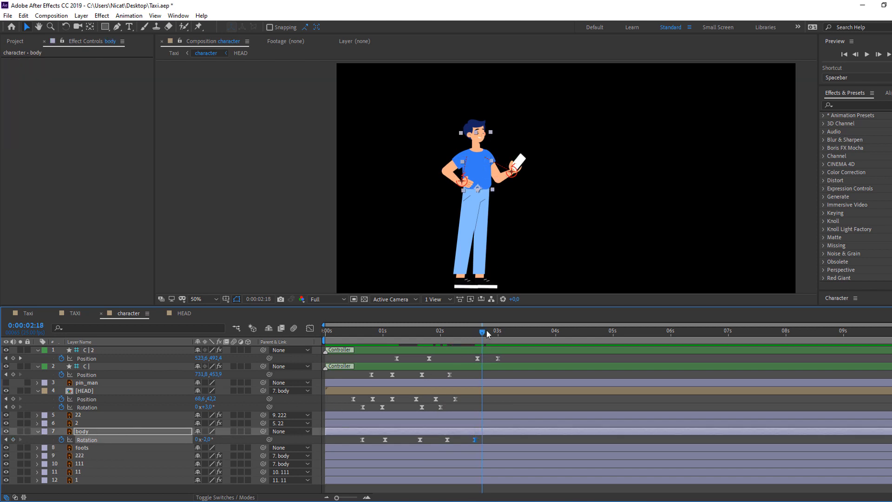
left_click_drag(487, 333, 498, 333)
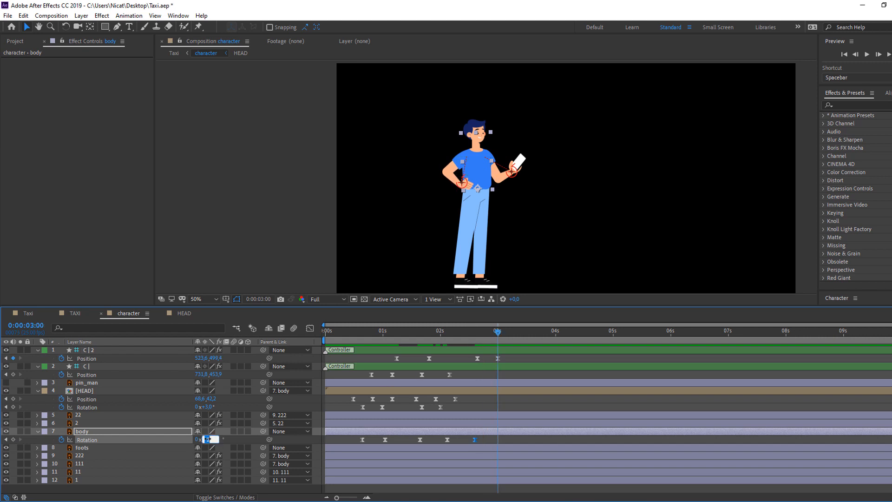
key("Return")
left_click_drag(472, 333, 511, 336)
left_click(492, 336)
key("space")
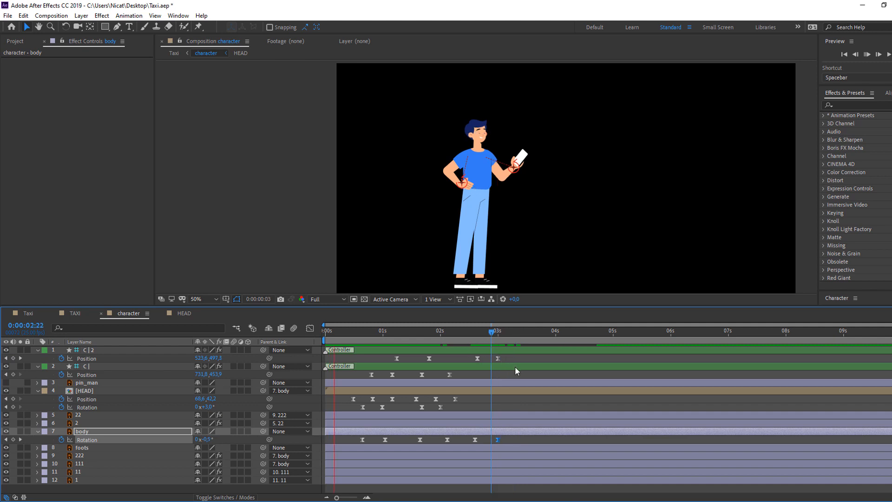
left_click(515, 358)
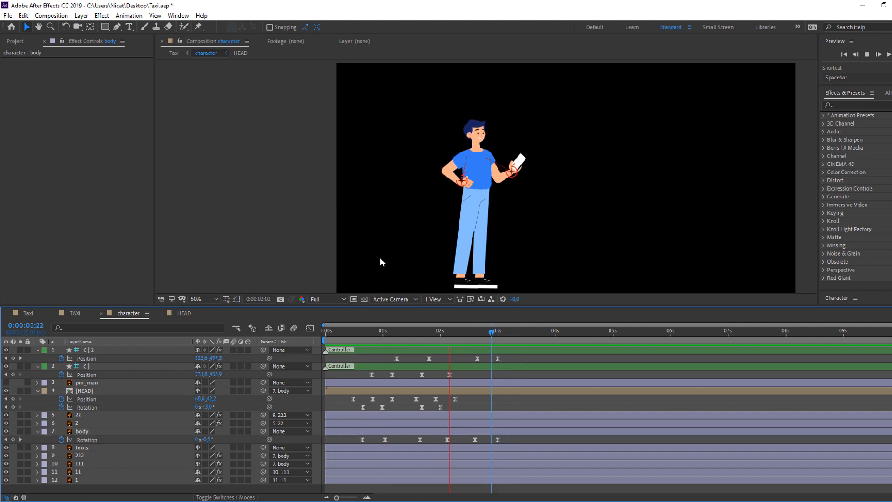
- Hold the head's Rotation with a keyframe at 0:00:02:17, set it to 0° at 0:00:02:24, and preview the animation
left_click(479, 332)
scroll(460, 181, "up", 1)
left_click(466, 390)
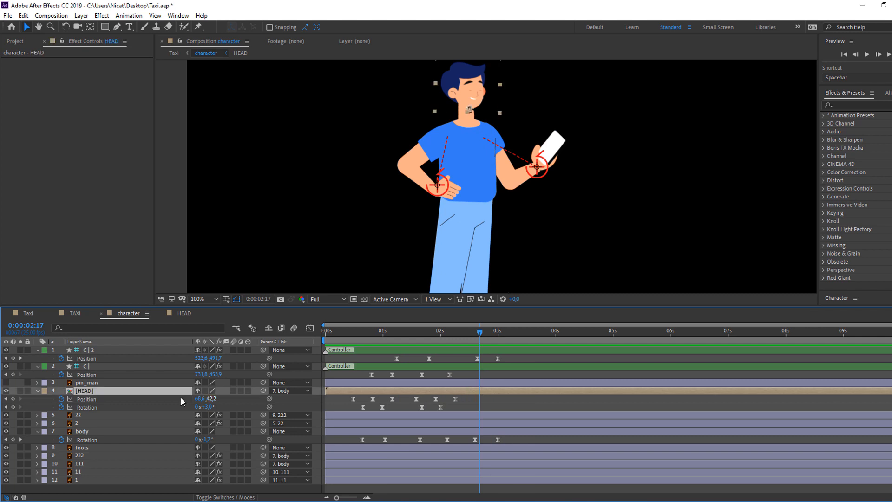
left_click(13, 406)
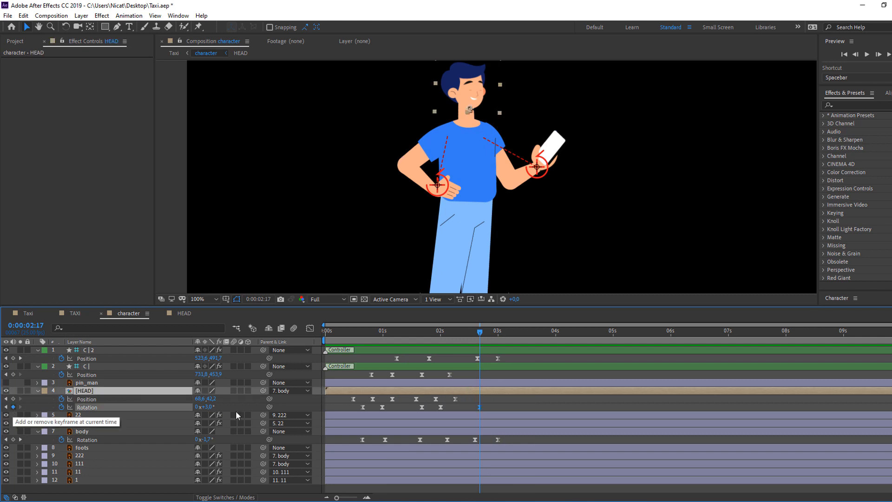
left_click_drag(483, 331, 497, 334)
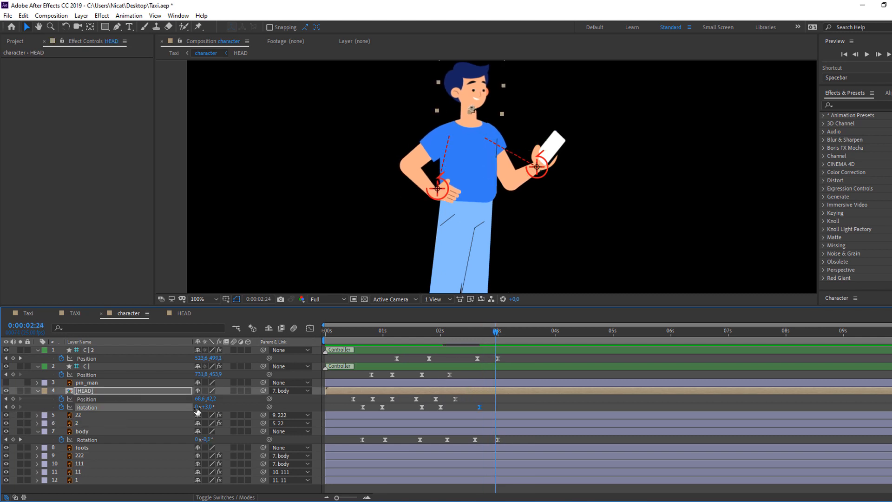
type("0")
key("Return")
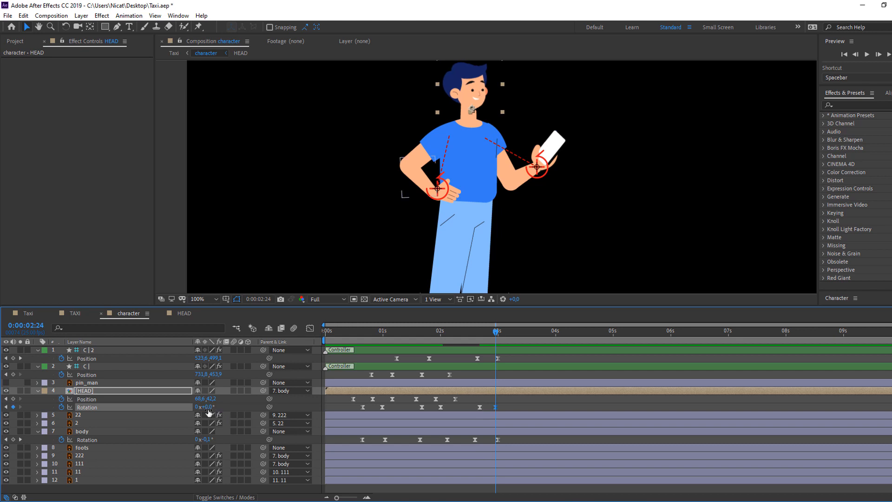
left_click_drag(469, 334, 507, 338)
key("space")
left_click(522, 400)
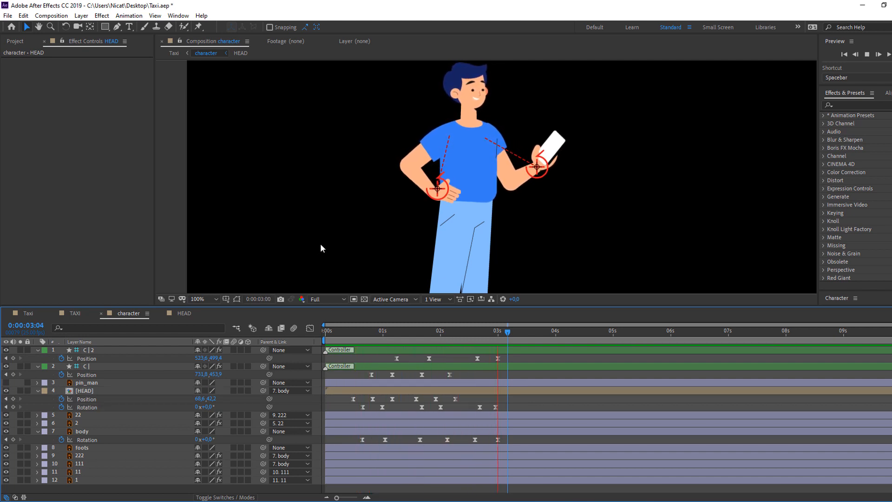
left_click(497, 392)
- Start keyframing the eyebrow layer's Position at 0:00:00:21 inside the HEAD composition
left_click_drag(467, 339, 374, 331)
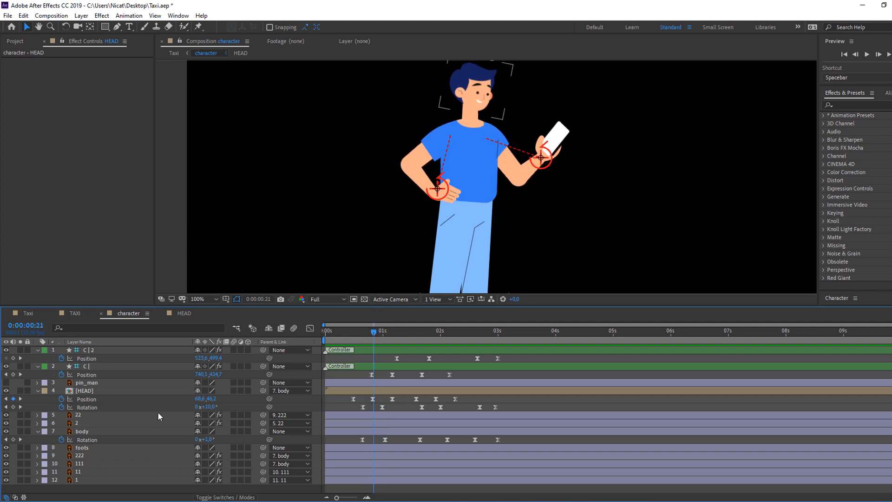
double_click(86, 391)
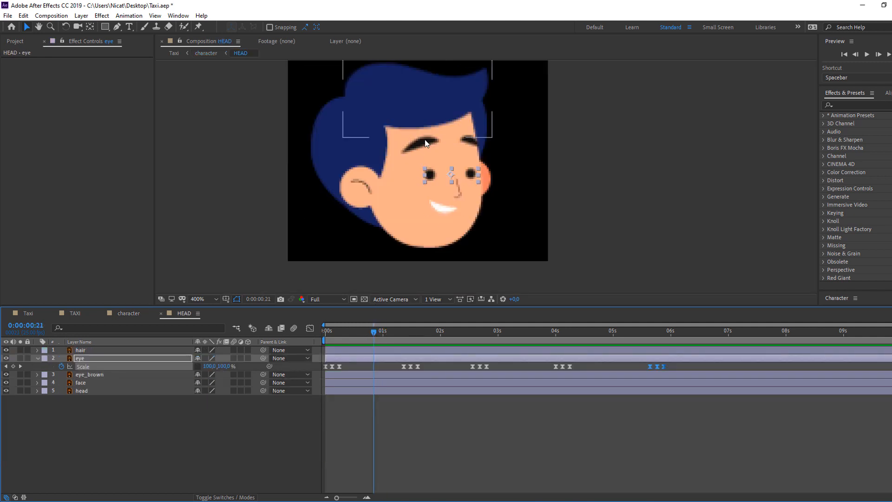
left_click(421, 145)
left_click(422, 144)
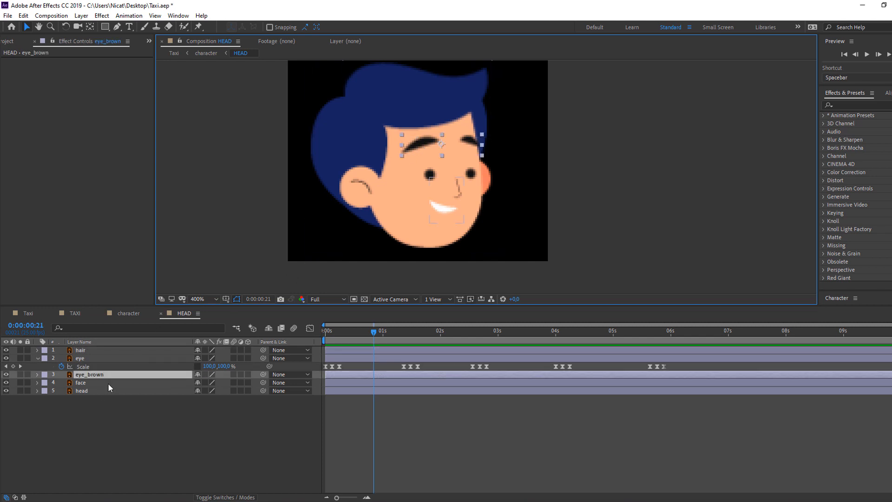
key("p")
left_click(61, 383)
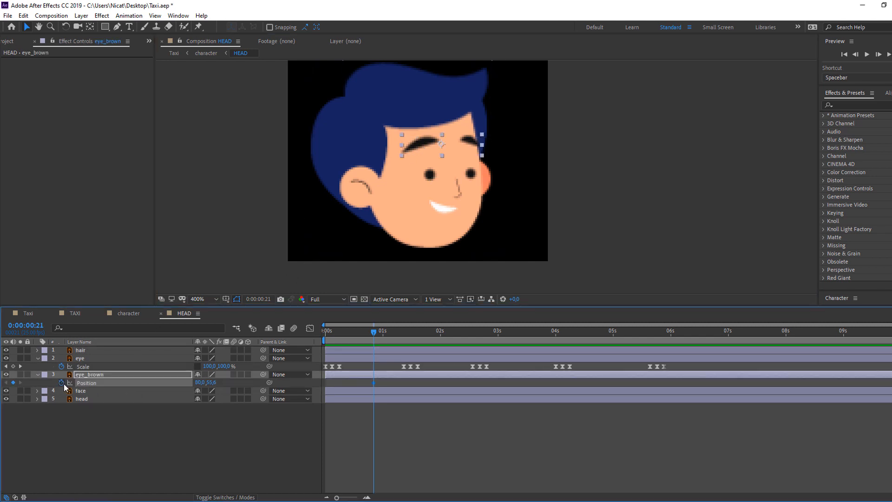
- Lower the eyebrow layer to Position 82,0, 63,6 at 0:00:01:02 in the HEAD composition, timed to the character's head nod
left_click(125, 314)
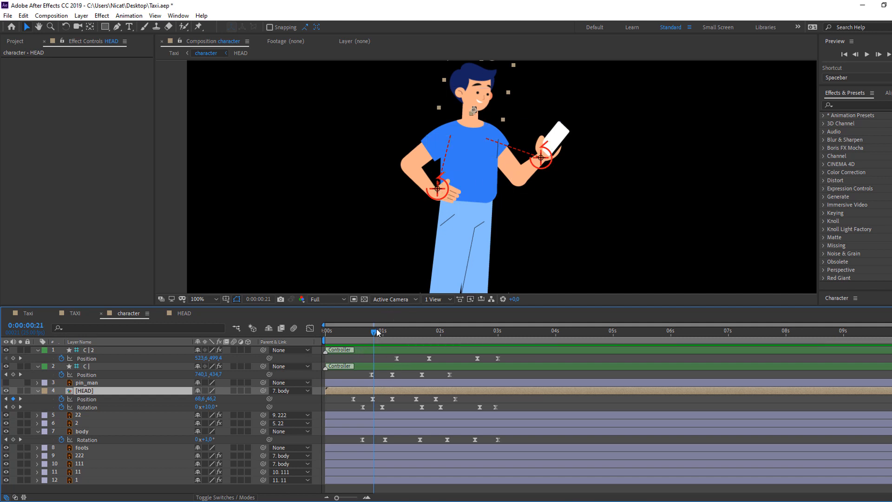
left_click_drag(376, 331, 387, 331)
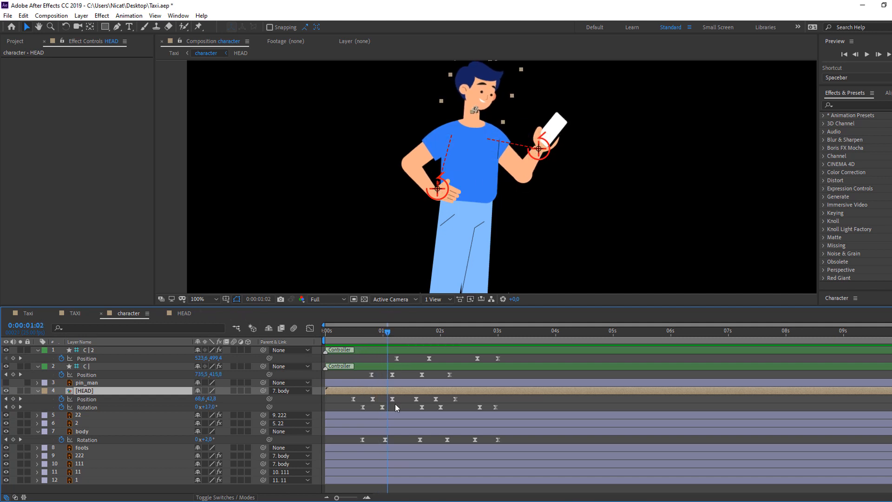
left_click(180, 313)
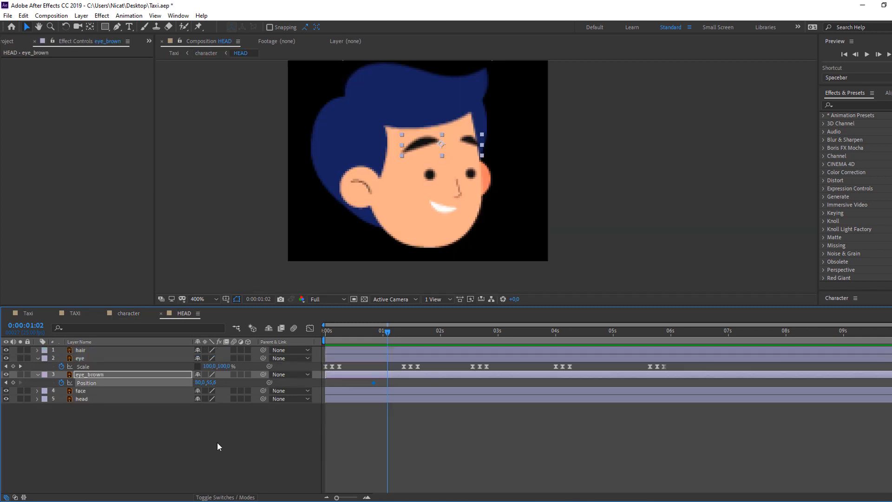
left_click(420, 146)
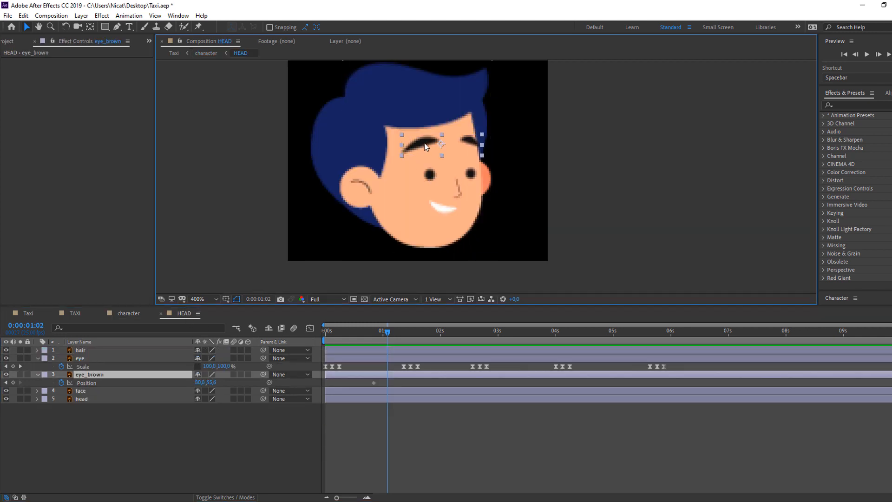
left_click_drag(425, 143, 428, 158)
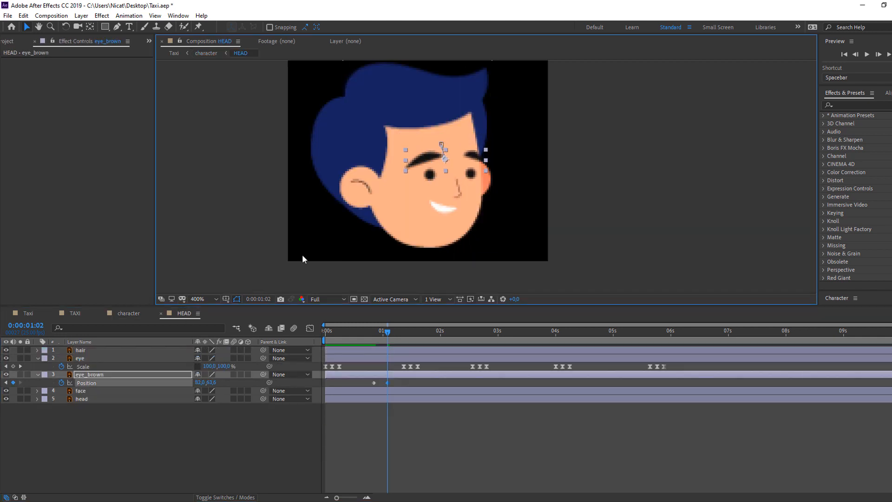
- Hold the lowered eyebrow Position with a keyframe at 0:00:01:23 and paste its first keyframe at 0:00:02:04
left_click(129, 313)
mouse_move(368, 329)
left_mouse_down()
mouse_move(388, 329)
mouse_move(376, 330)
left_mouse_up()
key("space")
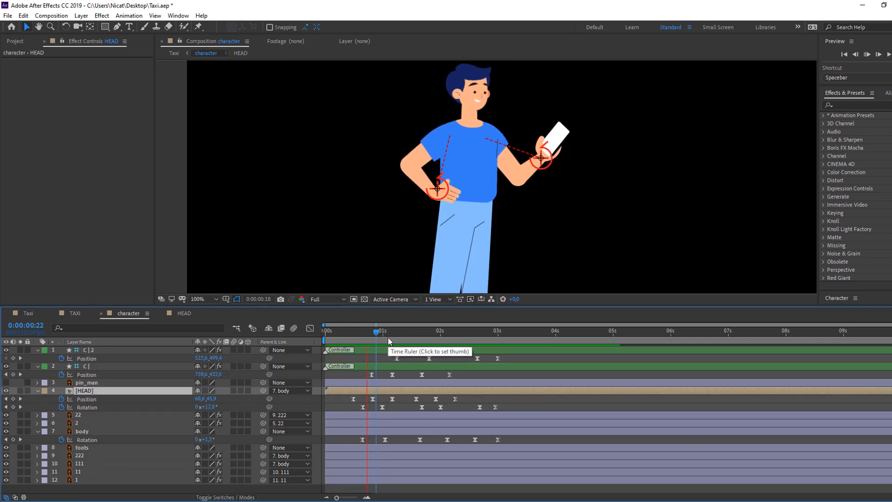
left_click_drag(390, 330, 436, 331)
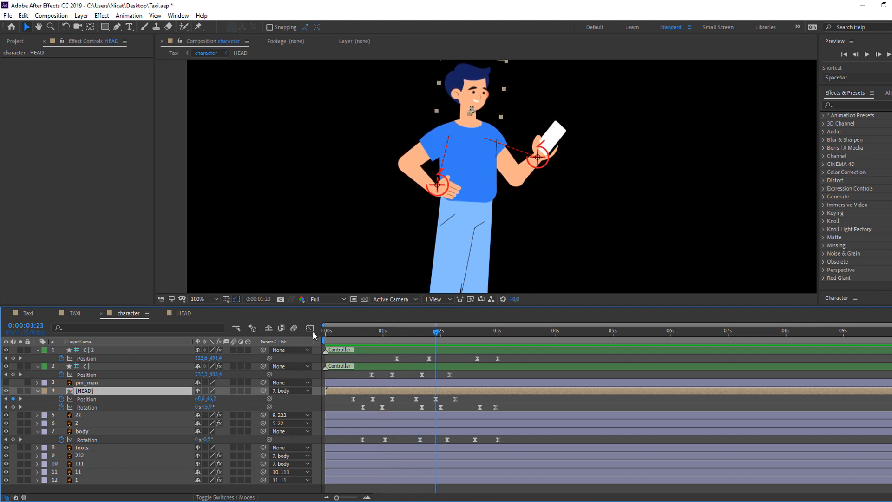
left_click(183, 313)
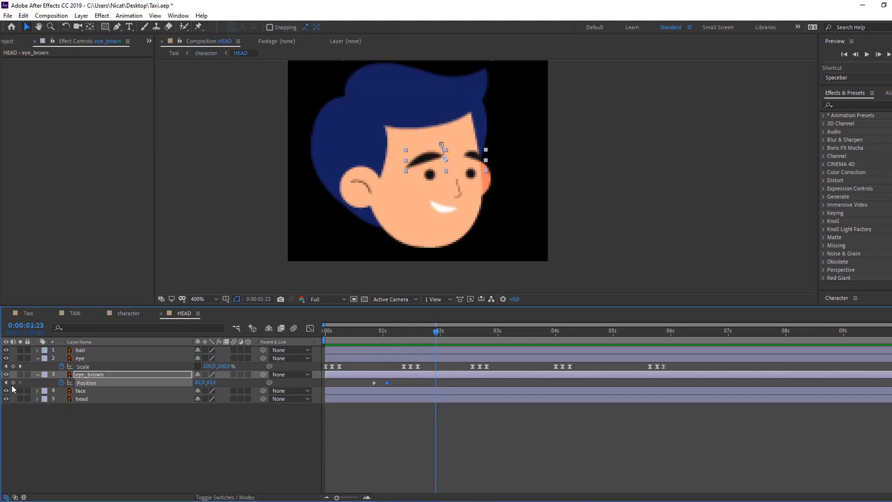
left_click_drag(439, 331, 449, 332)
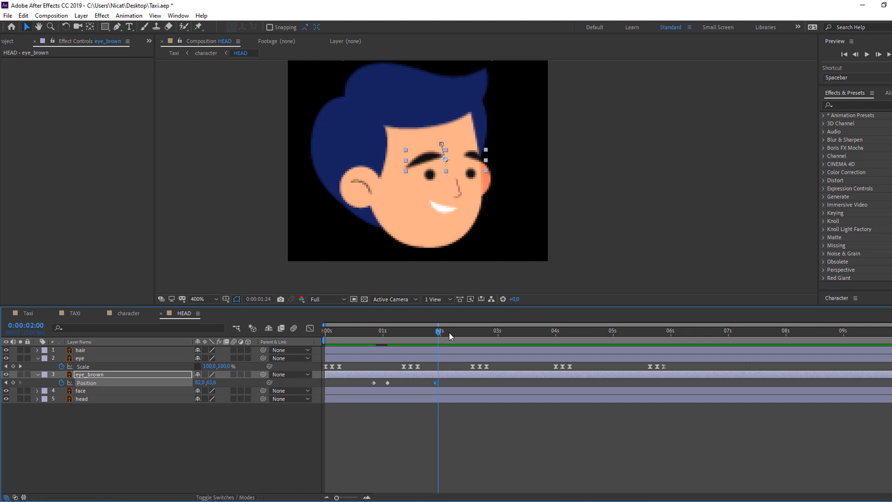
left_click(374, 383)
key("ctrl+v")
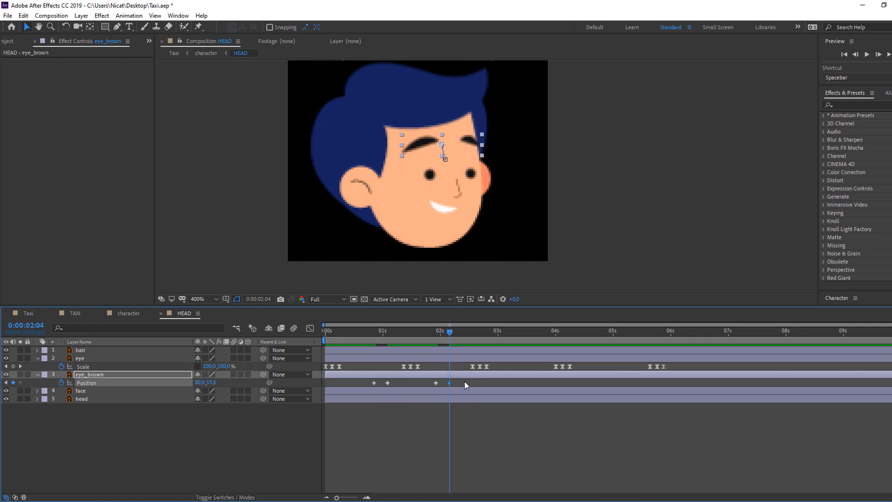
- Apply Easy Ease to all four Position keyframes of the eyebrow layer
left_click_drag(464, 381, 371, 385)
right_click(373, 383)
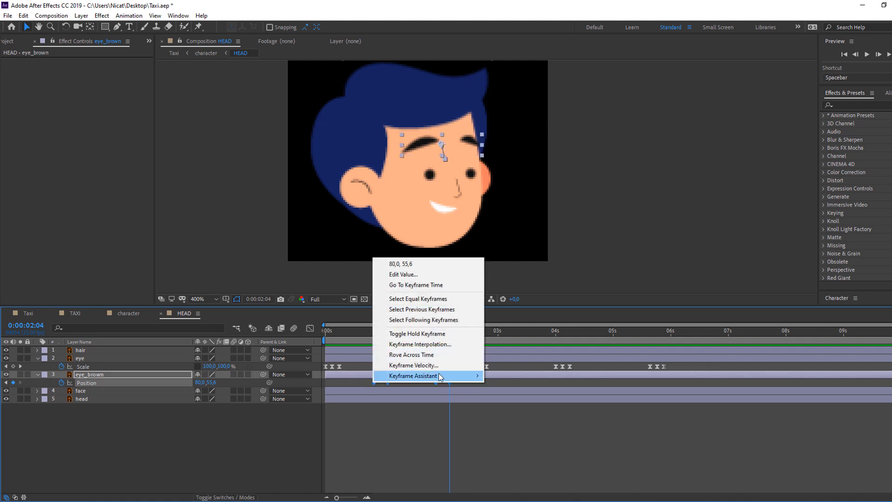
mouse_move(440, 376)
left_click(536, 408)
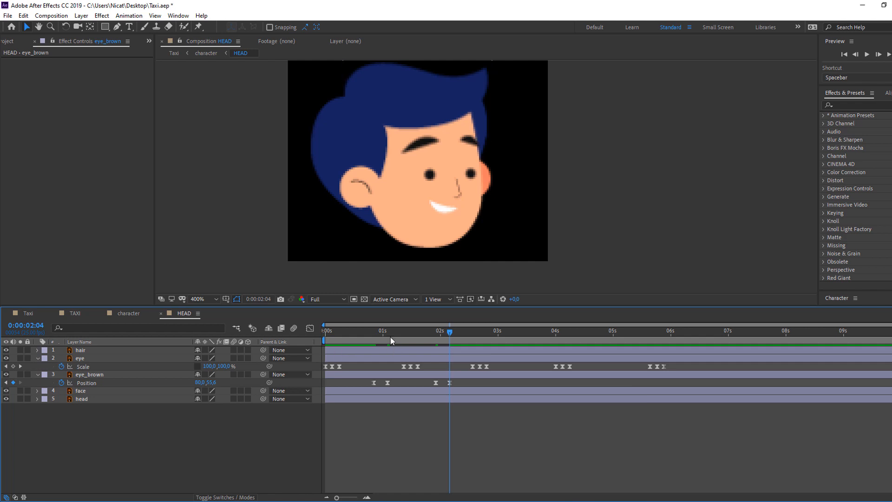
- In the character composition, hold the phone hand controller's Position at 0:00:03:01 and raise it to 749,3, 421,4 at 0:00:03:08
left_click(129, 313)
left_click_drag(347, 330, 523, 337)
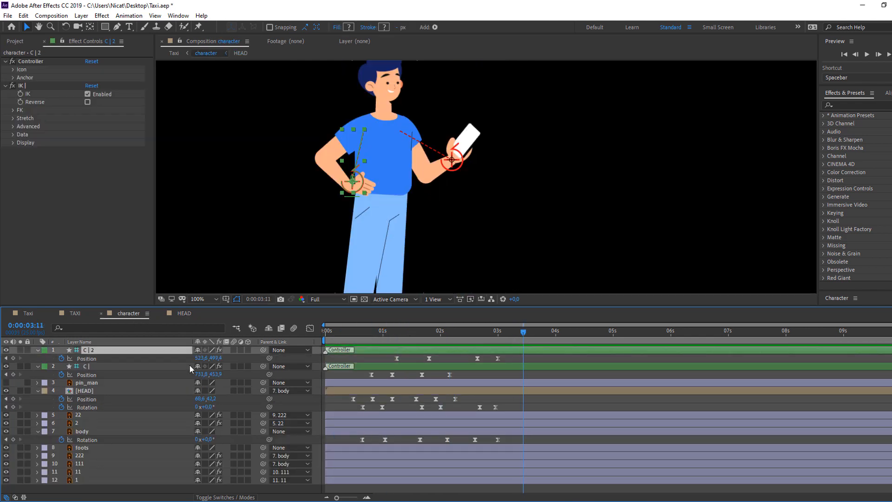
left_click(93, 367)
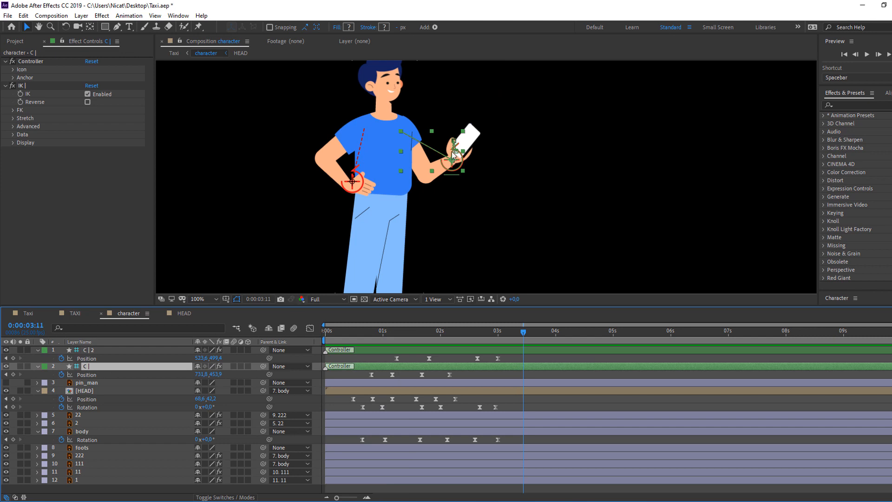
scroll(453, 155, "up", 2)
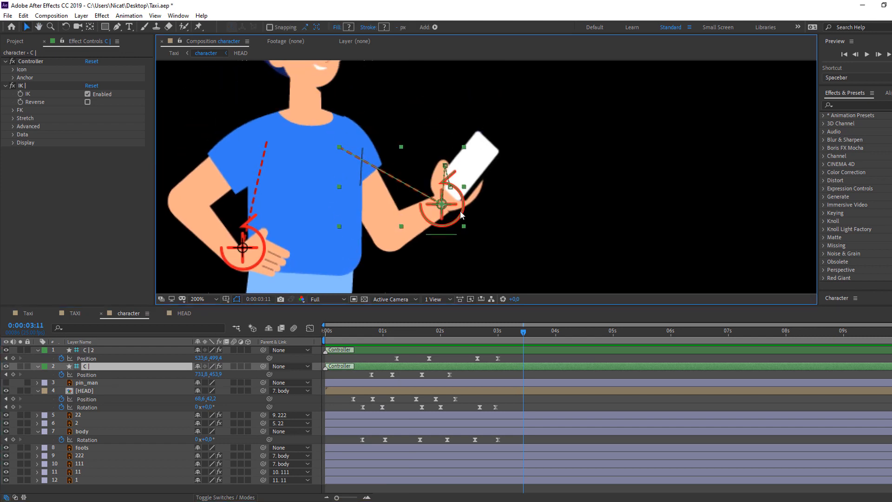
key("shift+Page_Up")
key("alt+shift+p")
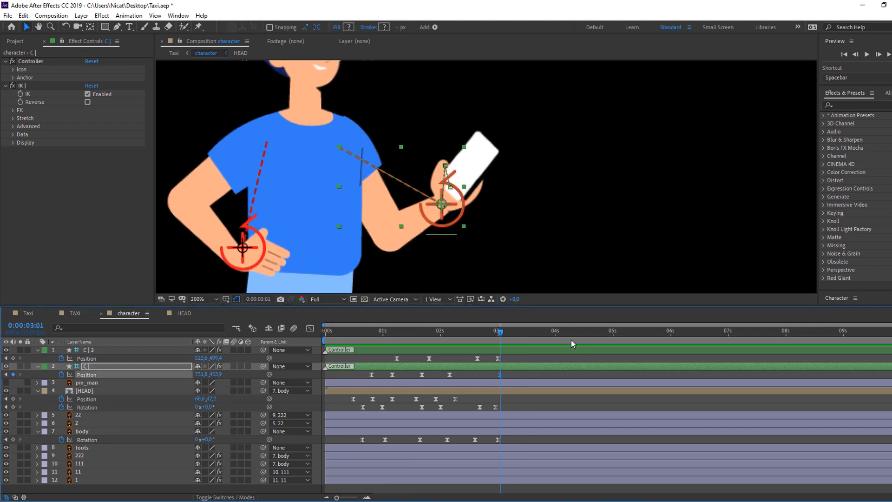
left_click_drag(444, 220, 461, 186)
scroll(532, 155, "down", 2)
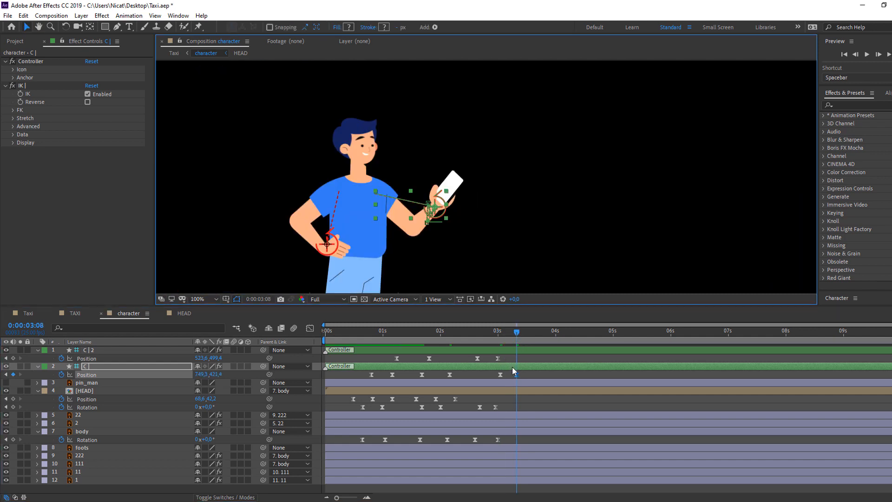
- Move the phone hand's raised Position keyframe to 0:00:03:13 and preview the hand movement
left_click_drag(516, 374, 527, 375)
mouse_move(498, 334)
left_mouse_down()
mouse_move(536, 339)
mouse_move(512, 337)
left_mouse_up()
left_click(553, 378)
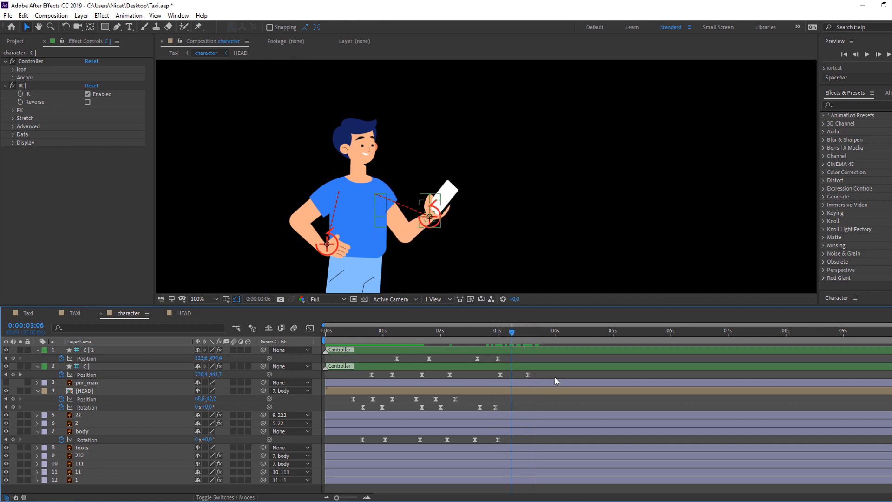
key("space")
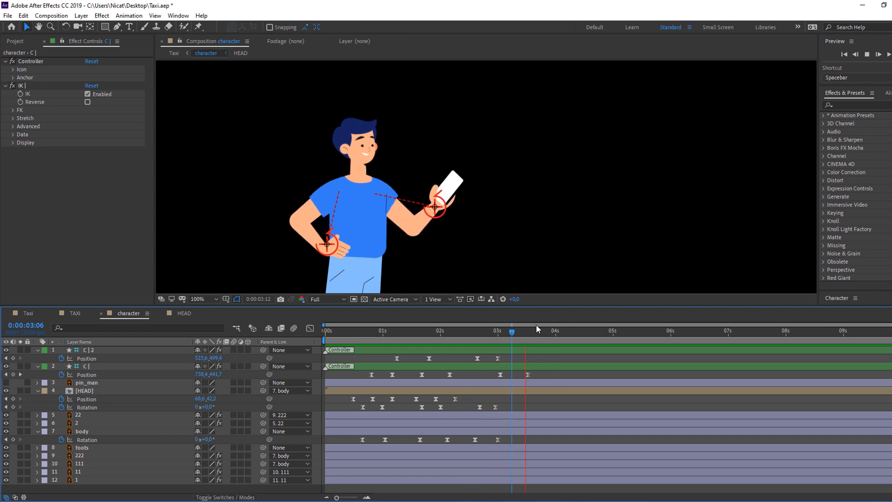
left_click(499, 332)
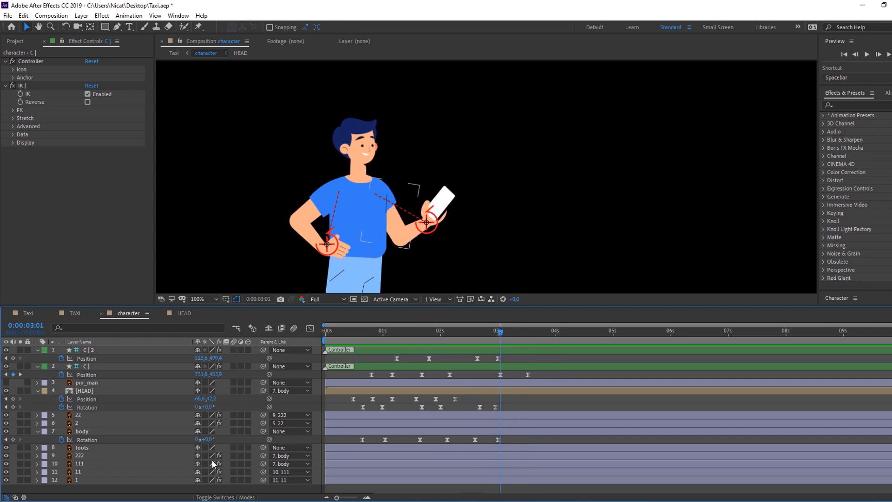
- Duplicate the body's last Rotation keyframe a few frames past 0:00:03:01 and delay the start of the phone hand's raise slightly
left_click(499, 439)
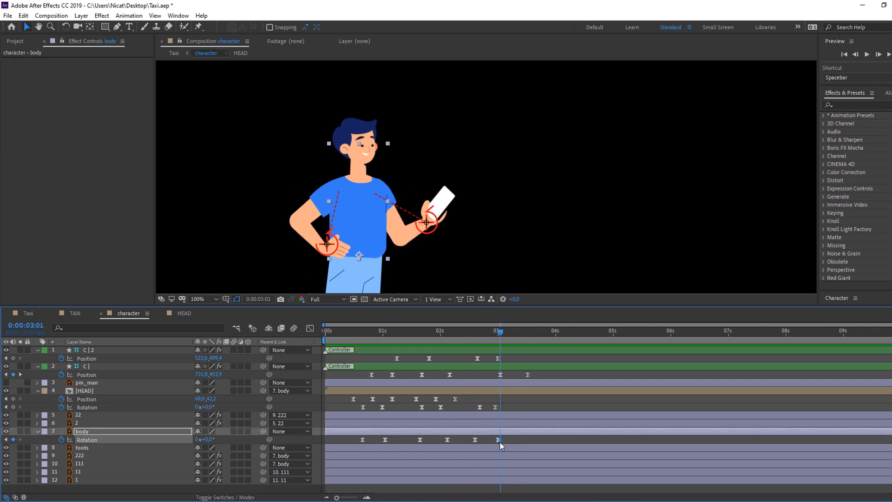
left_click_drag(501, 441, 508, 440)
left_click_drag(501, 374, 506, 374)
- Tilt the body with a Rotation keyframe at 0:00:03:13 and preview the movement
left_click_drag(503, 333, 527, 333)
left_click_drag(207, 439, 207, 439)
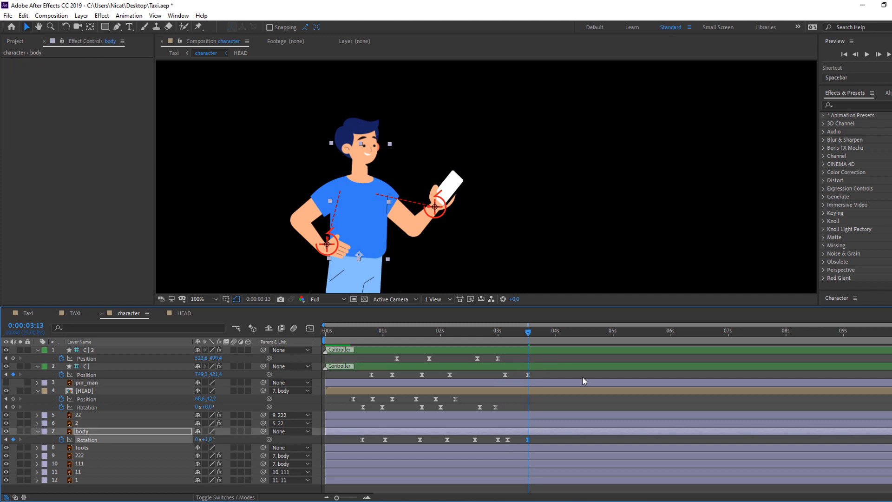
left_click(208, 439)
left_click_drag(503, 333, 539, 335)
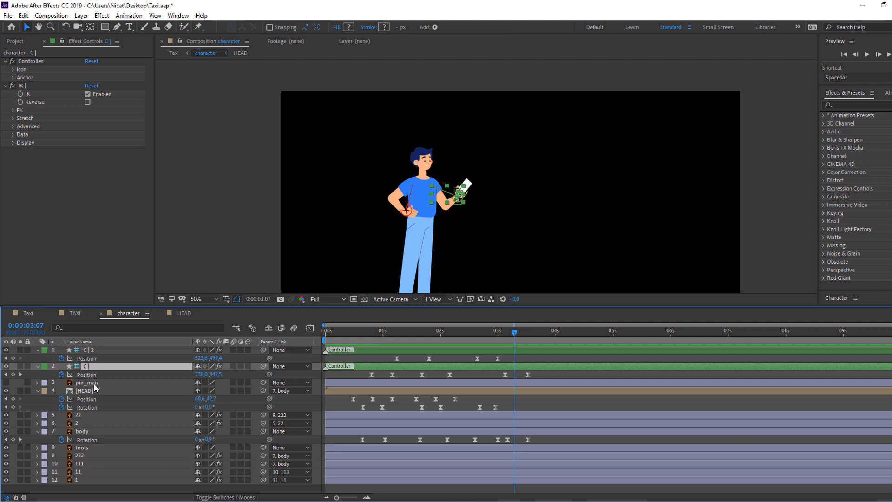
- Show the pin_man layer, parent it to the phone hand's controller, and move the pin slightly above the phone
left_click(96, 385)
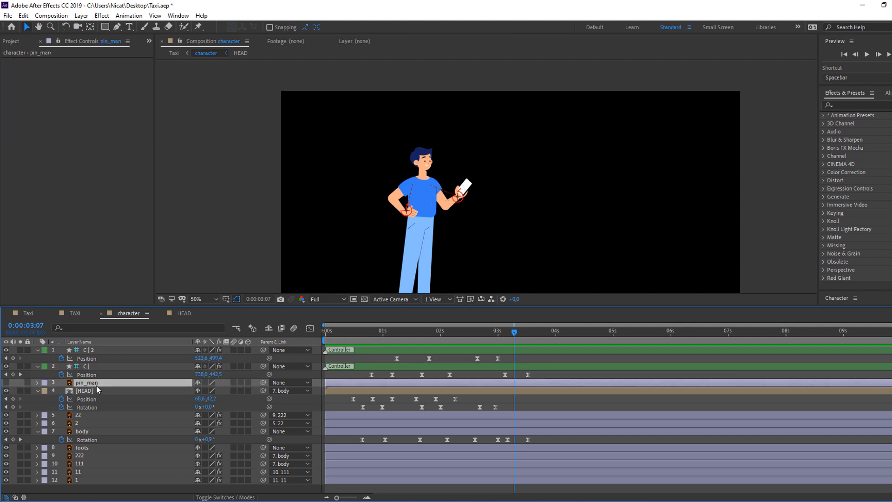
left_click(5, 382)
key("slash")
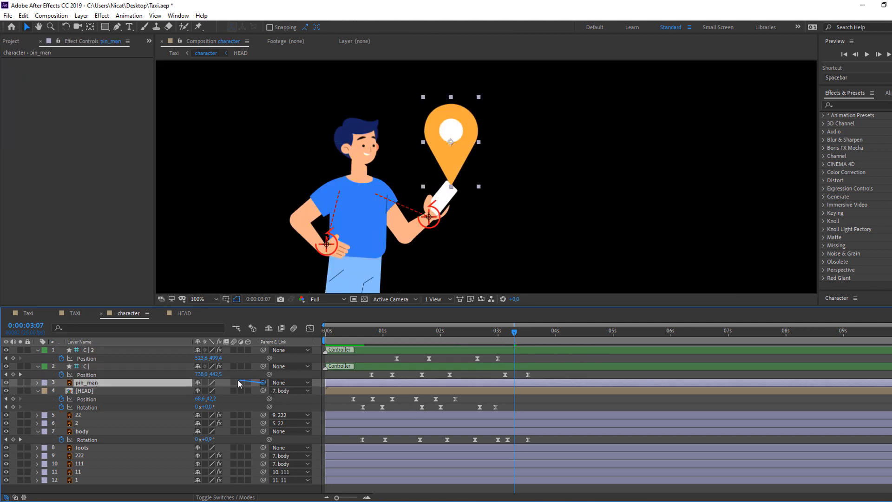
left_click_drag(238, 380, 87, 371)
mouse_move(511, 333)
left_mouse_down()
mouse_move(484, 331)
mouse_move(514, 337)
left_mouse_up()
left_click_drag(455, 155, 460, 143)
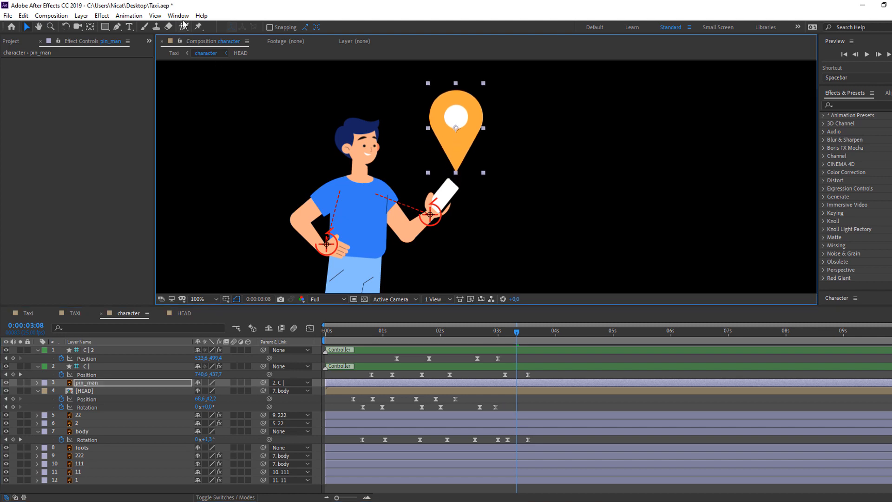
- Apply Animation Composer's Overshoot Scale From Anchor Point transition preset to the pin_man layer, animating both in and out
left_click(179, 16)
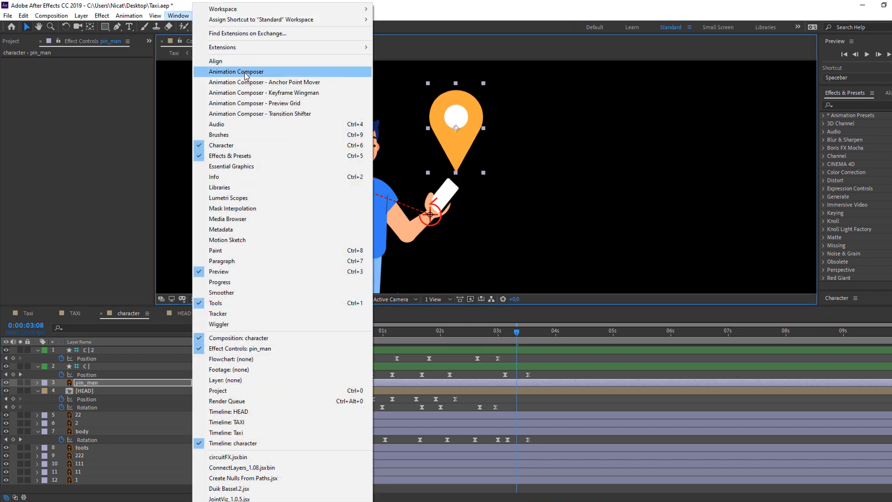
left_click(246, 75)
left_click_drag(506, 196, 568, 172)
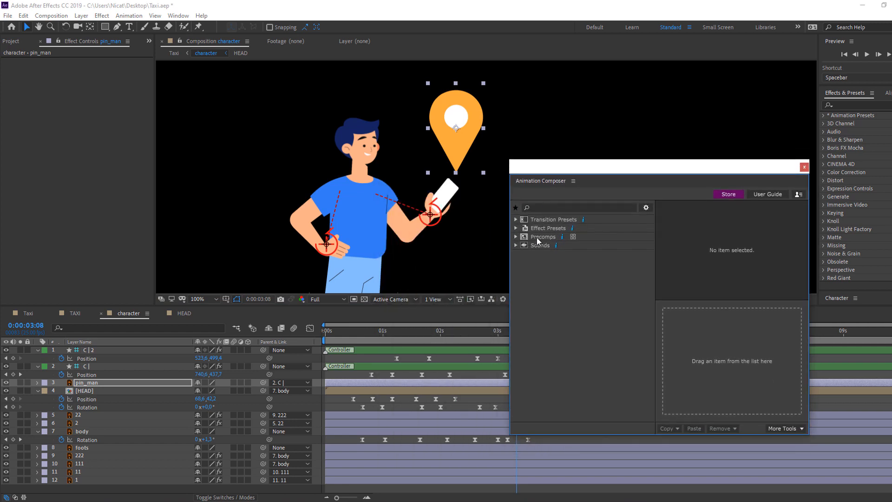
left_click(552, 221)
left_click(516, 219)
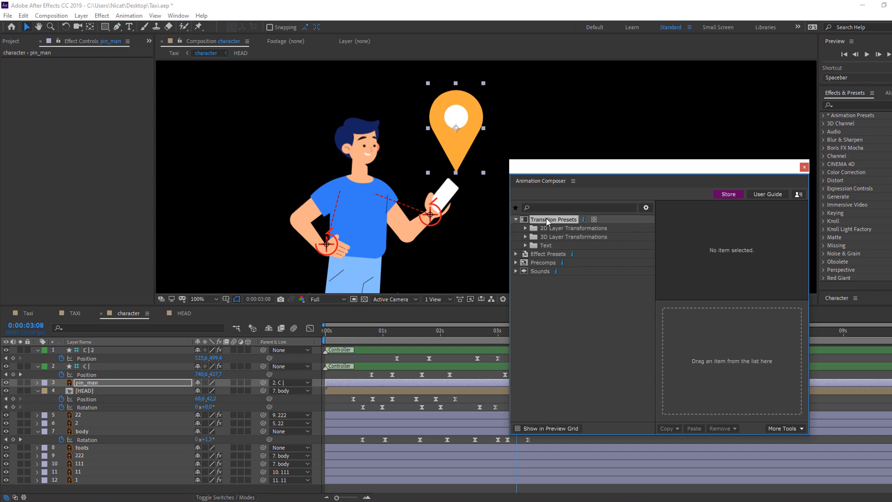
left_click(525, 229)
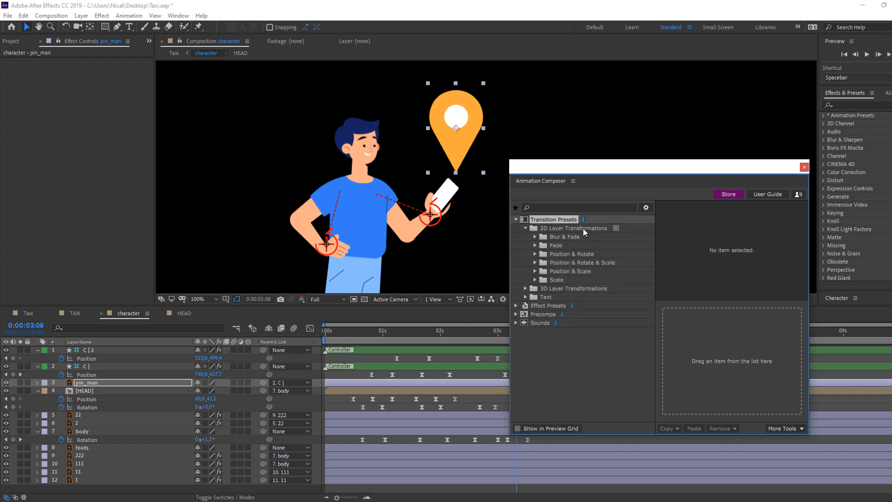
left_click(536, 279)
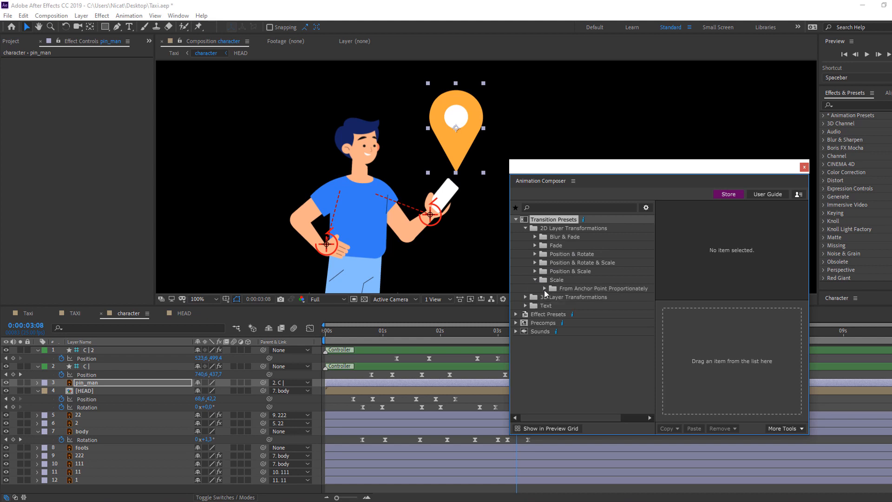
left_click(545, 289)
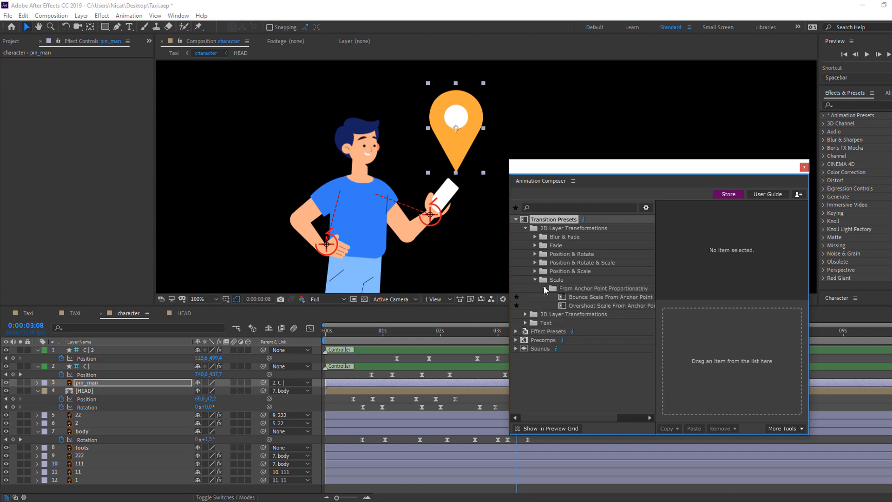
left_click(578, 306)
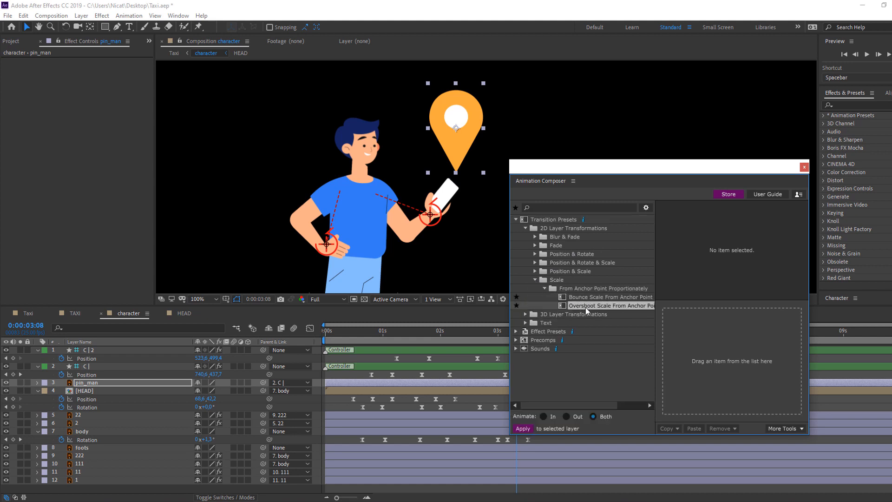
double_click(620, 305)
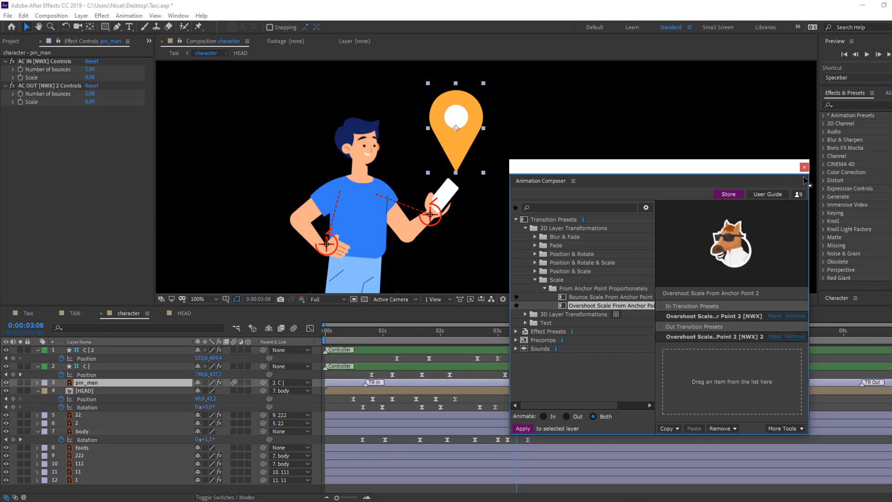
left_click(804, 167)
- Shift the pin_man layer so it starts at about 0:00:02:08, and check the pin's timing against the raised phone hand
left_click_drag(365, 383, 492, 388)
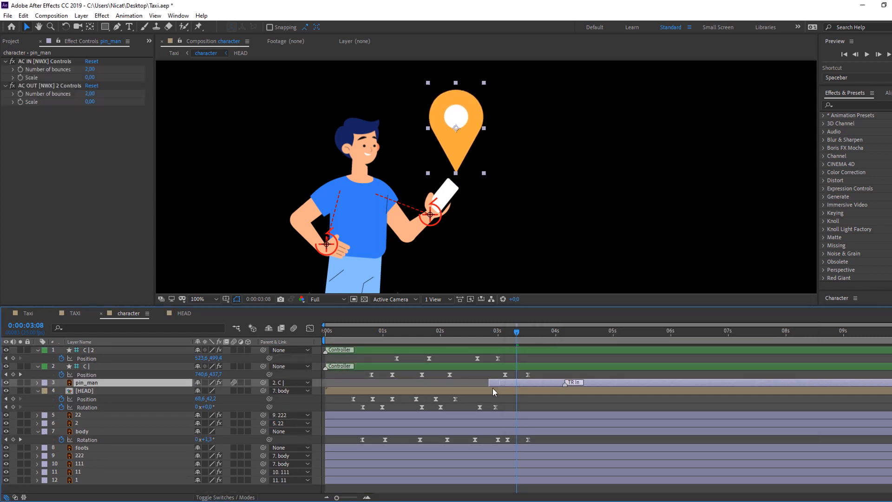
left_click_drag(460, 330, 519, 333)
left_click_drag(493, 385, 464, 385)
left_click_drag(457, 331, 553, 333)
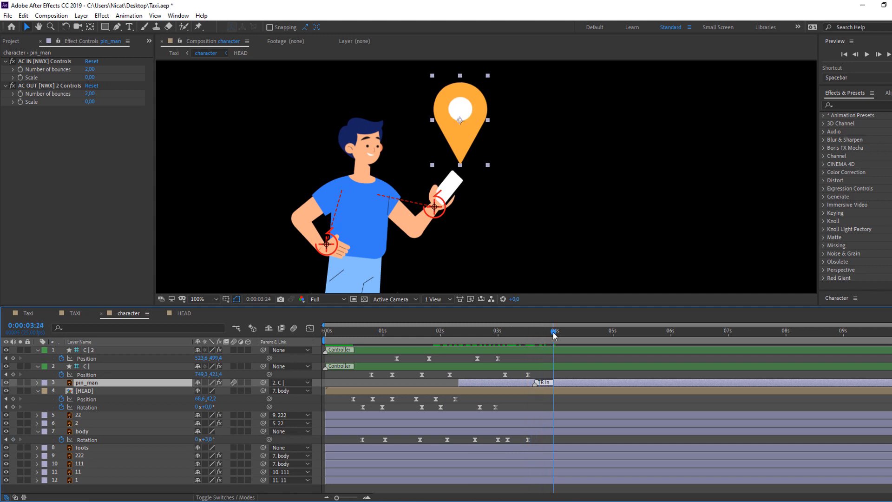
- Rotate the pin_man layer to 16° and move its anchor point to the pin's lower tip
key("r")
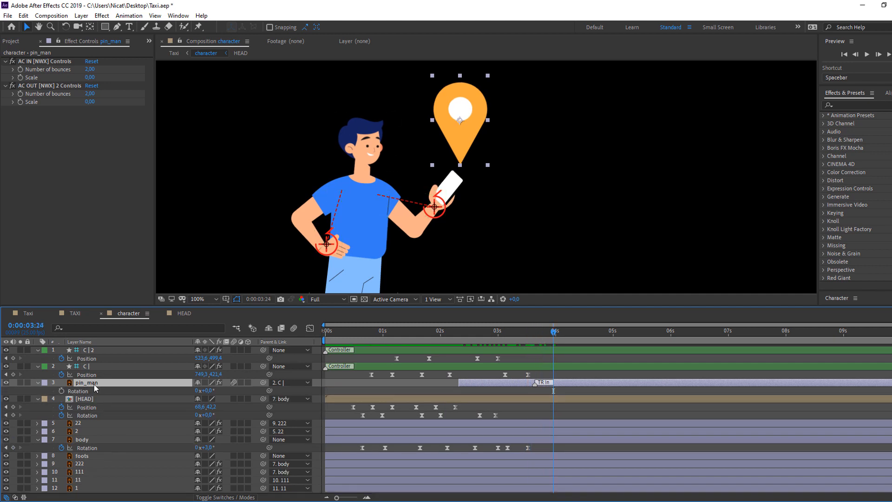
left_click_drag(208, 391, 214, 390)
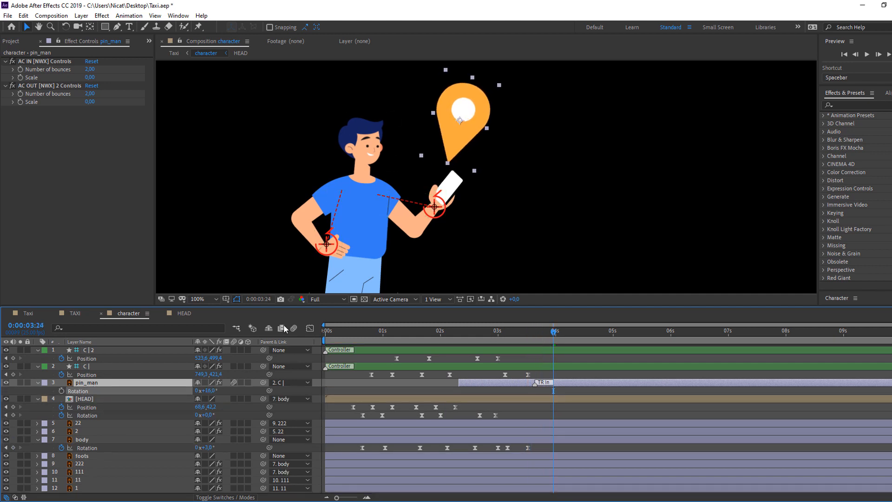
left_click(89, 27)
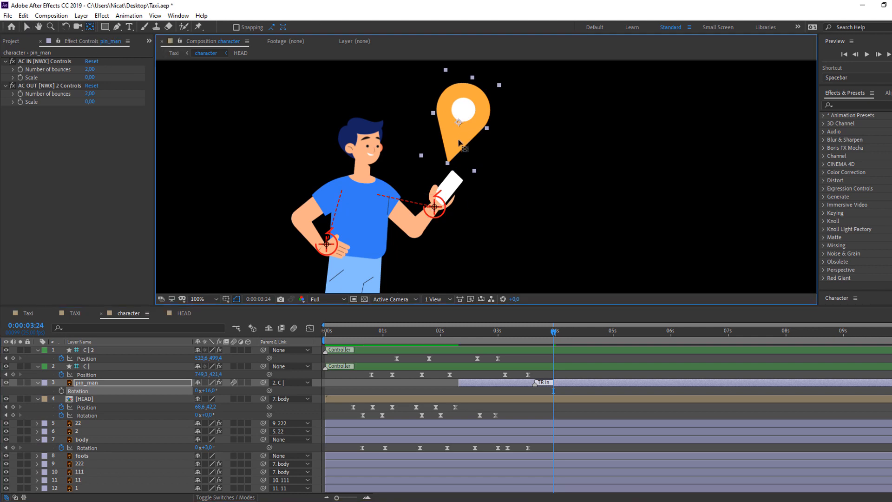
left_click_drag(458, 141, 453, 156)
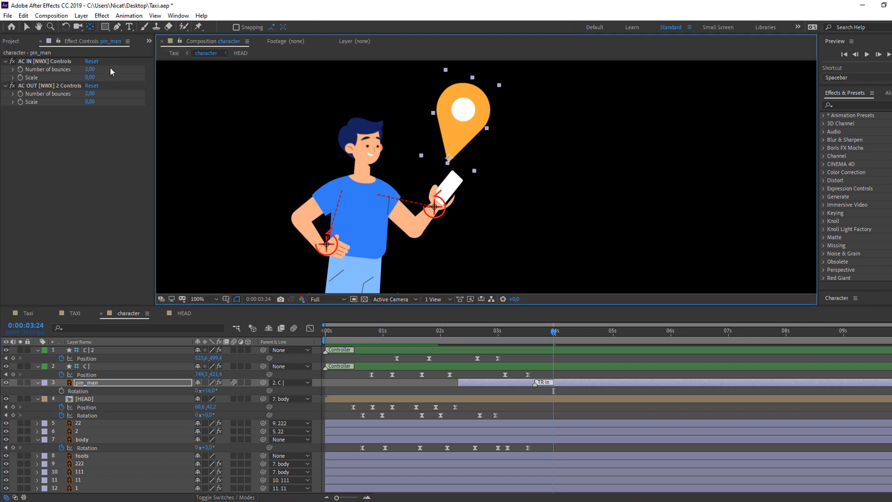
- Move the tilted pin down and slightly right so its tip meets the top of the character's phone
left_click(26, 26)
left_click_drag(455, 126, 465, 146)
left_click(563, 374)
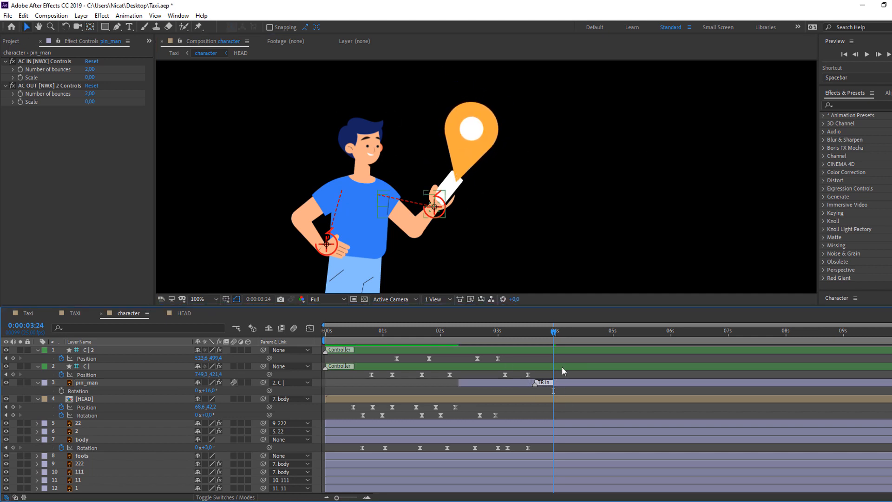
- Move the pin_man layer earlier to start at about 0:00:02:00, and raise the pin slightly above the phone
left_click_drag(505, 330, 445, 332)
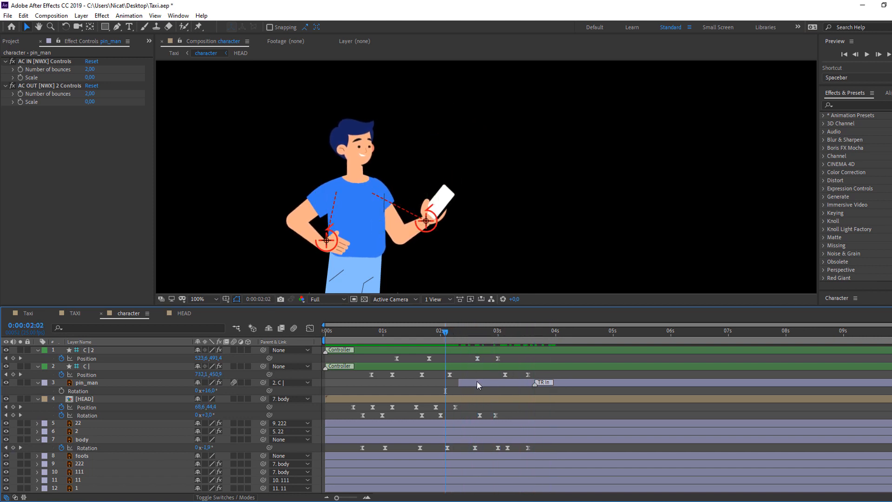
left_click_drag(476, 384, 456, 384)
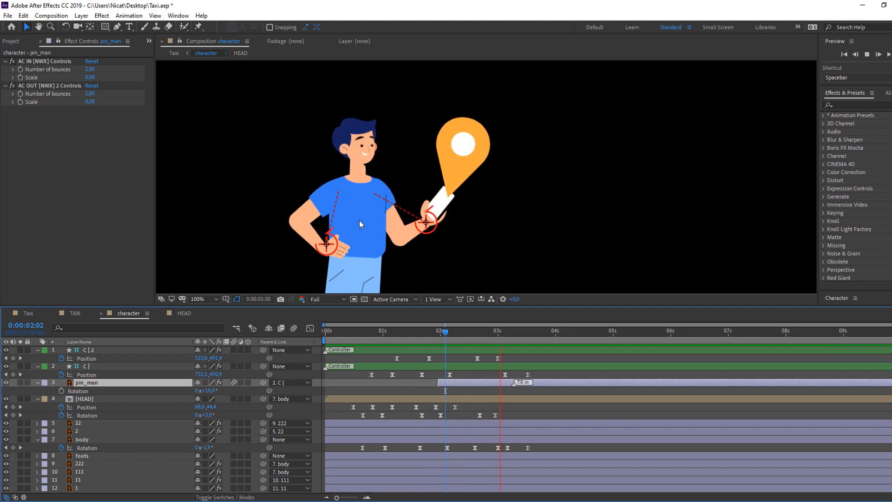
left_click(516, 334)
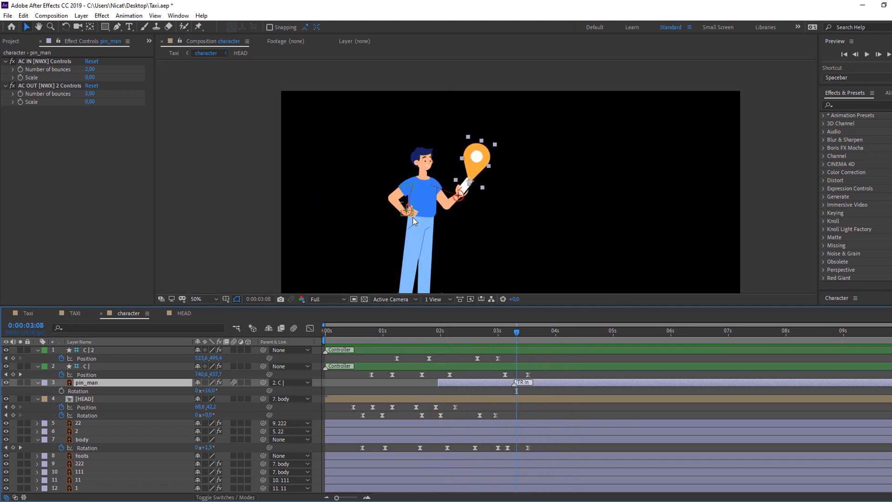
left_click_drag(461, 163, 467, 149)
key("Return")
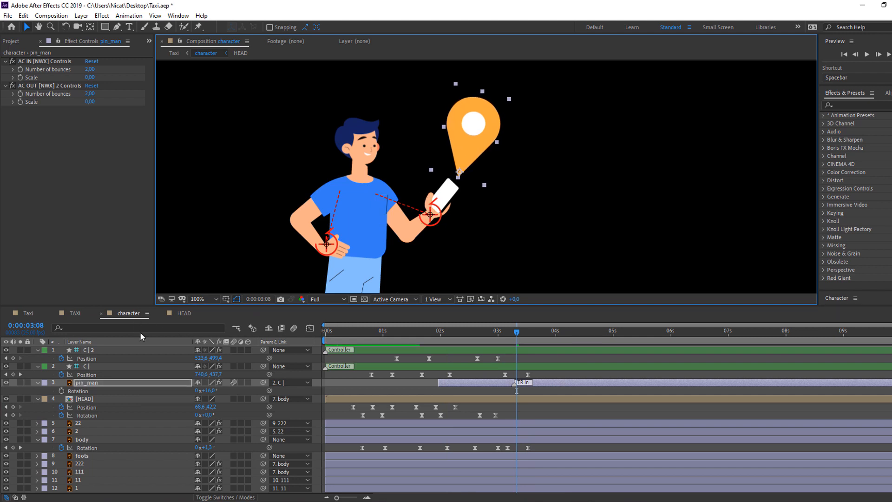
- Close the character and HEAD compositions and review the character's animation in the Taxi composition
left_click(100, 313)
left_click(101, 313)
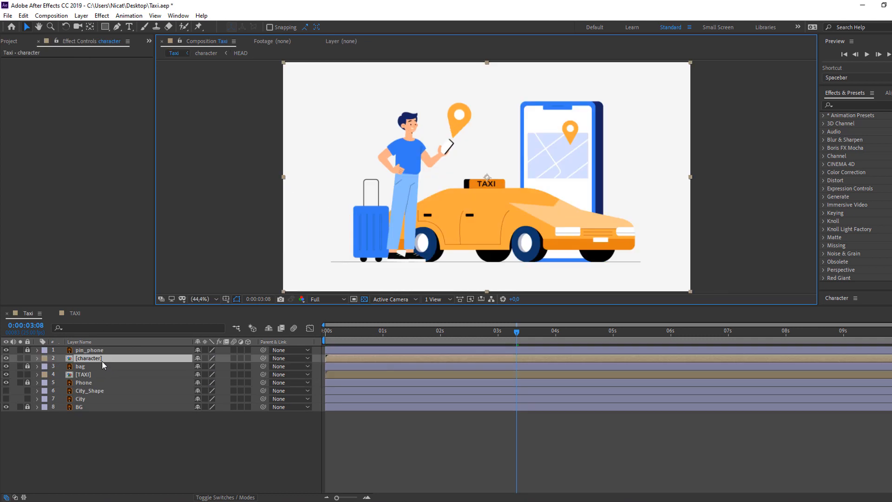
left_click_drag(427, 341, 475, 337)
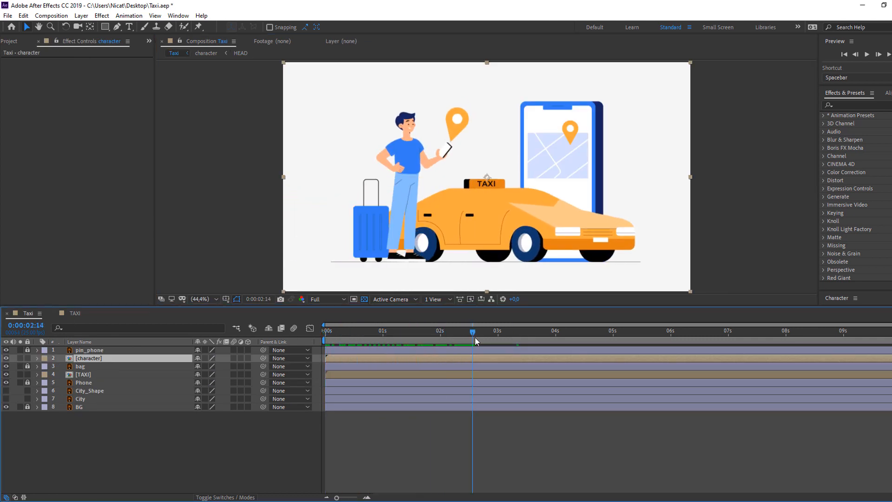
- Delay the TAXI layer so it starts at about 0:00:01:08, and review the scene up to 0:00:04:00
left_click(82, 375)
left_click_drag(342, 377, 452, 375)
left_click(382, 333)
key("space")
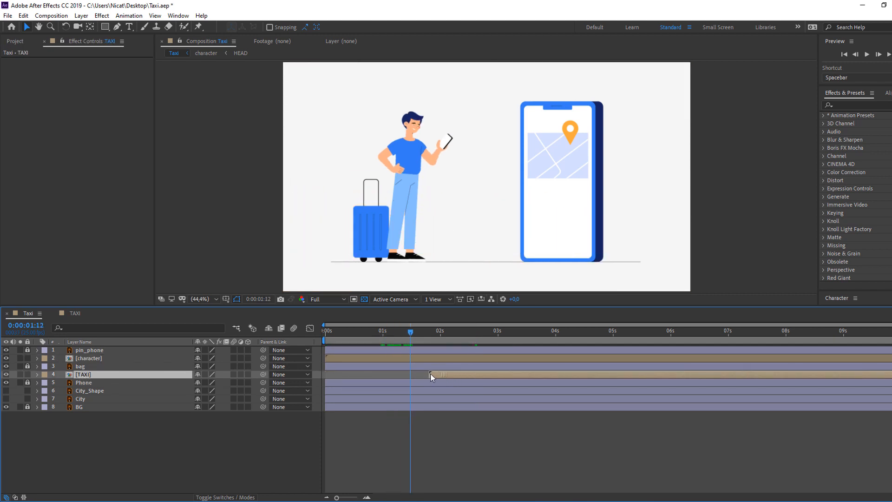
left_click_drag(393, 333, 556, 333)
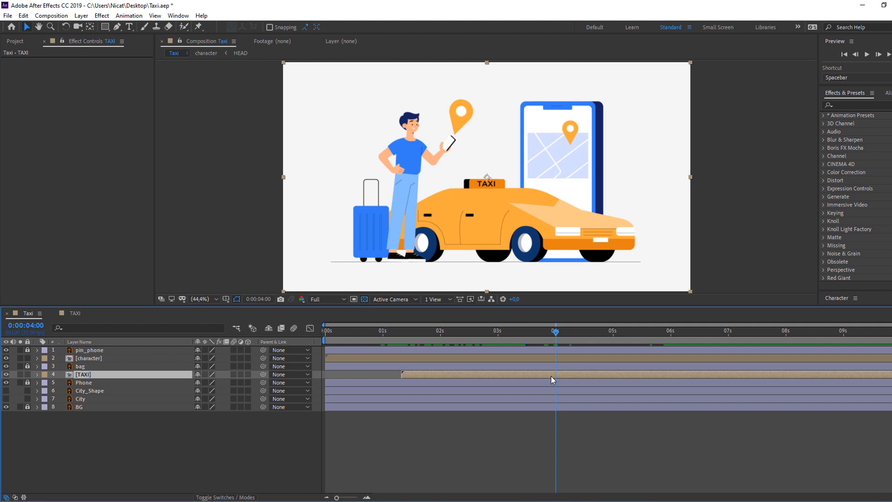
- Open the glass composition nested inside TAXI and return to 0:00:00:00 for a closer view of the windows
double_click(552, 380)
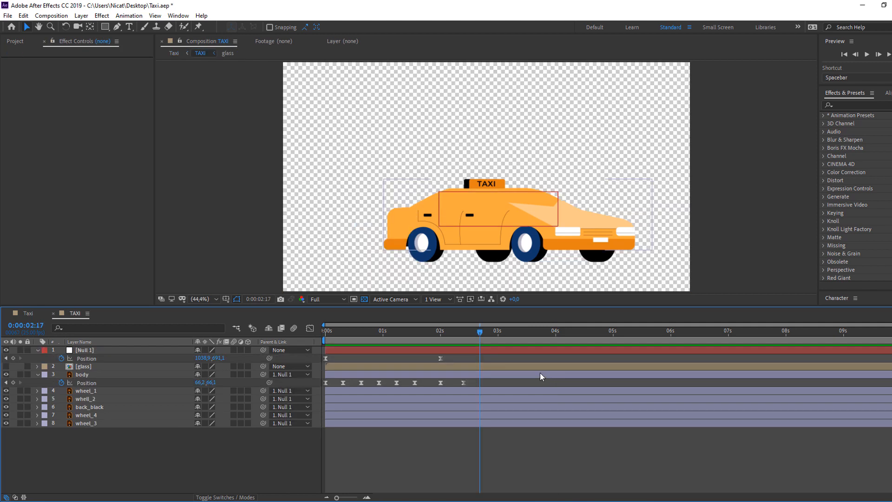
double_click(83, 367)
left_click_drag(347, 330, 325, 330)
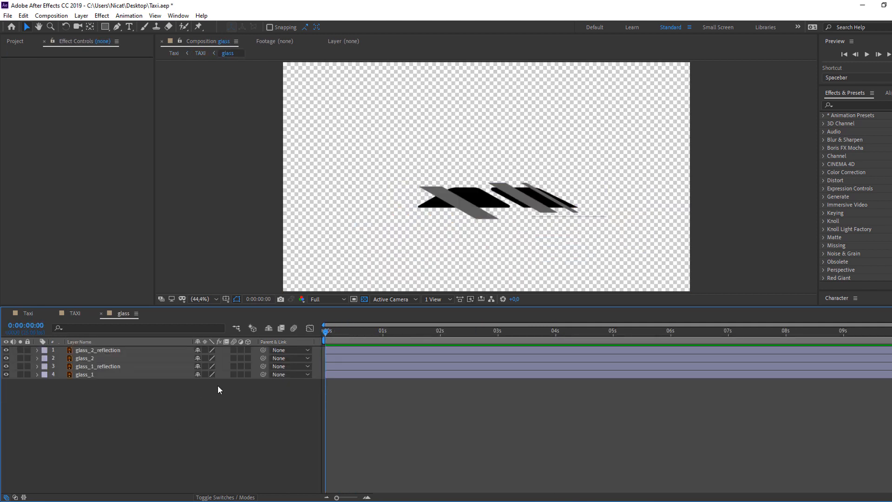
scroll(469, 232, "up", 3)
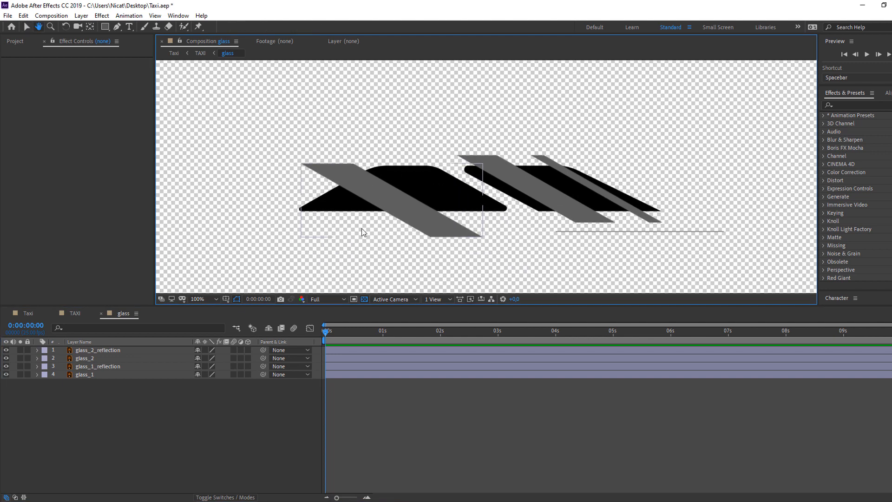
- Duplicate the glass_1 layer and place the glass_1_reflection layer directly beneath the duplicate
left_click(77, 375)
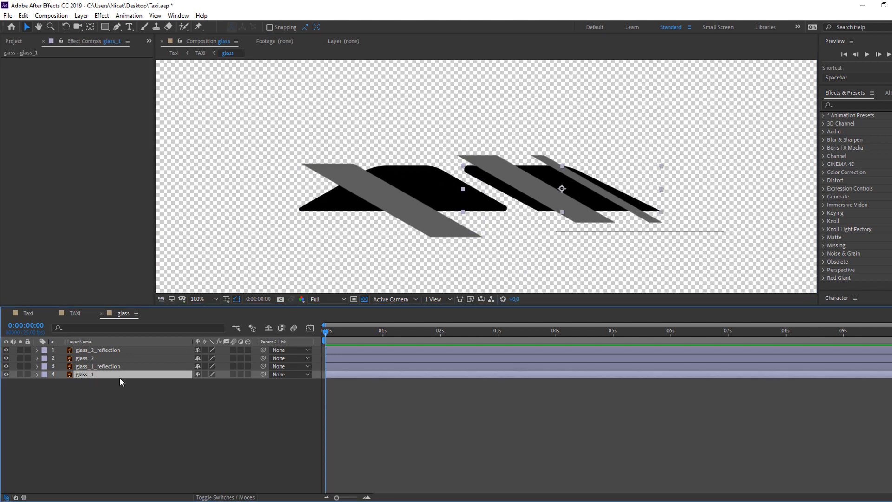
key("ctrl+d")
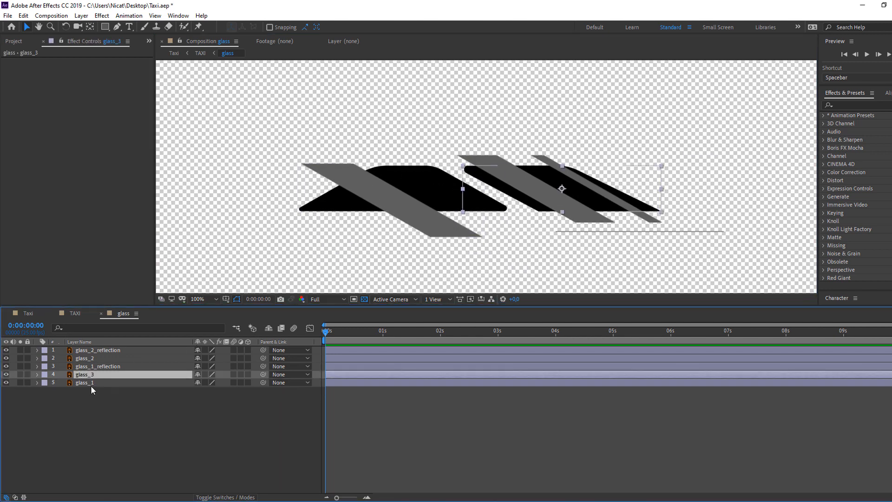
left_click(84, 368)
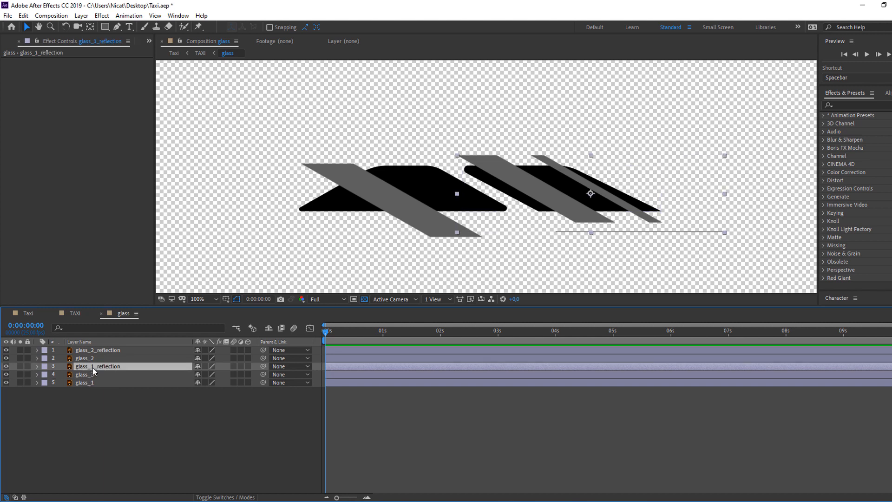
left_click_drag(93, 368, 99, 376)
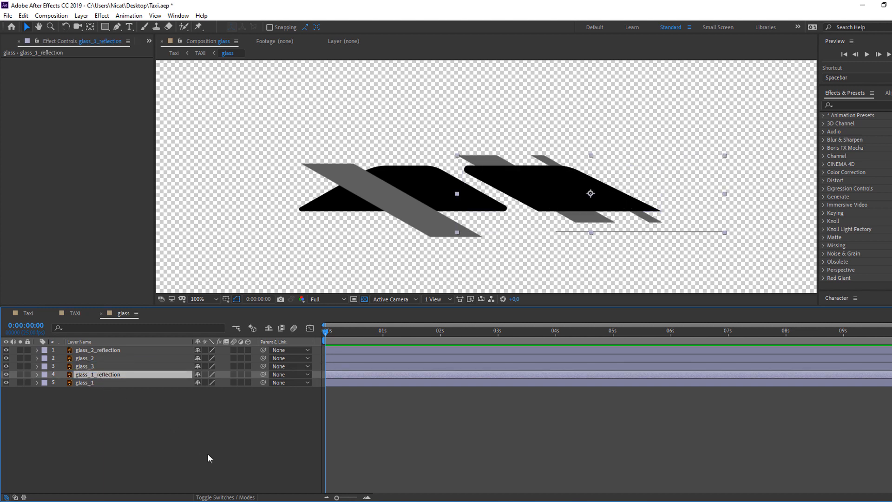
- Set the glass_1_reflection layer's track matte to Alpha, using the duplicated window glass above it
left_click(208, 497)
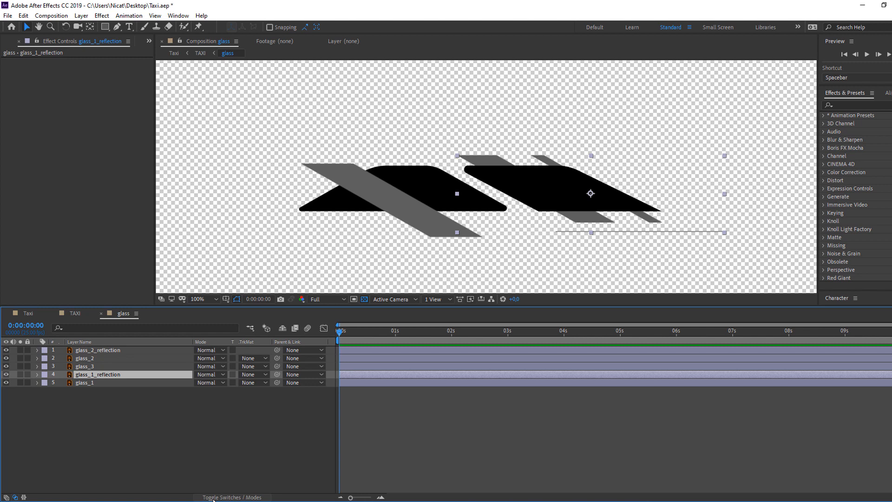
left_click(250, 378)
left_click(279, 399)
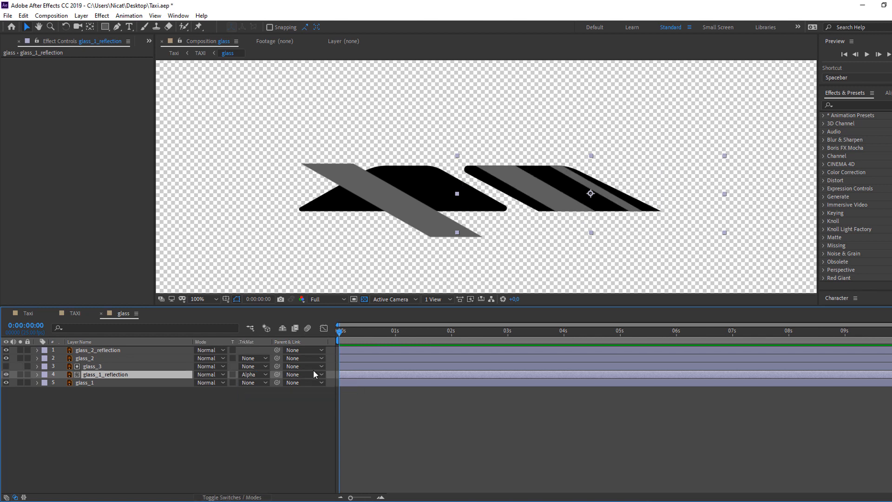
- Keyframe glass_1_reflection's Position from the window's right edge at 0:00:00:00 to past its left side at 0:00:01:17
left_click_drag(550, 197, 632, 188)
left_click(110, 375)
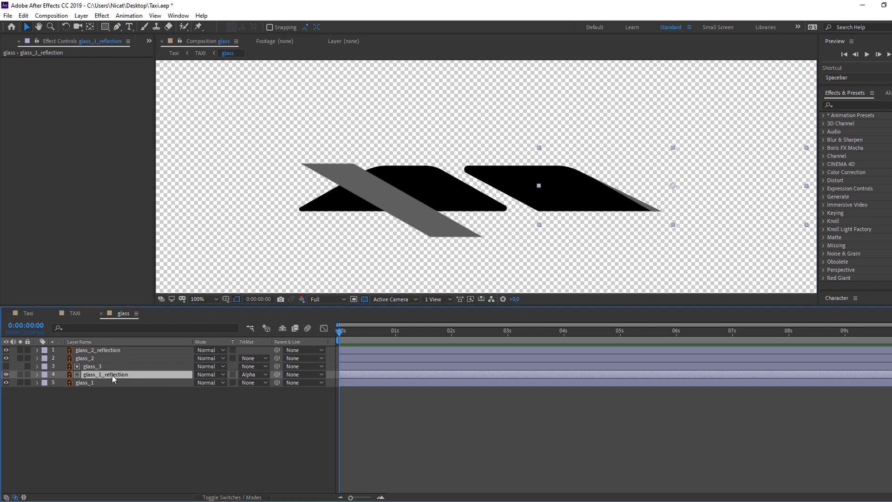
key("p")
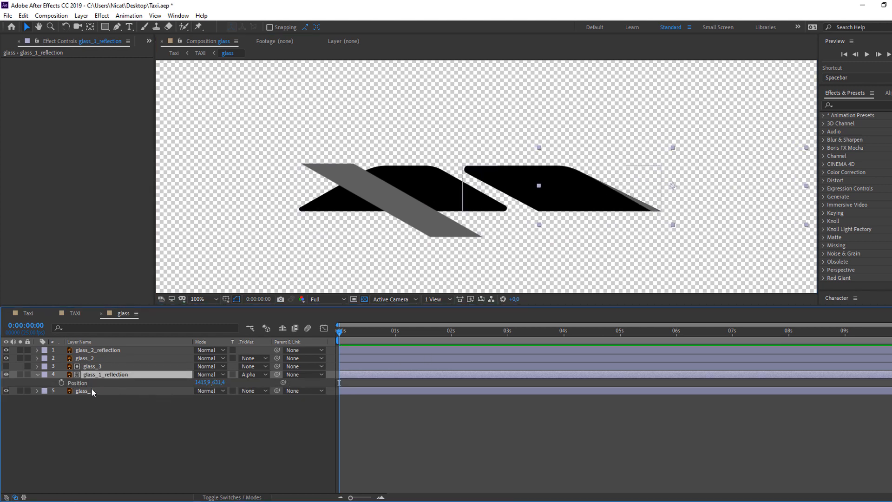
left_click(61, 382)
left_click_drag(349, 336, 434, 337)
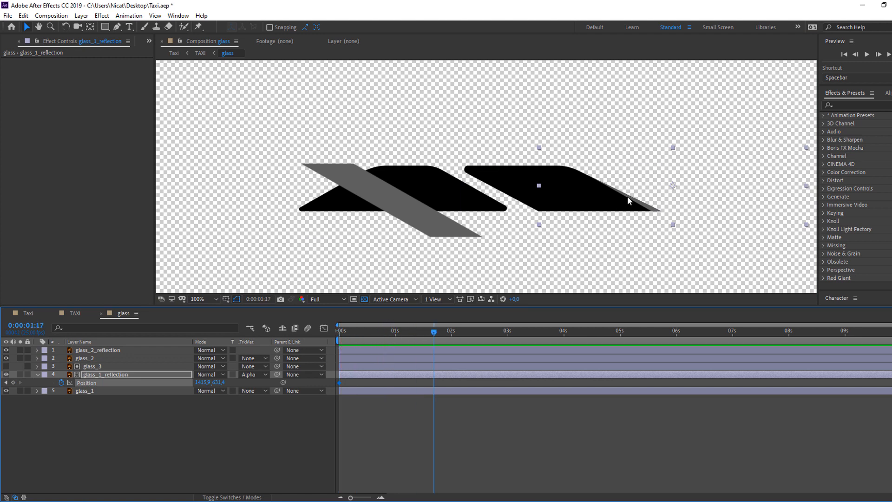
left_click_drag(628, 201, 471, 231)
left_click_drag(422, 331, 389, 333)
- Scale the glass_1_reflection layer to 121% and preview the reflection sweeping across the window
left_click(110, 376)
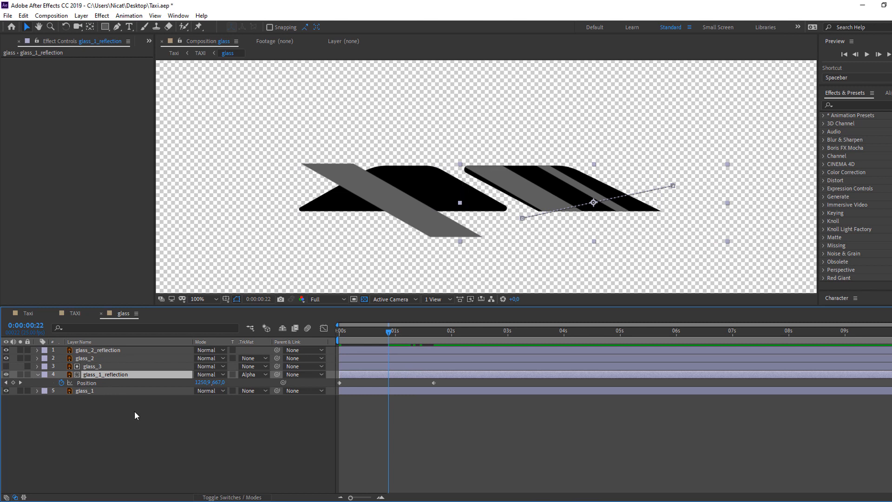
key("s")
left_click_drag(212, 383, 222, 382)
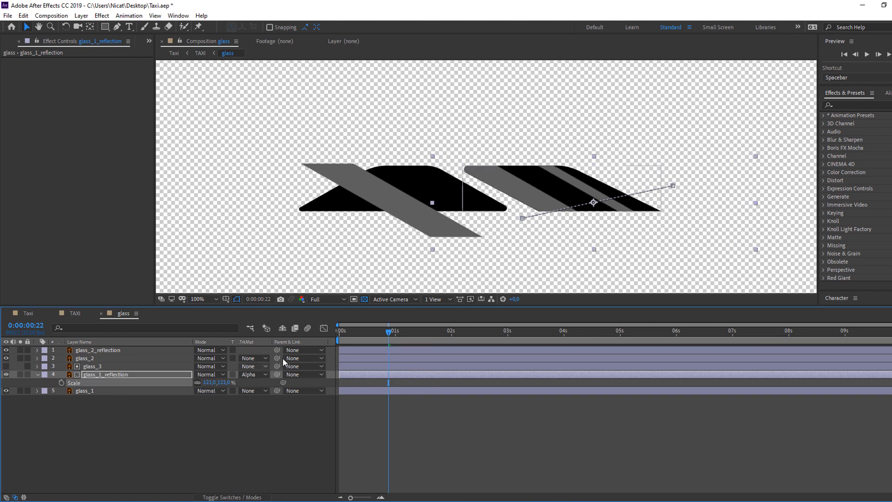
left_click_drag(388, 332, 333, 338)
key("space")
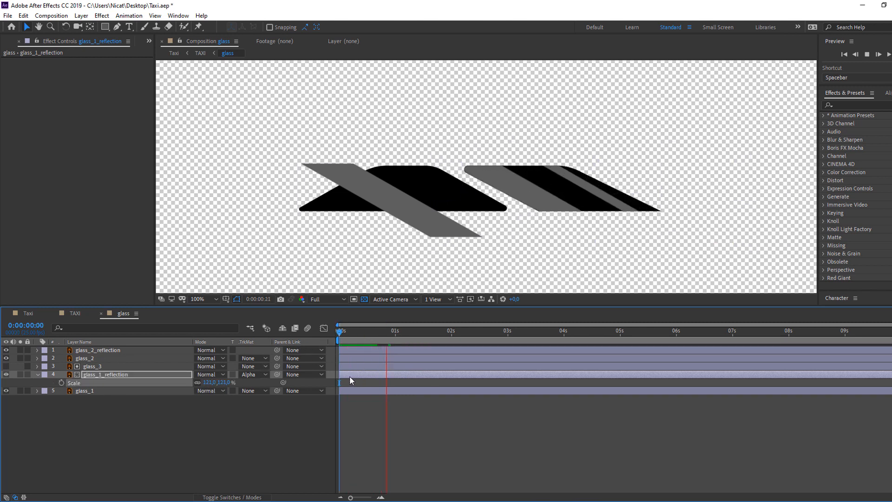
key("space")
left_click_drag(390, 334, 418, 336)
key("space")
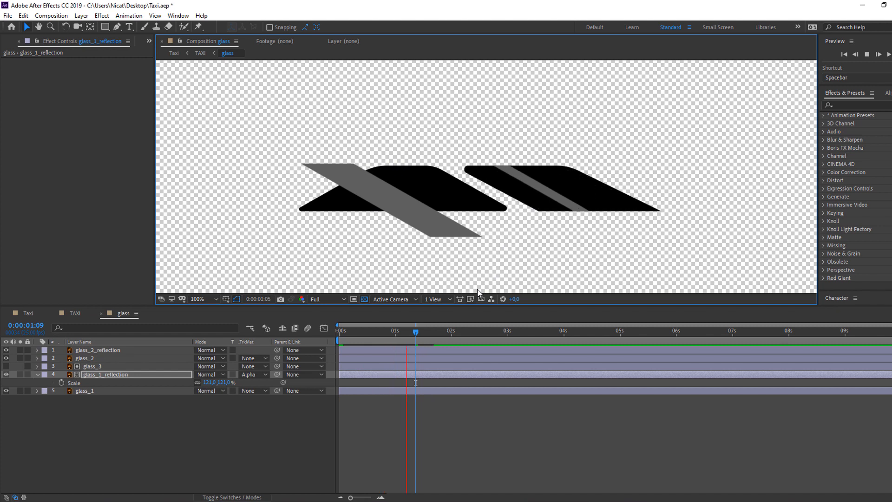
key("space")
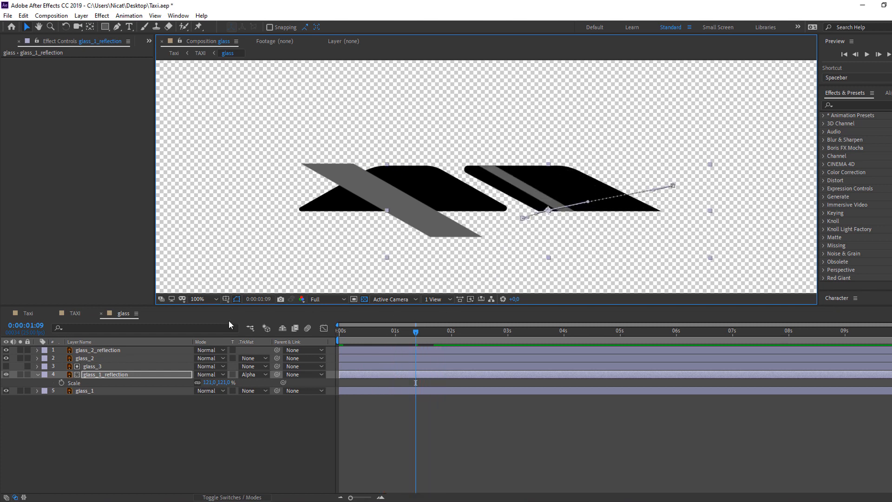
- Show the glass layer in the TAXI composition, check the windows up to 0:00:03:00, and select the layer
left_click(76, 313)
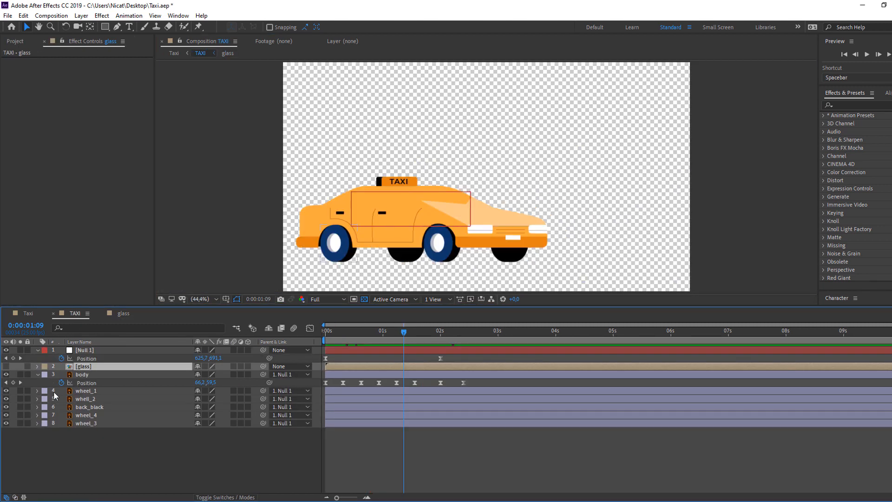
left_click(6, 366)
left_click_drag(416, 329, 497, 331)
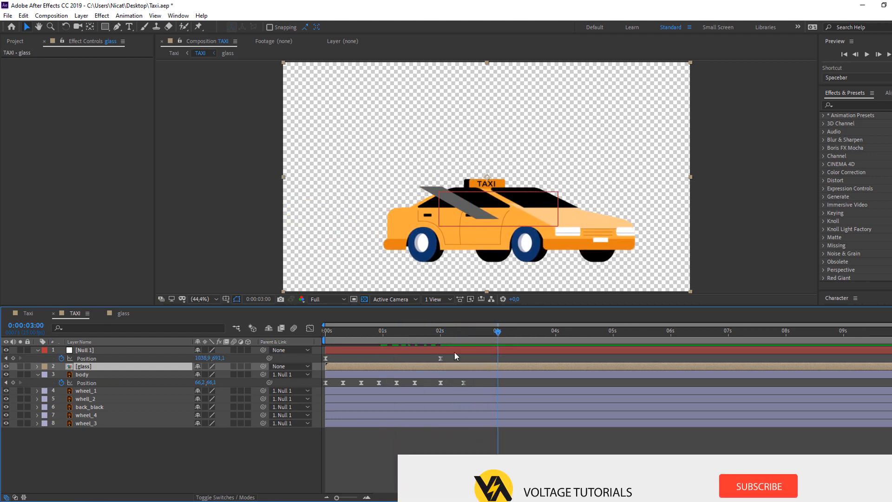
left_click(241, 437)
left_click(86, 366)
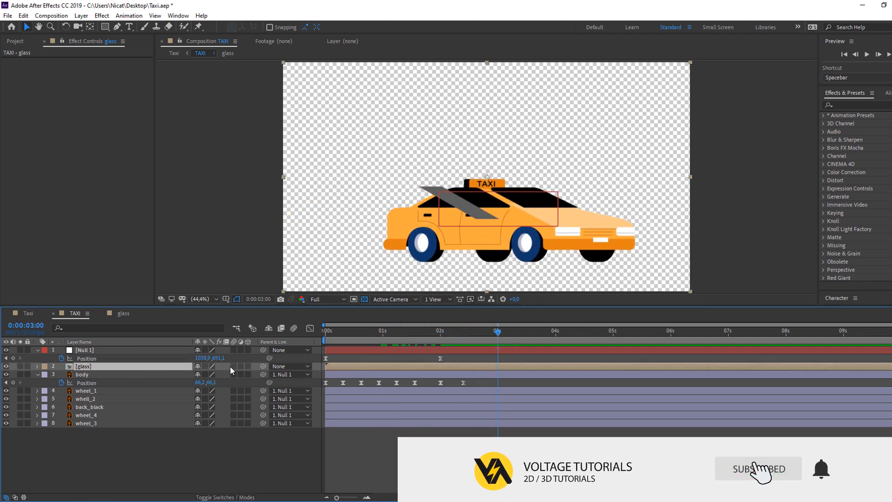
- Parent the glass layer to body in the TAXI composition and preview the windows moving with the taxi
left_click_drag(263, 366, 87, 374)
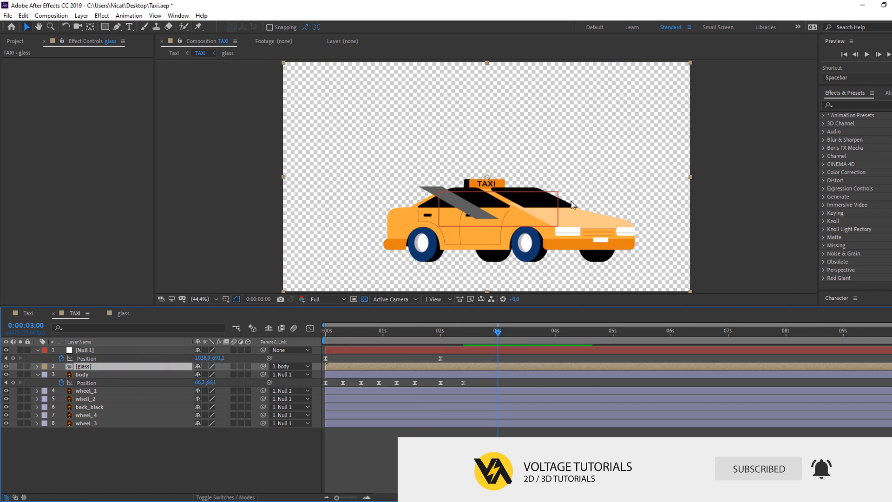
scroll(578, 218, "up", 4)
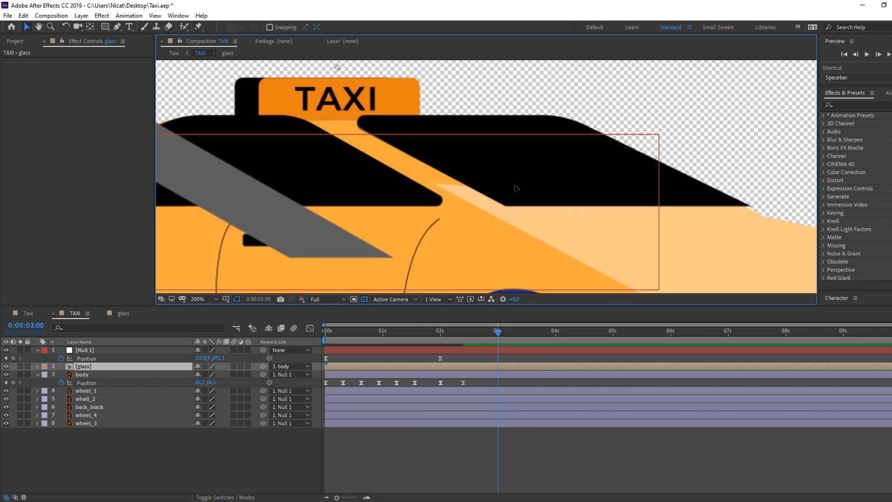
left_click_drag(515, 186, 529, 199)
scroll(553, 191, "down", 2)
key("space")
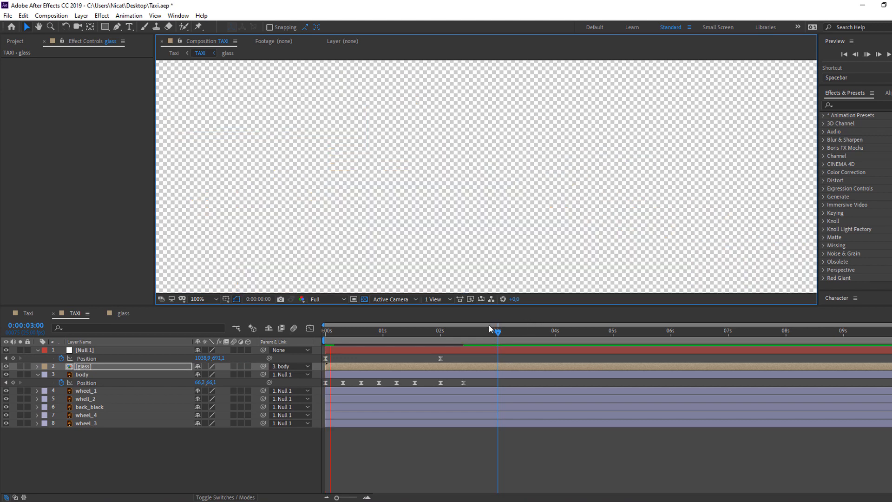
scroll(409, 257, "down", 2)
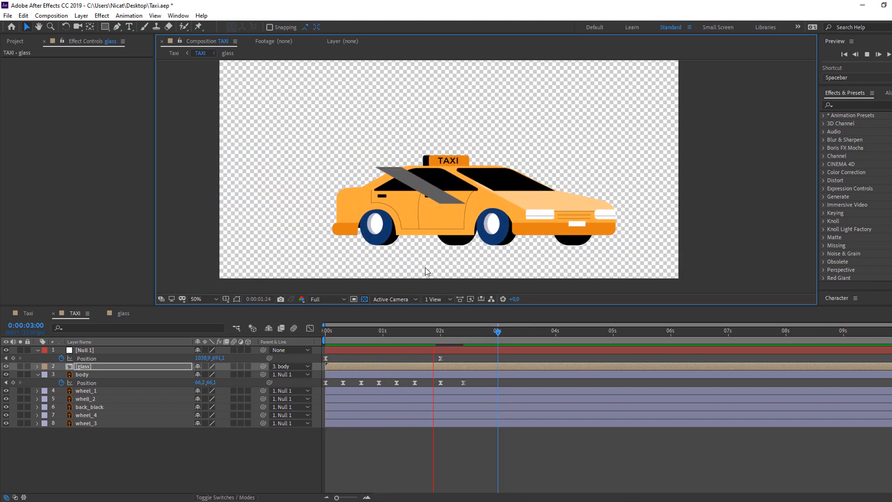
left_click_drag(376, 330, 415, 330)
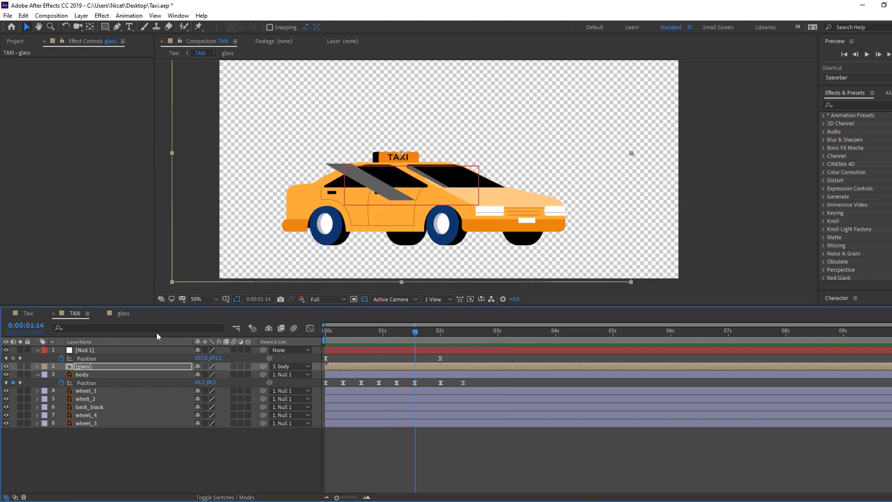
- Pre-compose the glass_3, glass_1_reflection and glass_1 layers of the glass composition as glass1
left_click(125, 314)
left_click(155, 418)
left_click_drag(86, 399, 103, 361)
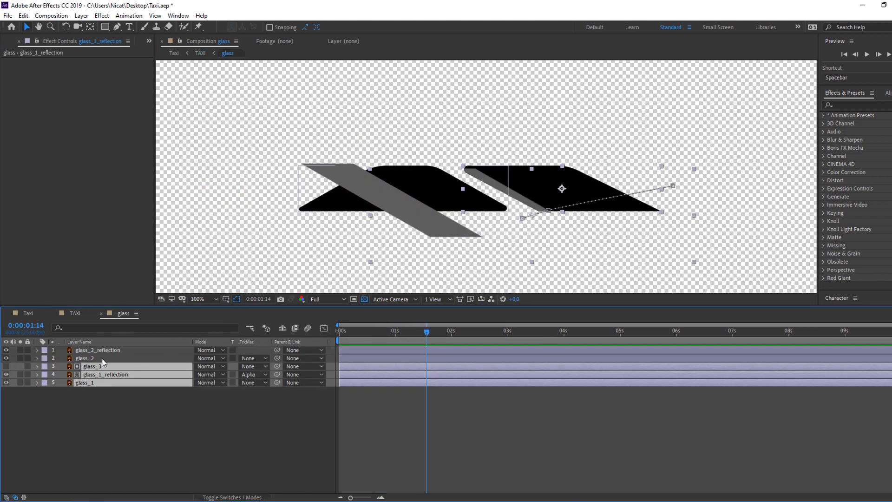
right_click(116, 374)
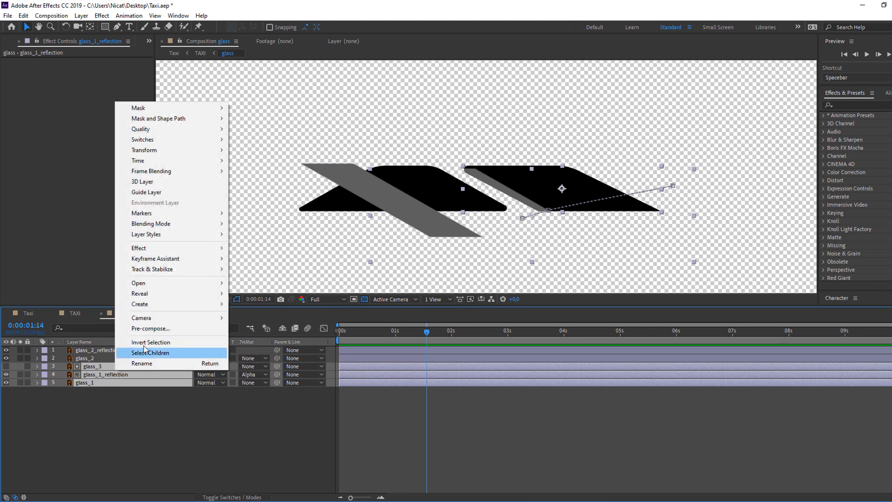
left_click(155, 330)
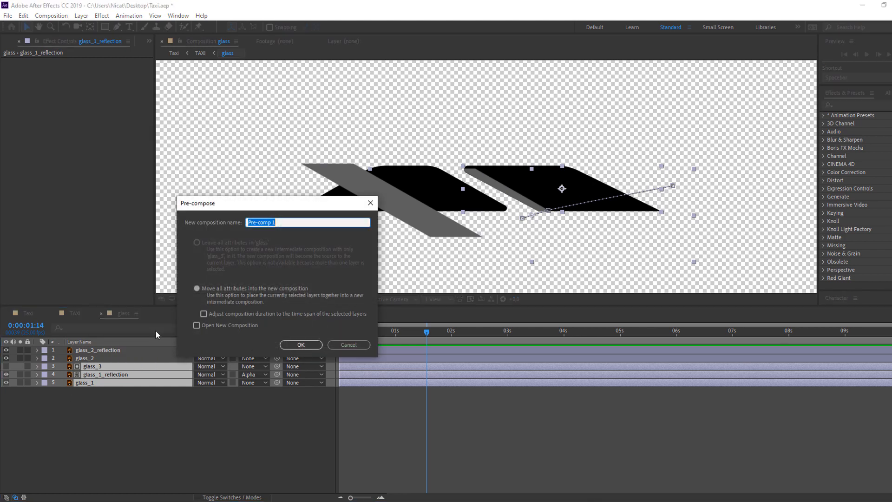
type("glass")
key("Return")
- Split the glass1 layer at 0:00:01:19 and delete the part after the split
left_click_drag(342, 335, 438, 334)
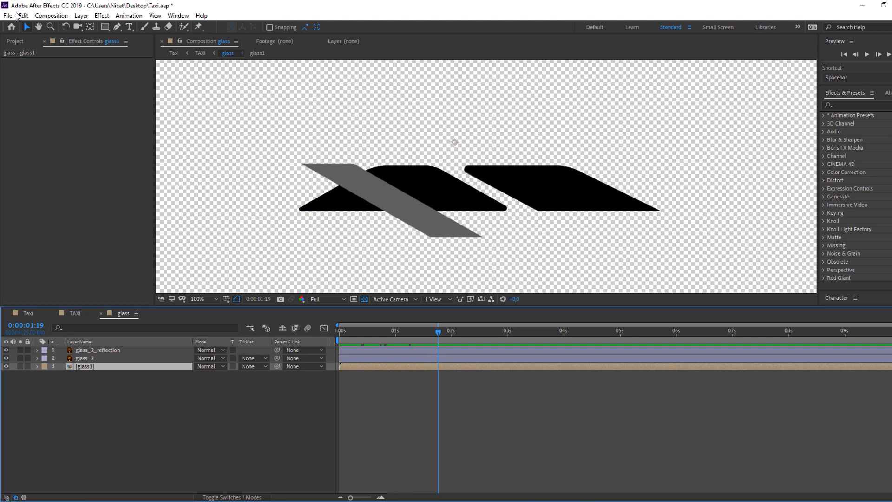
left_click(18, 15)
left_click(45, 149)
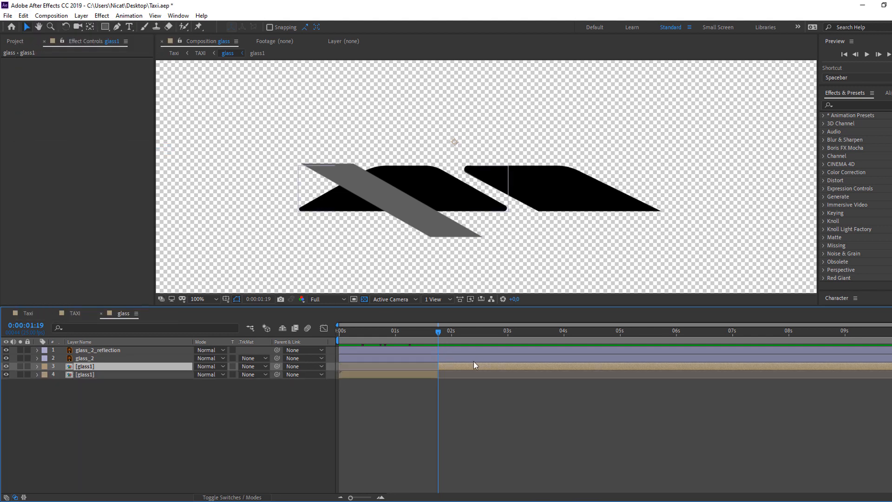
key("Delete")
left_click(383, 366)
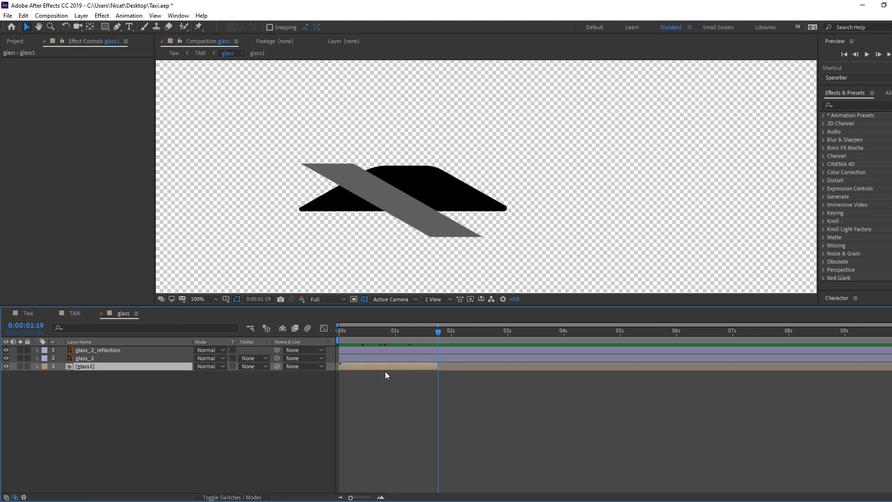
- Duplicate the trimmed glass1 layer and move the copy later in time so a second reflection follows the first
left_click(385, 373)
left_click(382, 369)
key("ctrl+d")
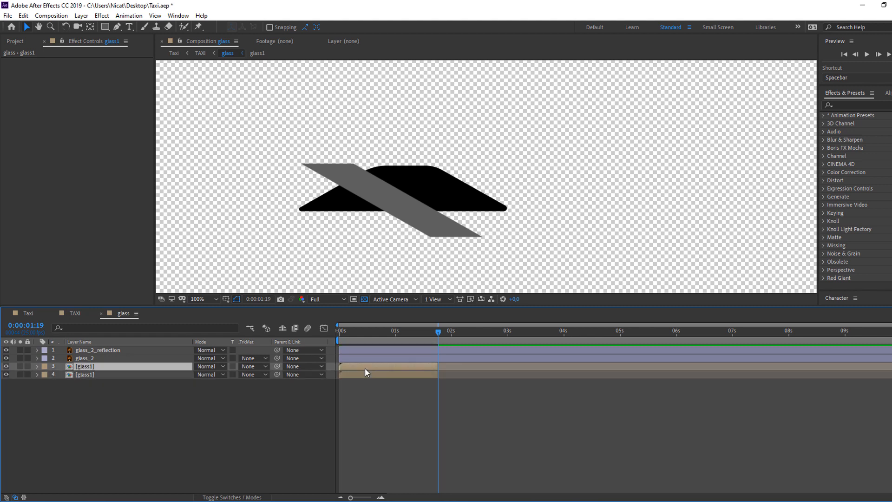
left_click_drag(364, 368, 452, 369)
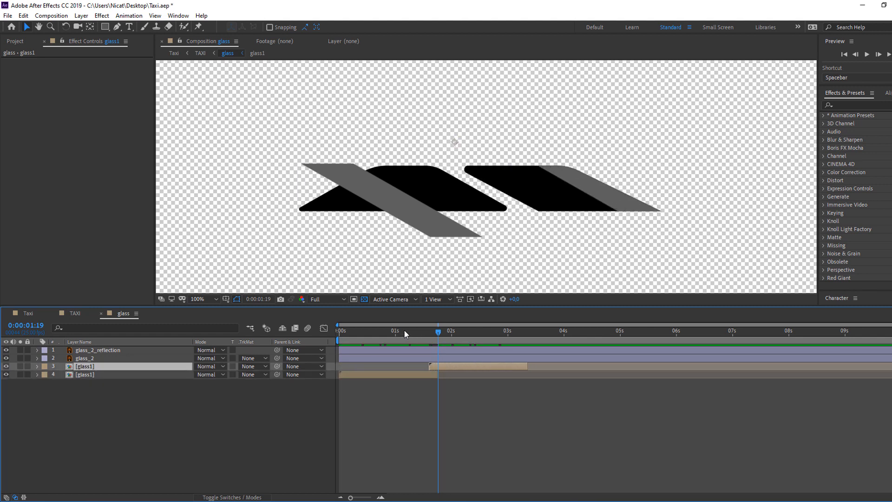
left_click_drag(403, 331, 511, 364)
- Try a third glass1 copy that starts shortly before 0:00:03:00, and preview the reflections in the TAXI composition
key("ctrl+d")
left_click_drag(352, 331, 530, 346)
left_click(73, 313)
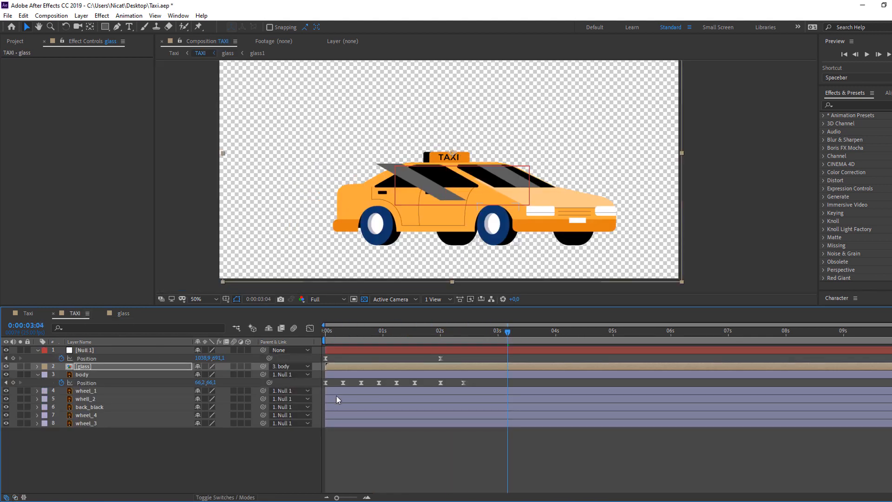
key("space")
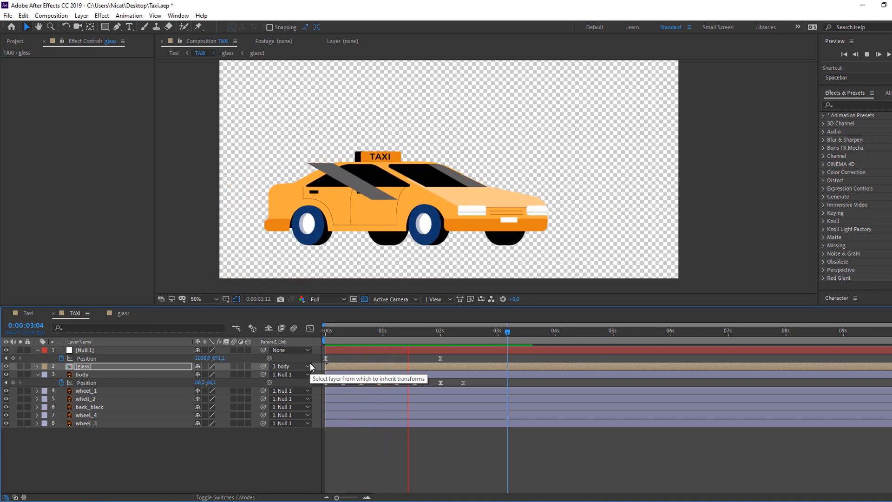
left_click_drag(467, 331, 451, 339)
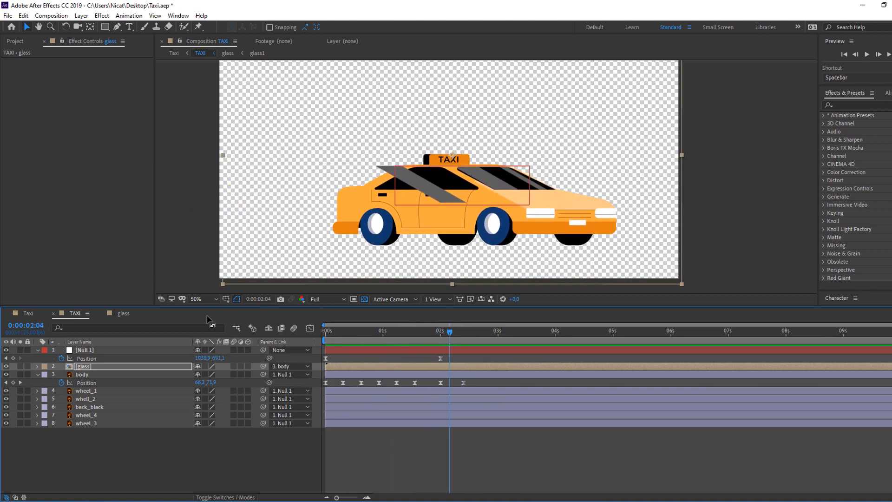
- Delete the third glass1 copy, shift the second copy to start just before 0:00:01:00, and preview the TAXI composition
left_click(124, 313)
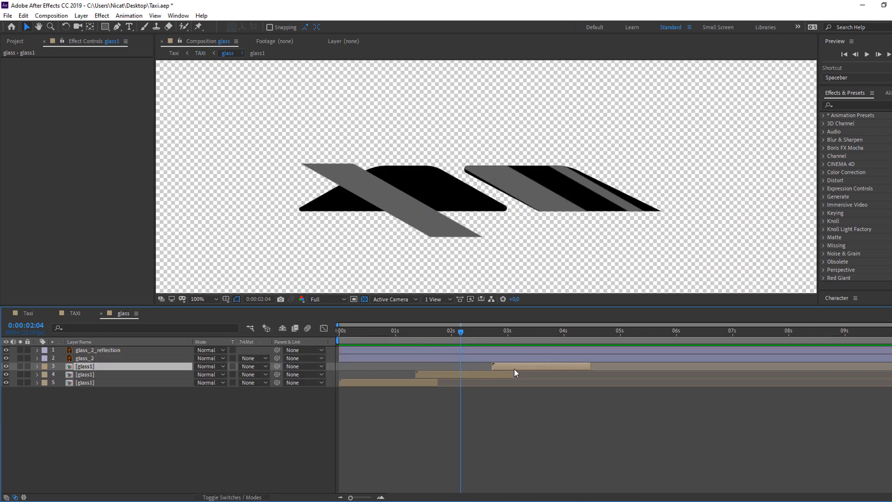
key("Delete")
left_click(497, 366)
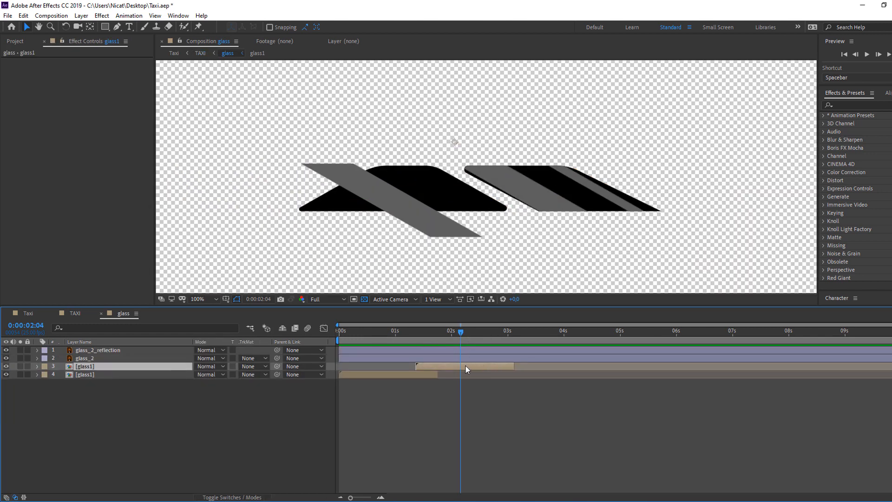
left_click_drag(464, 364, 440, 364)
left_click_drag(394, 330, 464, 331)
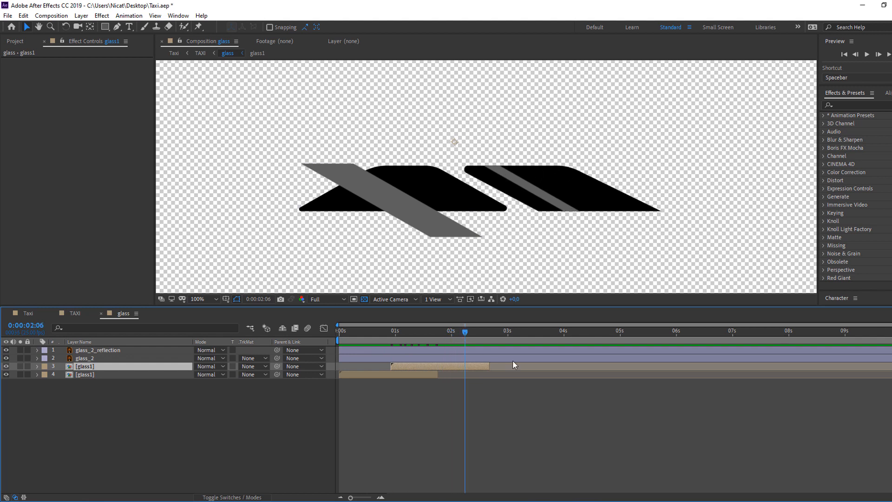
left_click(80, 314)
key("space")
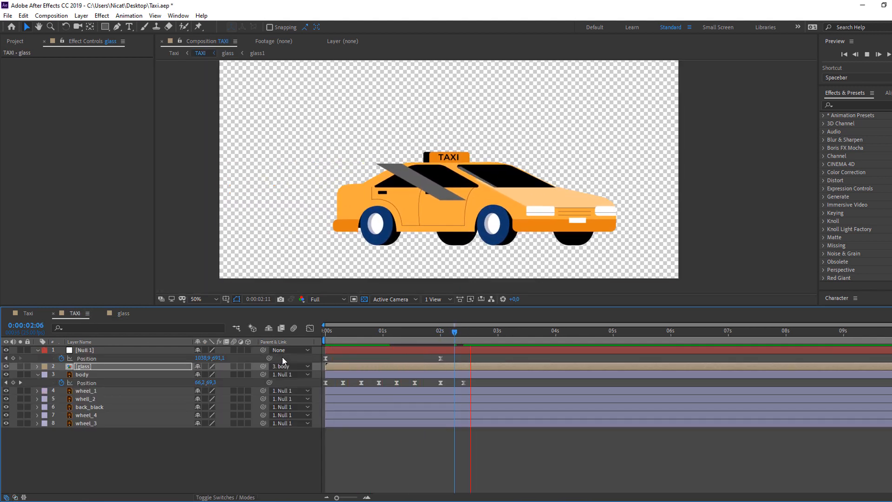
- Matte glass_2_reflection with Alpha and animate its Position from 0:00:00:00 to 0:00:00:24 with Easy Ease
left_click(117, 313)
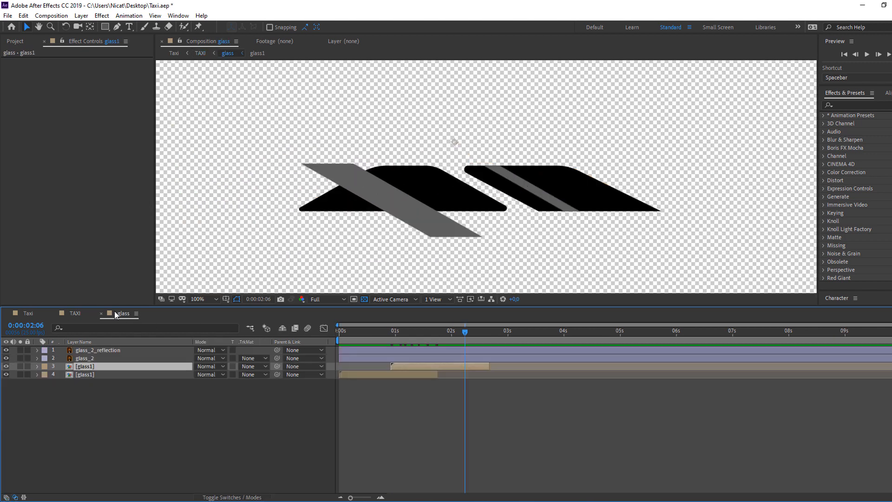
left_click(499, 393)
left_click_drag(799, 359, 870, 357)
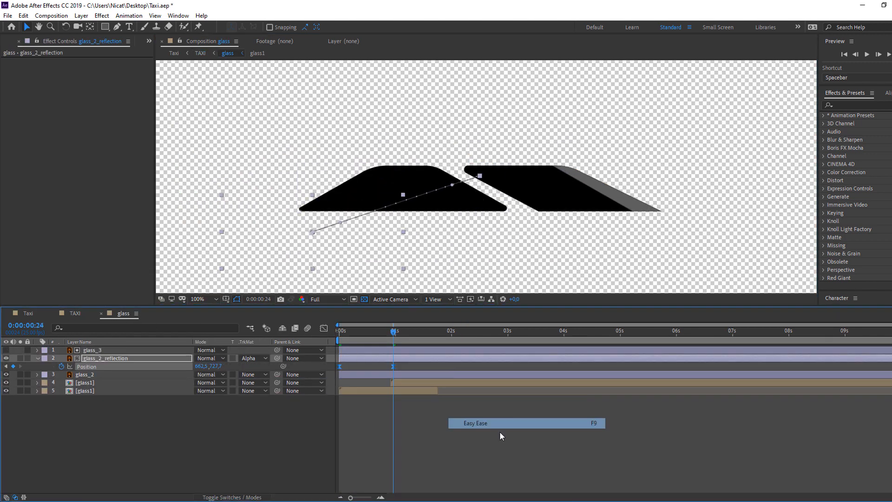
left_click(76, 313)
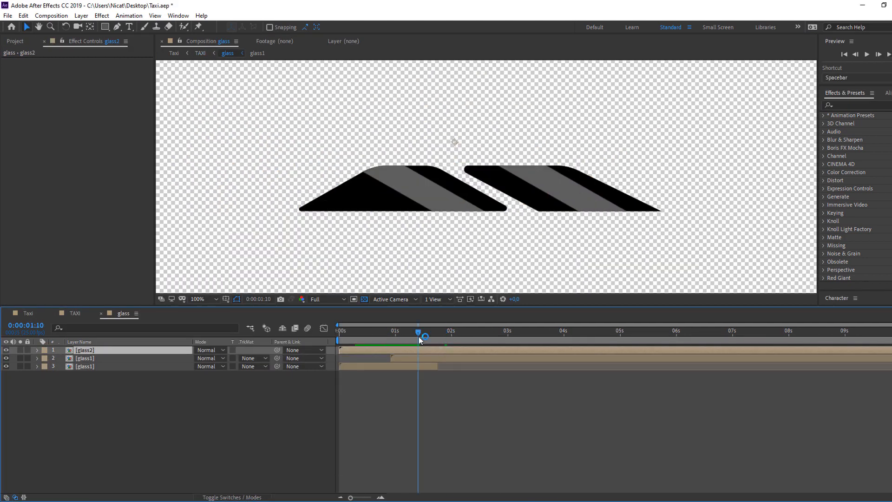
- Split the glass2 layer just before 0:00:02:00, delete the remainder, and offset a duplicate later in time
left_click_drag(419, 337, 447, 337)
left_click(23, 15)
left_click(43, 150)
key("Delete")
key("ctrl+d")
left_click_drag(366, 350, 411, 349)
left_click_drag(504, 338, 396, 337)
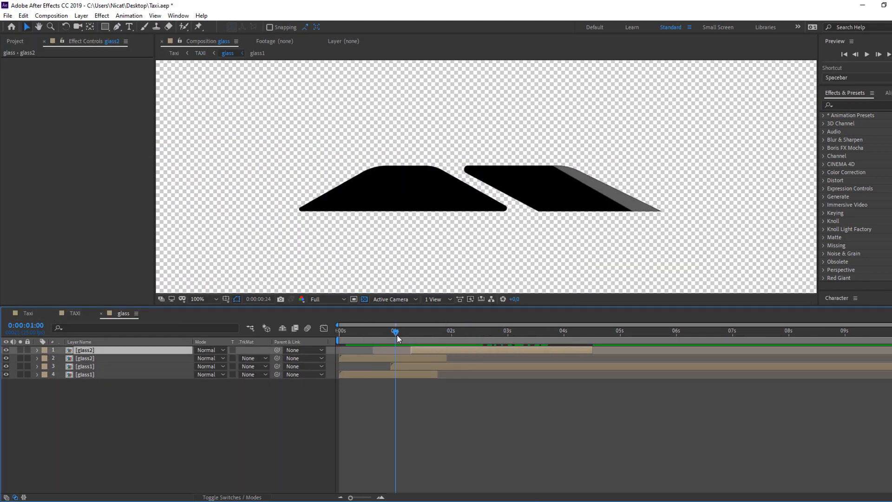
key("Delete")
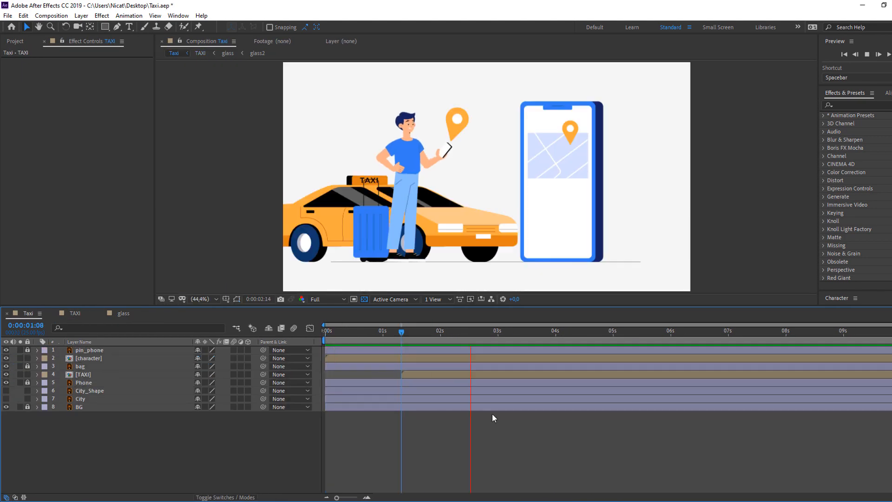
- Show the City_Shape and City layers in the Taxi composition at 0:00:01:21
left_click(463, 333)
left_click_drag(464, 333, 431, 333)
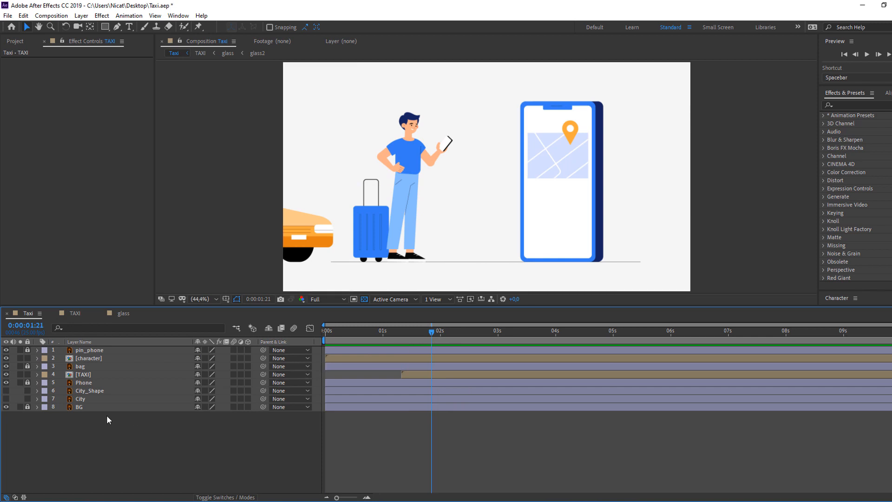
left_click(88, 399)
left_click(93, 393, "shift")
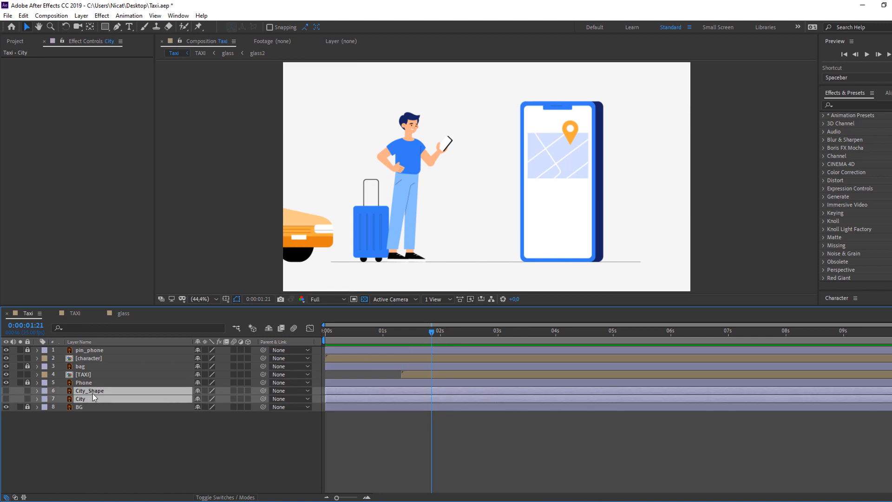
left_click_drag(7, 391, 6, 399)
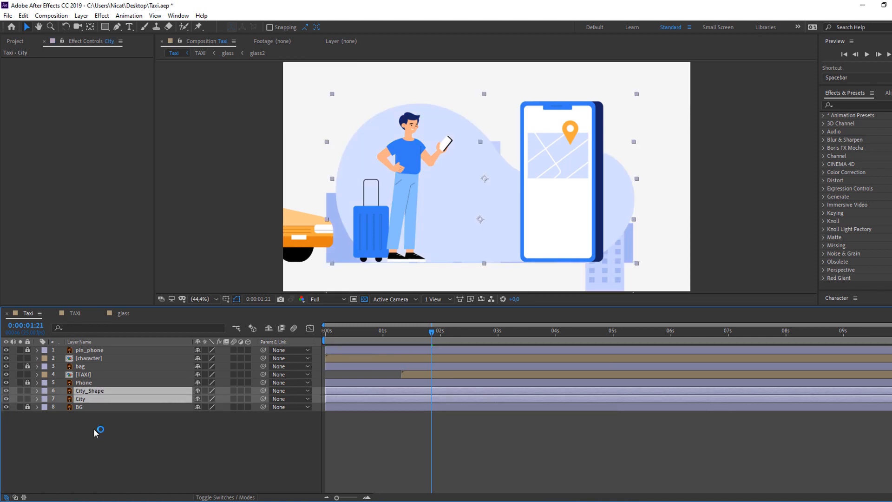
left_click(109, 445)
- Duplicate the City_Shape layer and move the City layer between the duplicate and the original
left_click(104, 391)
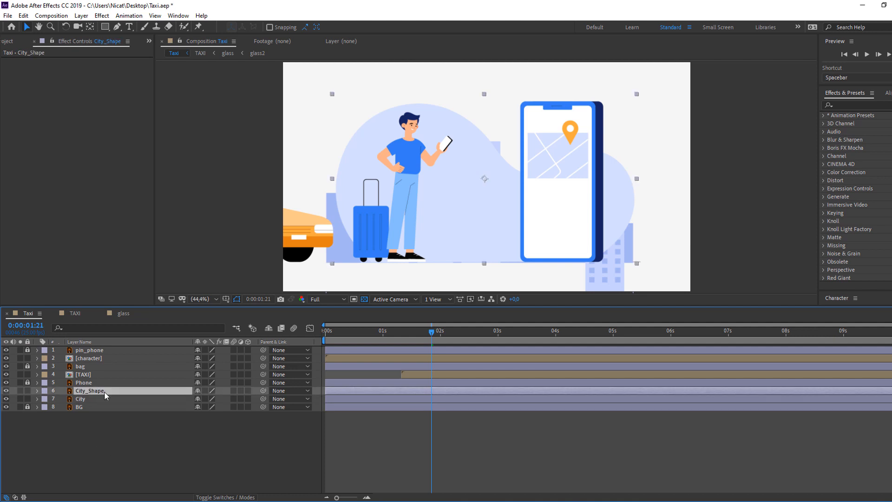
key("ctrl+d")
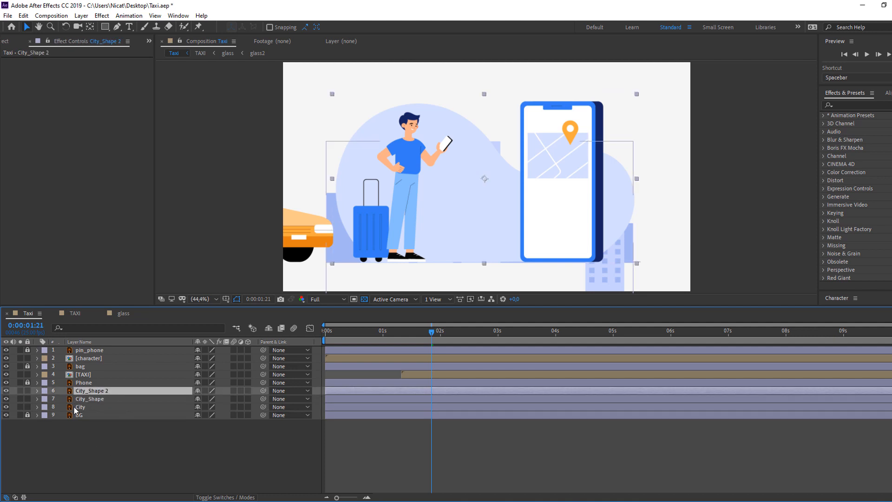
left_click(80, 409)
left_click_drag(92, 395, 96, 399)
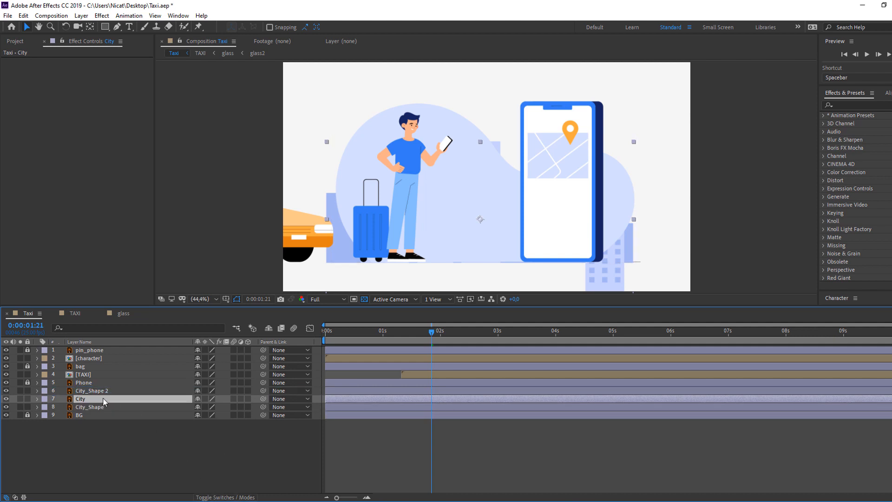
- Set the City layer's track matte to Alpha, using City_Shape 2 above it, and preview the scene
left_click(217, 497)
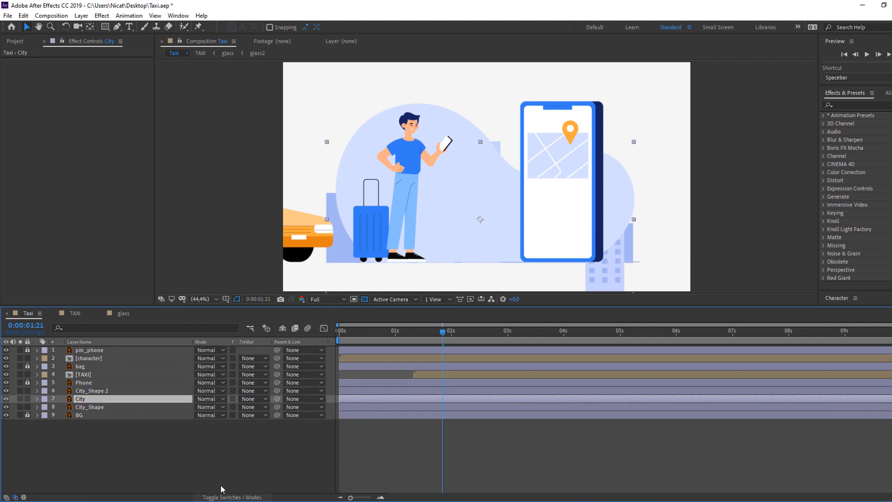
left_click(247, 401)
left_click(258, 422)
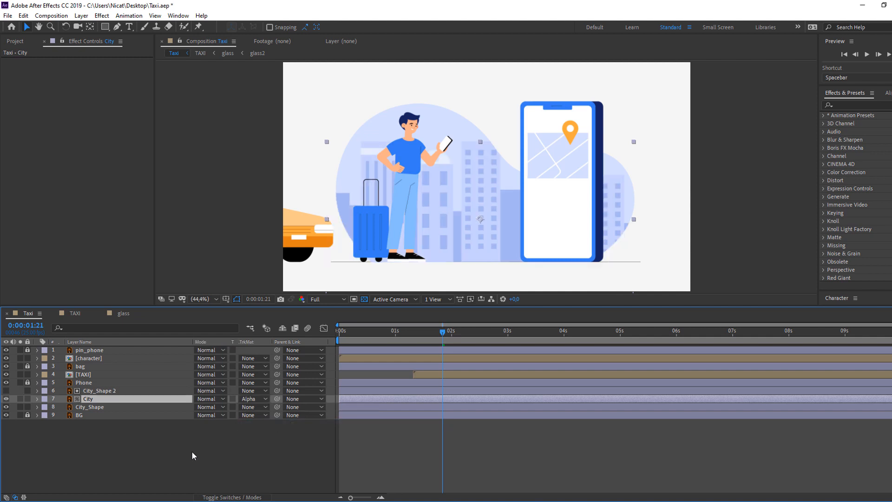
key("space")
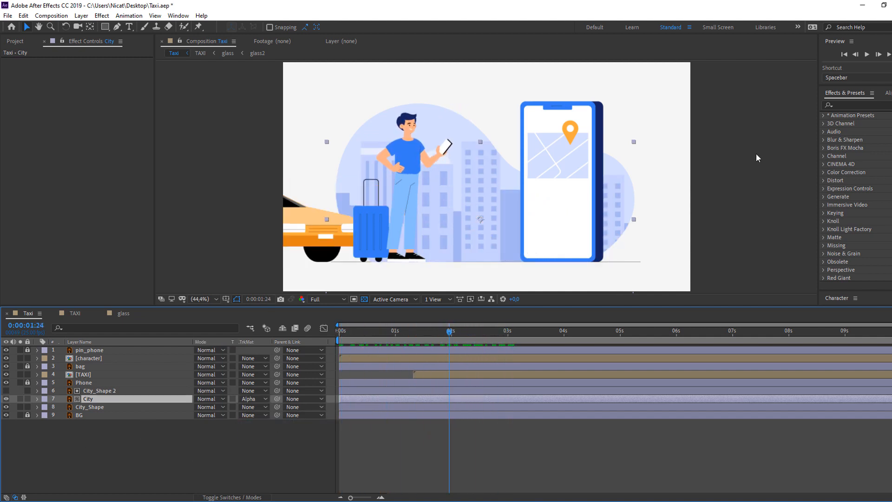
- Apply Wave Warp to the City_Shape layer with Wave Height 5 and Wave Width 152, and preview it
left_click(845, 102)
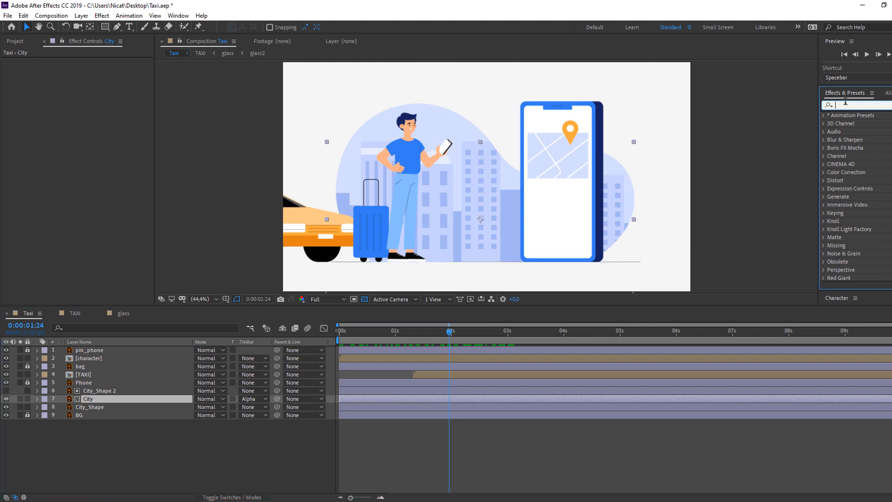
type("wave")
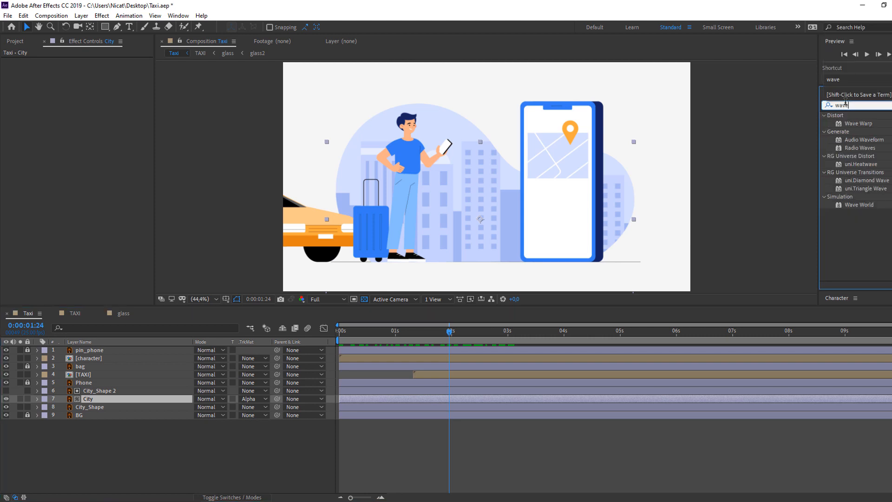
left_click(858, 126)
left_click_drag(626, 235, 110, 408)
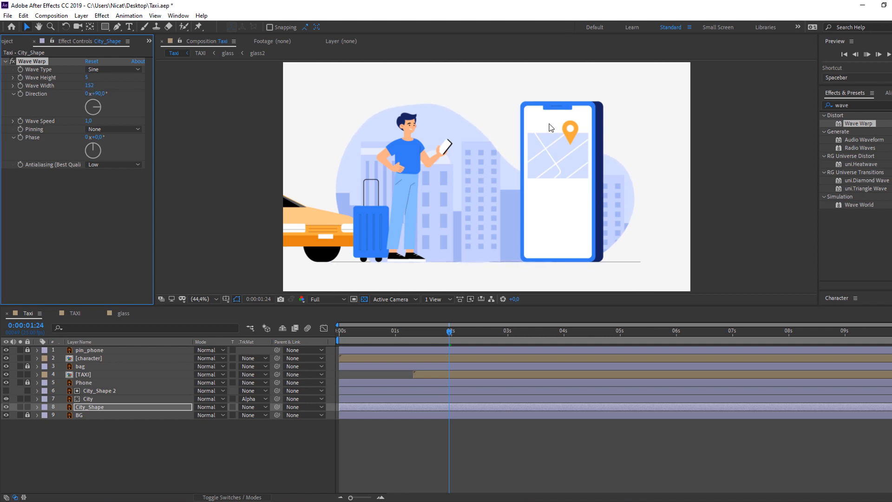
key("space")
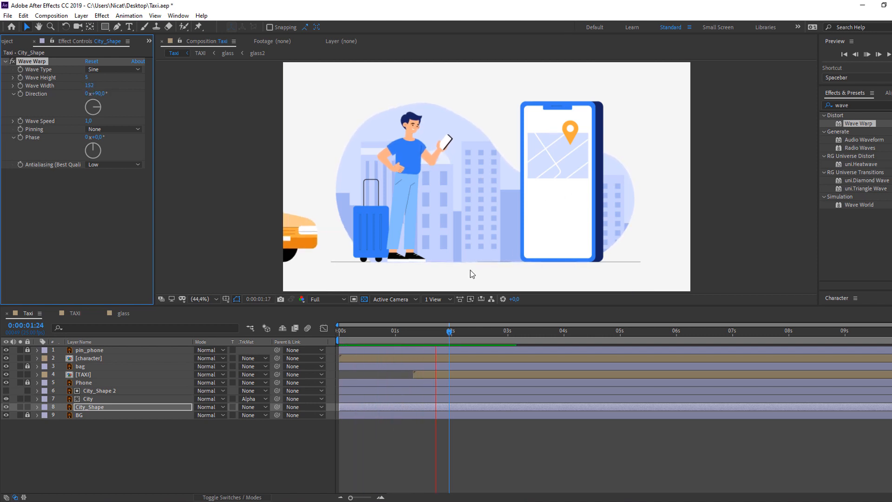